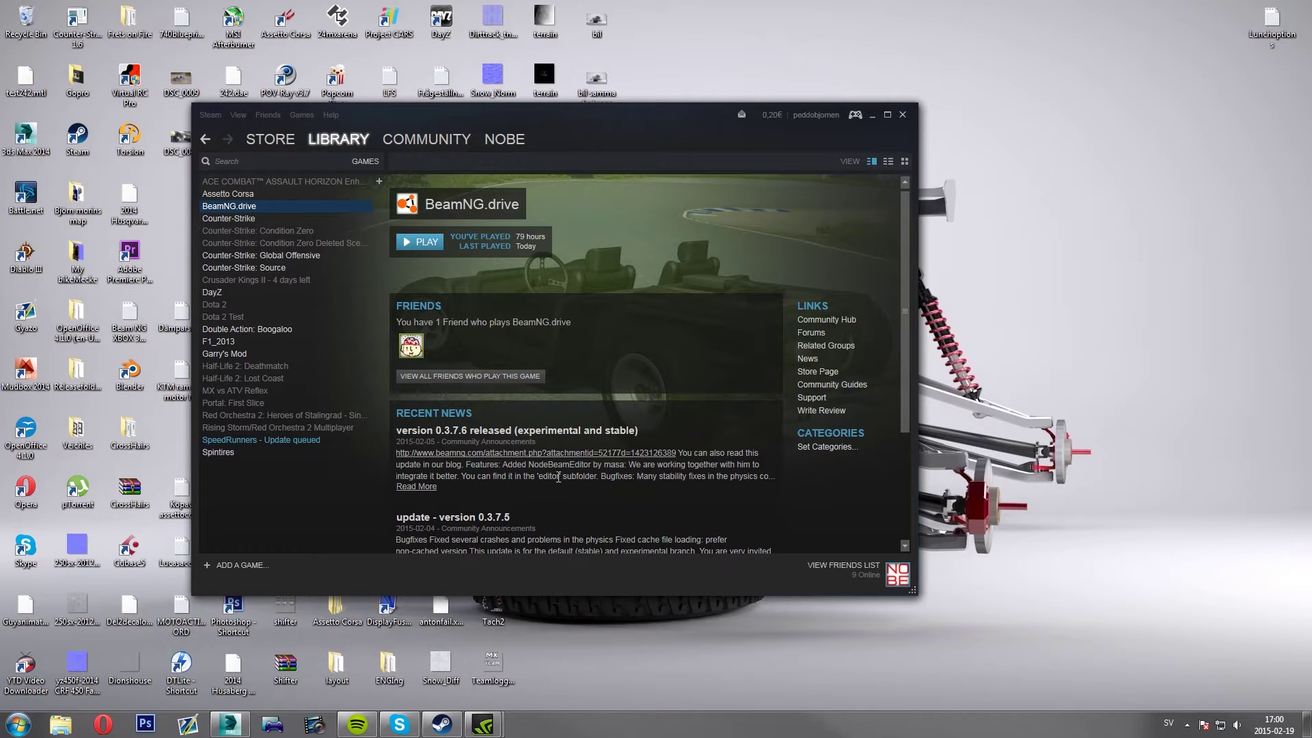
# Step: Launch BeamNG.drive from the Steam library, view its graphics options and return to the main menu
pyautogui.doubleClick(296, 207)
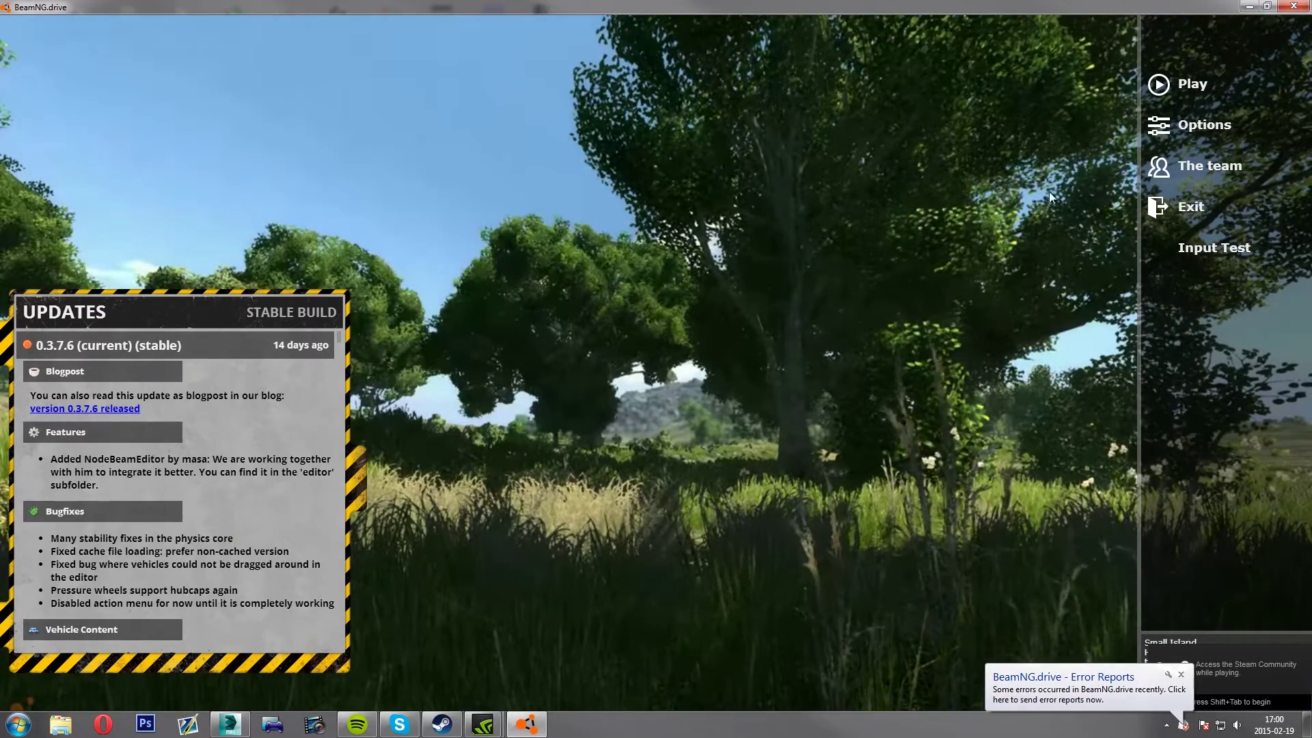
pyautogui.click(1194, 133)
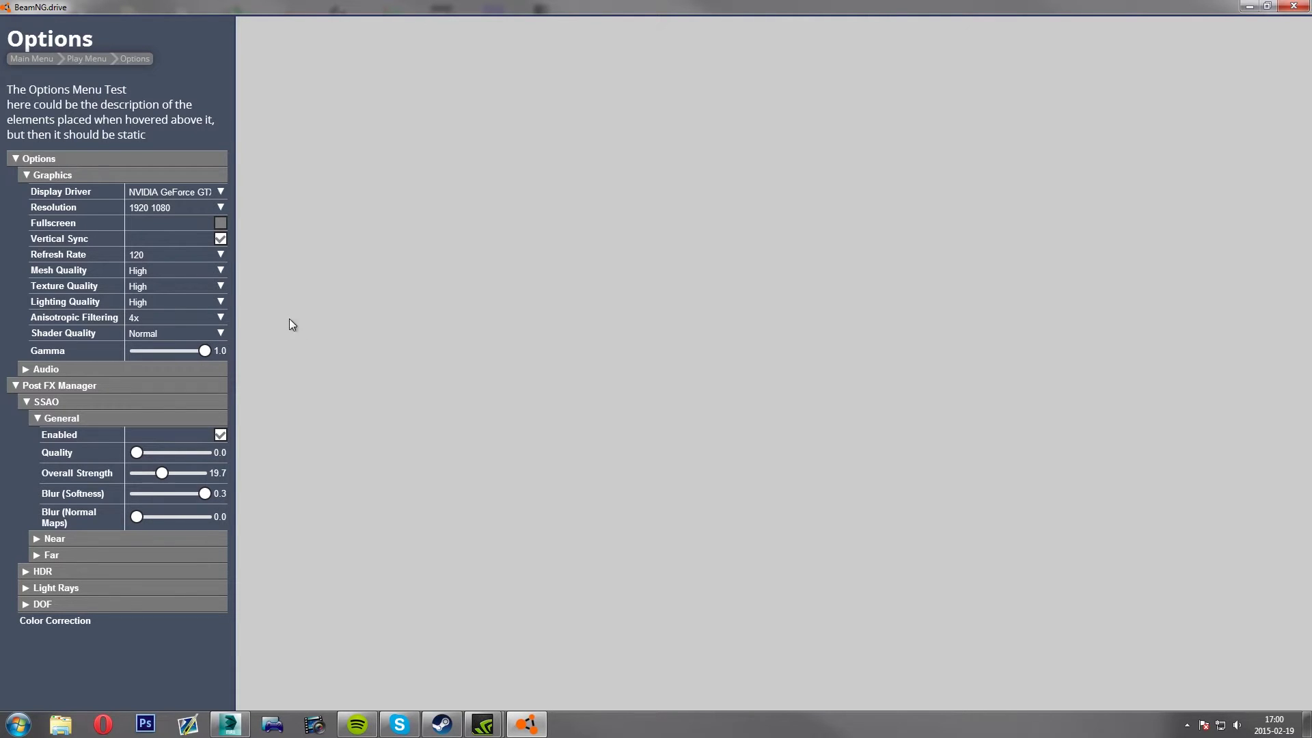
pyautogui.click(44, 63)
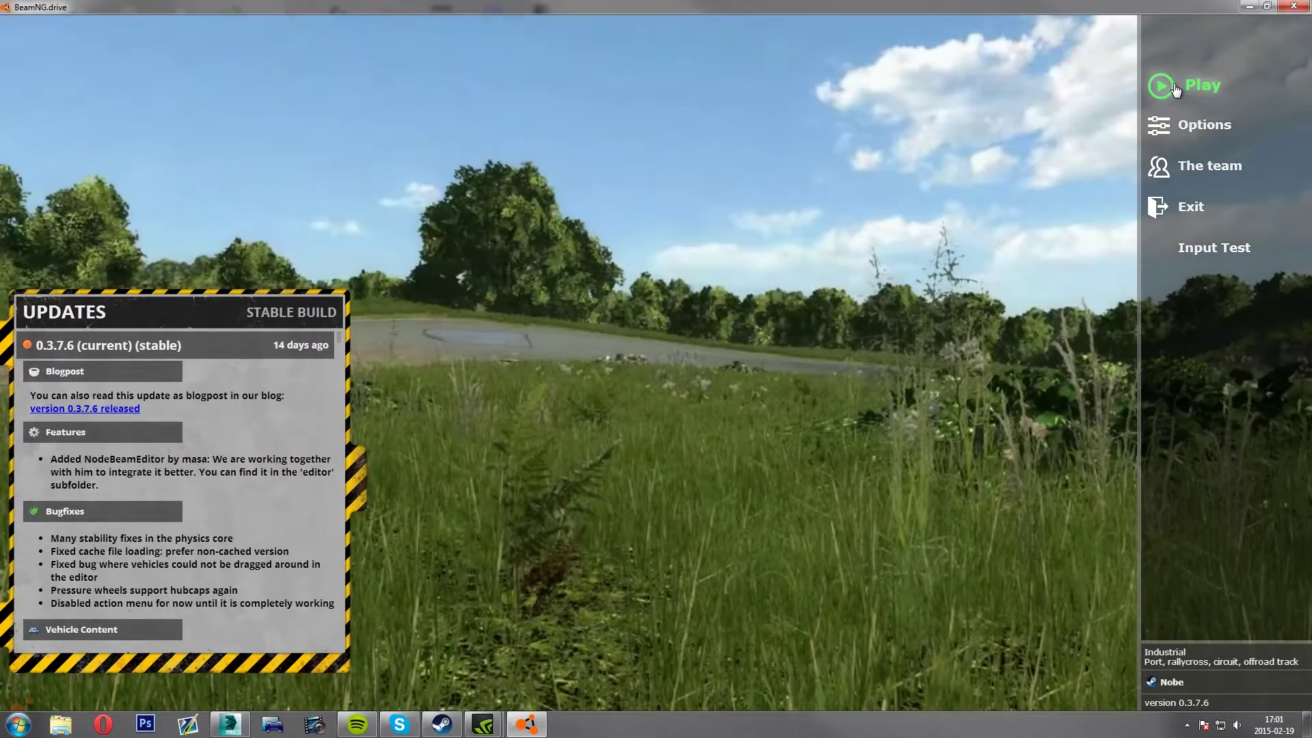
# Step: Start a play session on the Tutorial level
pyautogui.click(1175, 89)
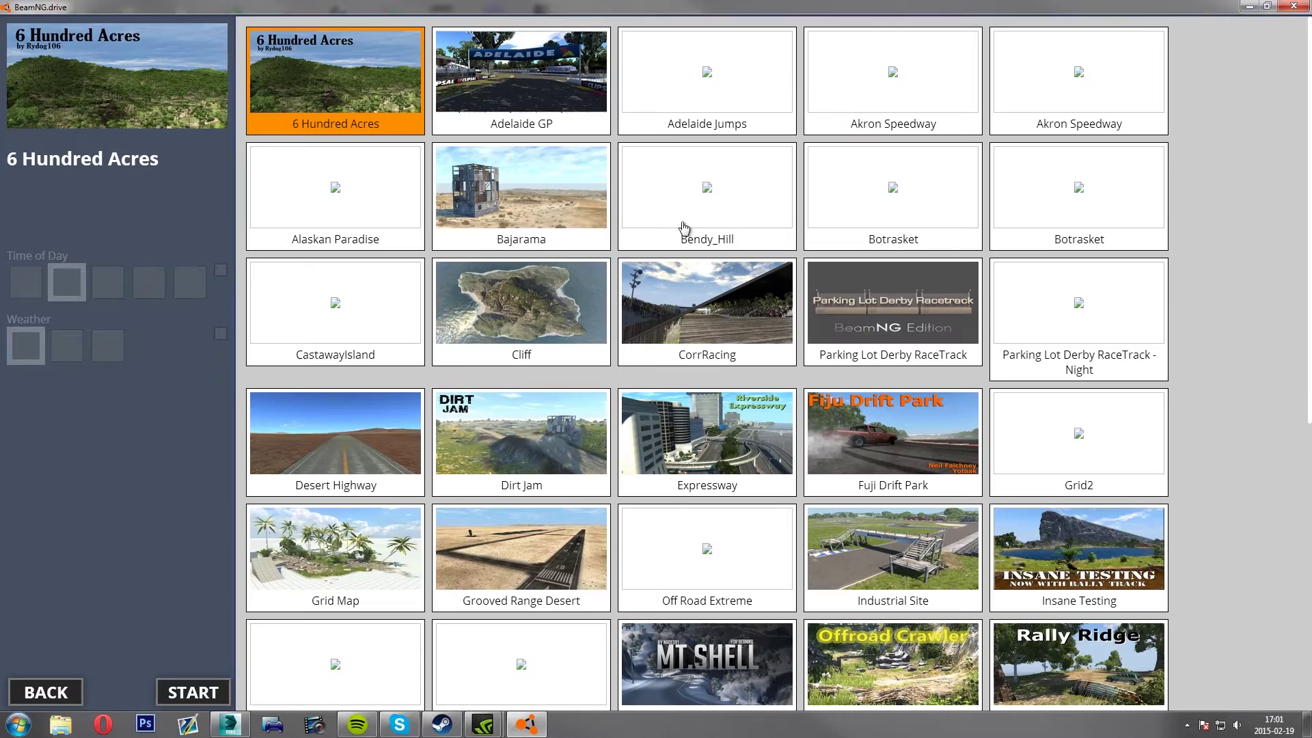
pyautogui.scroll(-7, 669, 213)
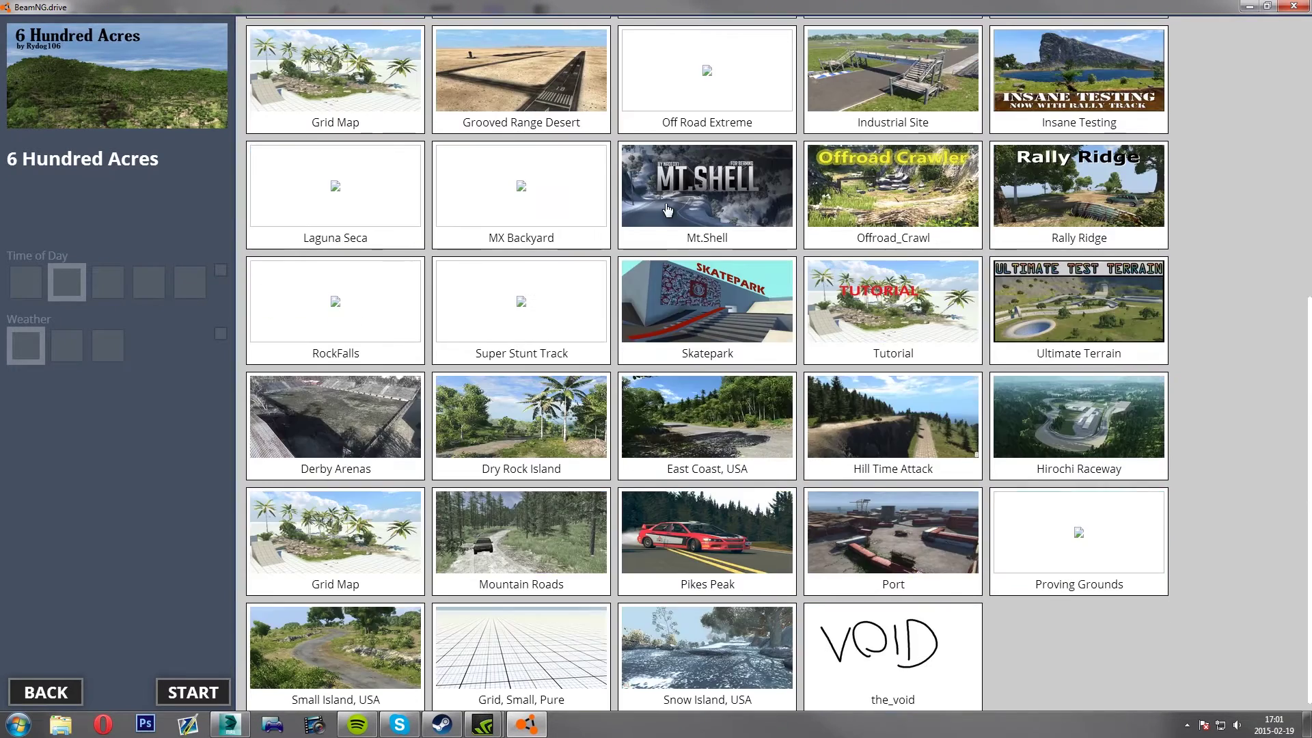
pyautogui.click(907, 312)
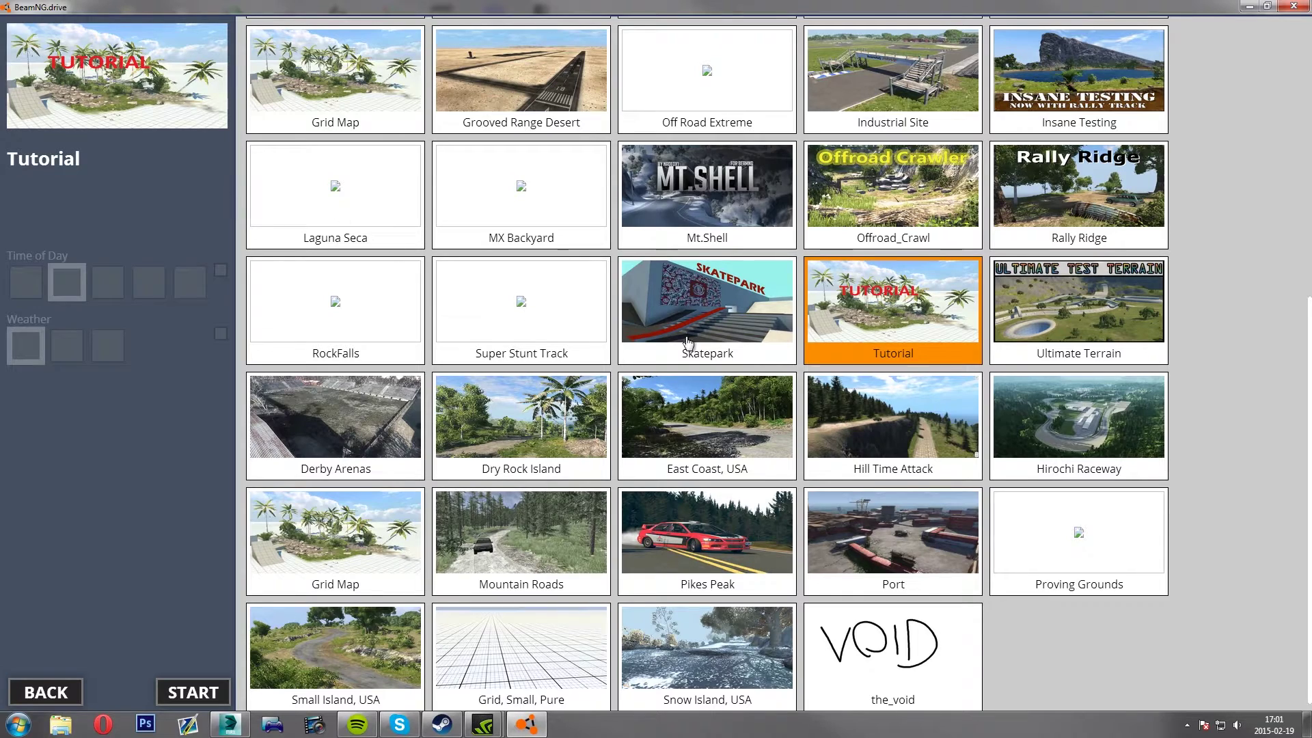
pyautogui.doubleClick(894, 324)
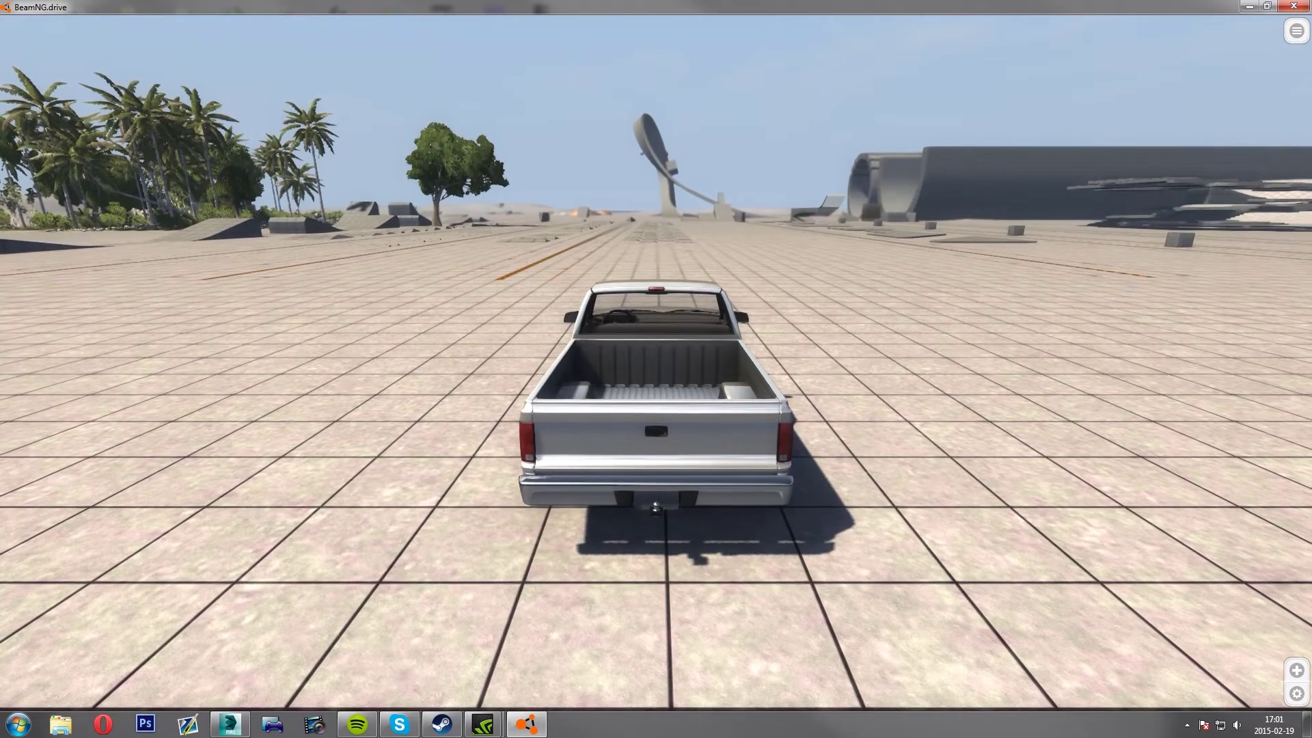
# Step: Open the world editor and set the world camera to Standard for an overview of the map
pyautogui.press('F11')
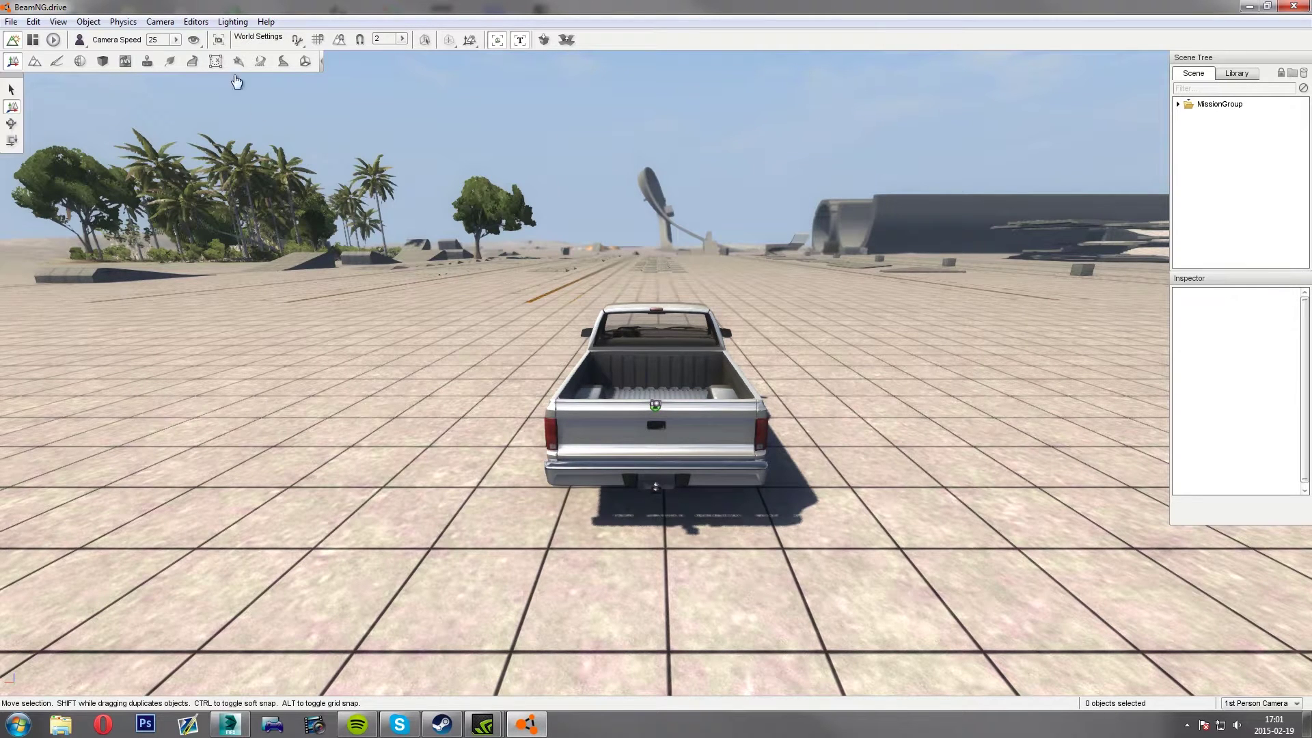
pyautogui.click(161, 23)
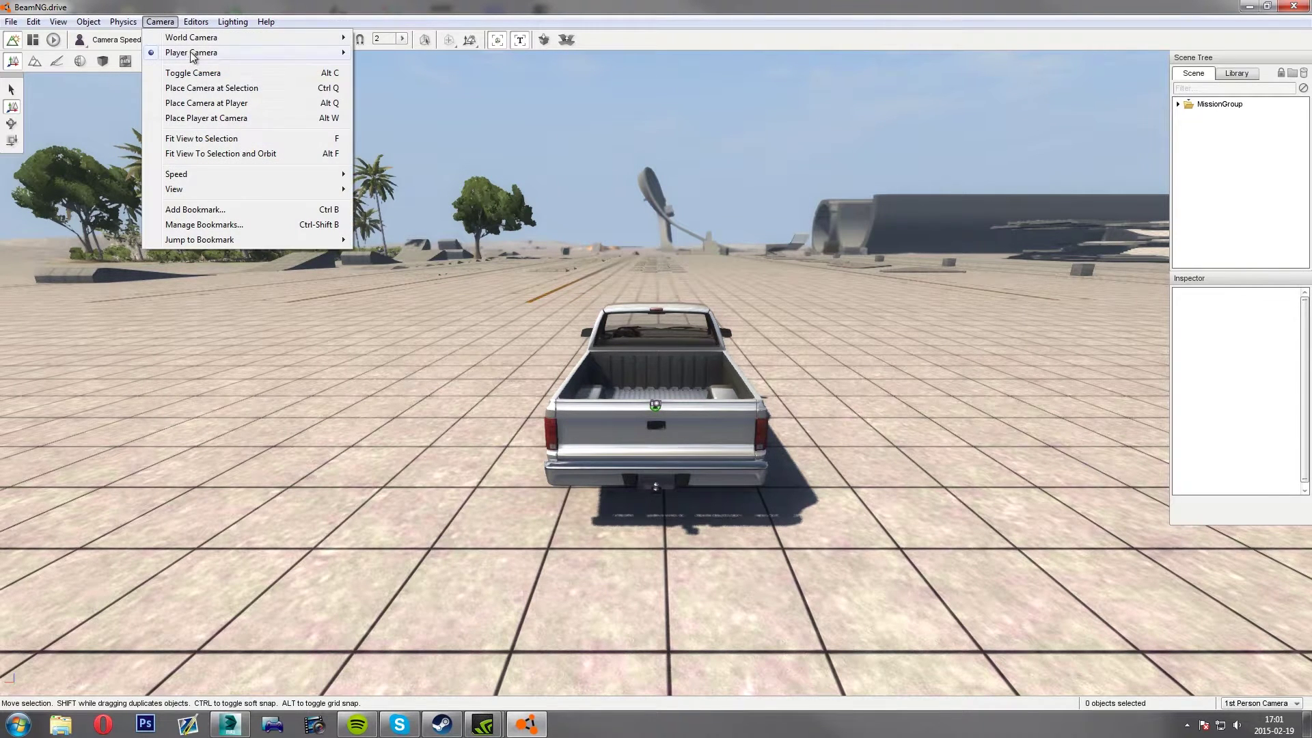
pyautogui.moveTo(228, 38)
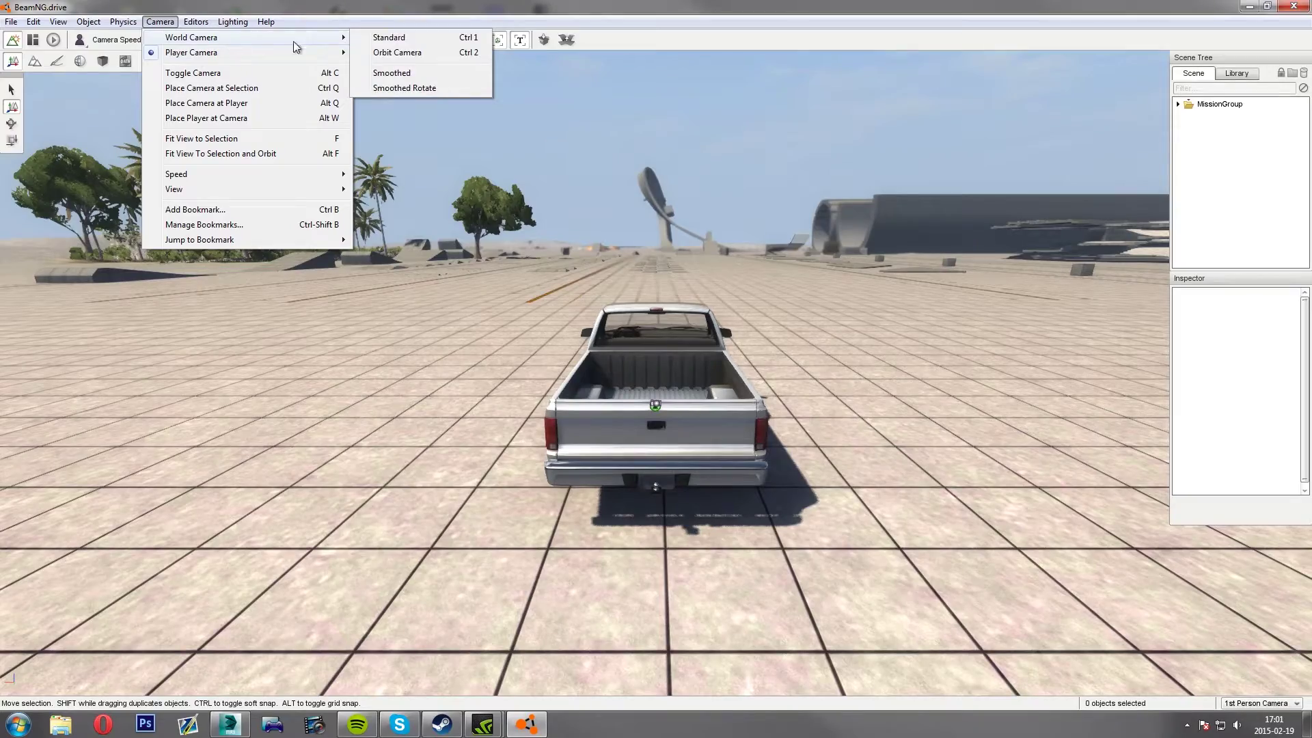
pyautogui.click(405, 39)
pyautogui.press('s')
pyautogui.moveTo(595, 267); pyautogui.dragTo(615, 334, button='right')
pyautogui.press('a')
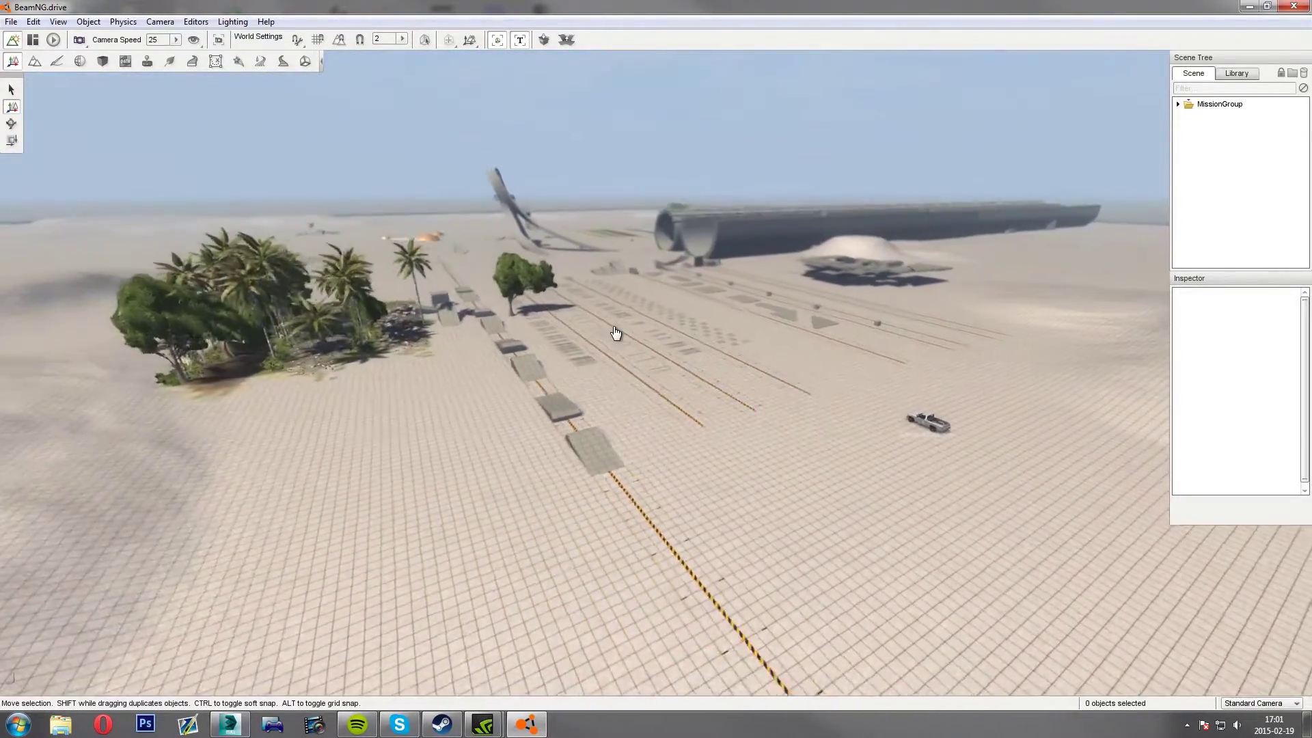
# Step: Expand MissionGroup in the scene tree and select the Bumps group
pyautogui.click(1177, 105)
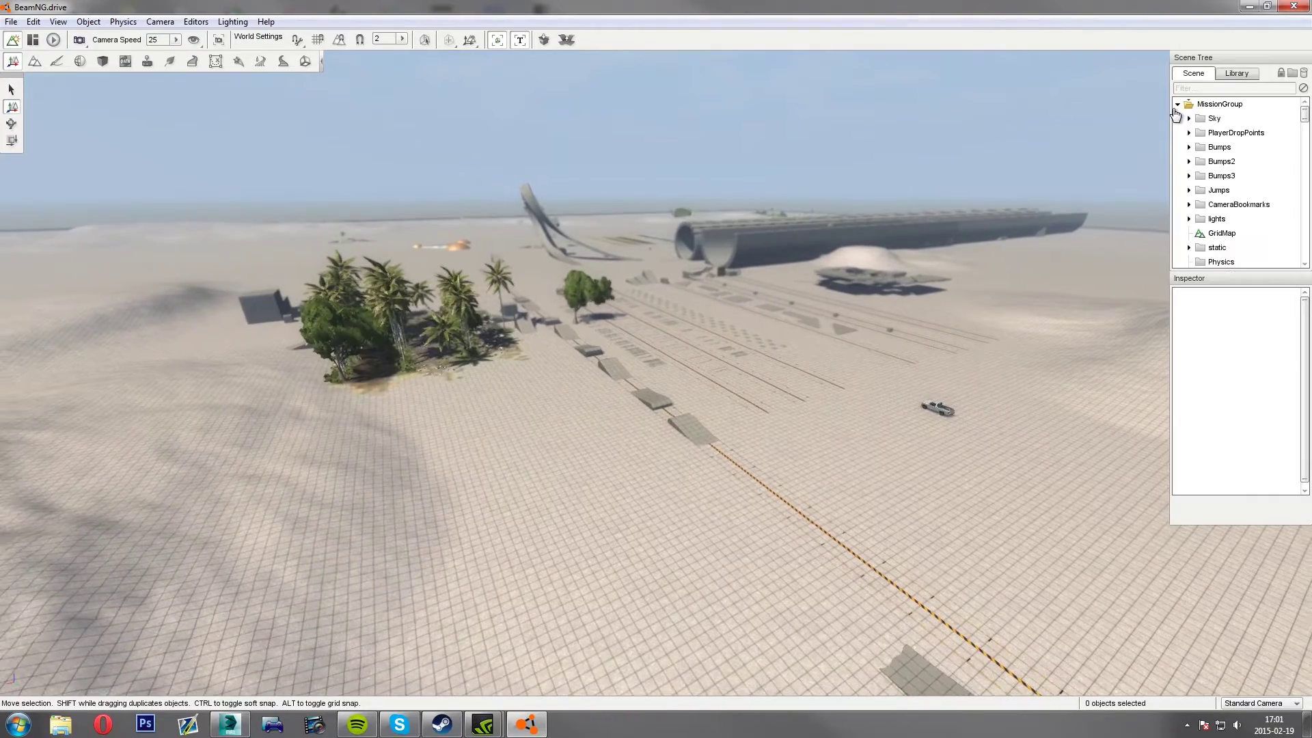
pyautogui.moveTo(1118, 156); pyautogui.dragTo(110, 167, button='right')
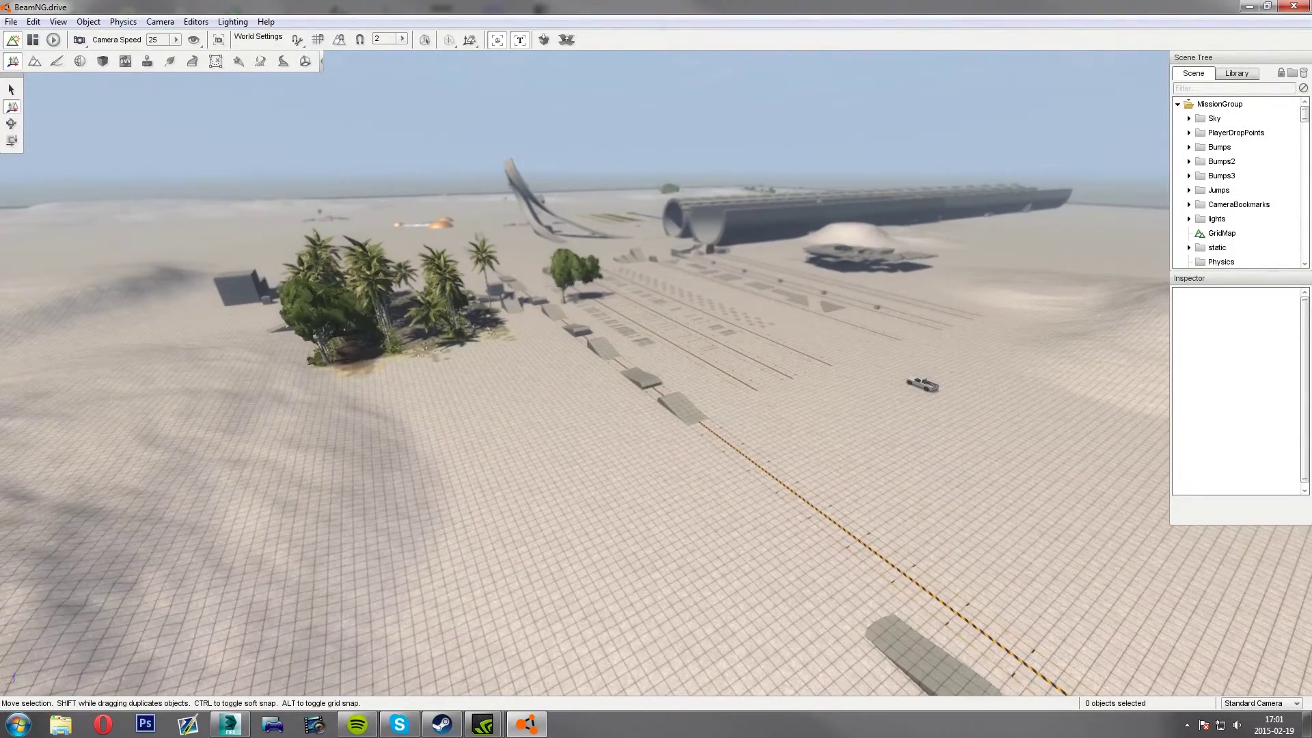
pyautogui.click(1220, 147)
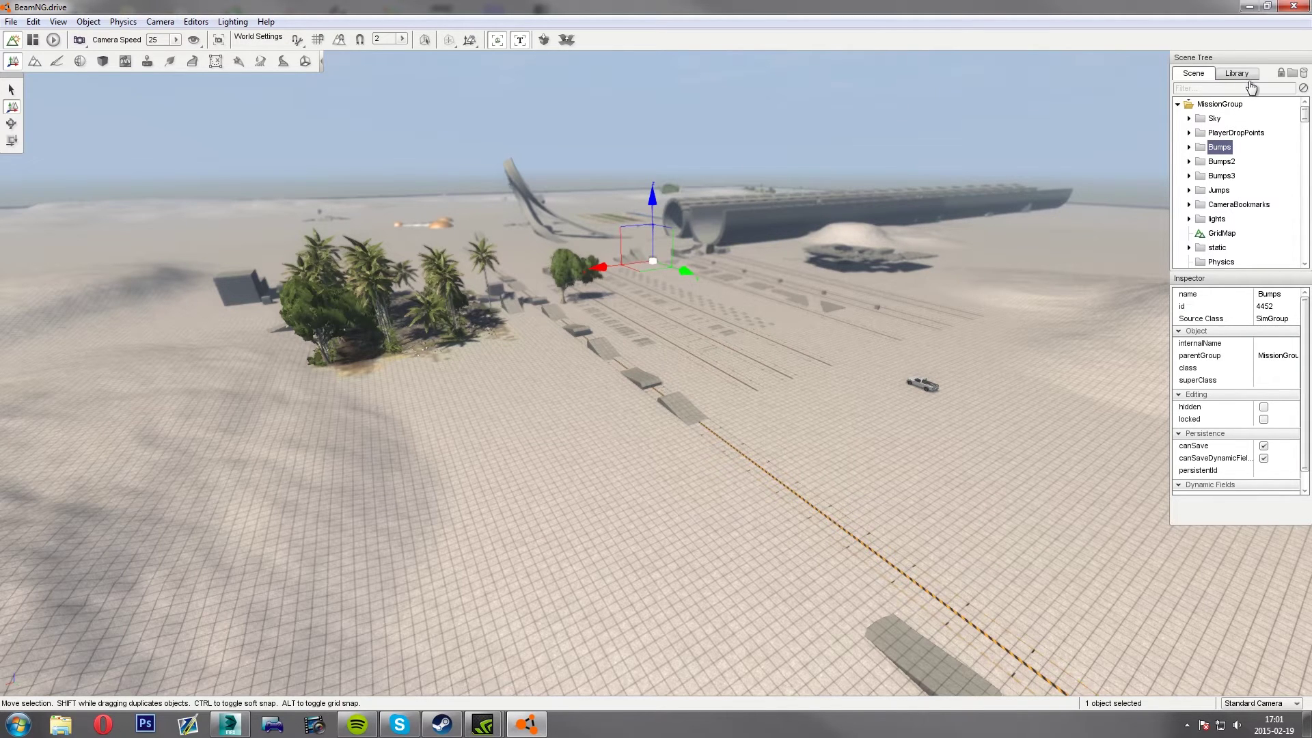
# Step: Collapse and re-expand the Scene Tree and the Inspector
pyautogui.click(1236, 57)
pyautogui.click(1203, 74)
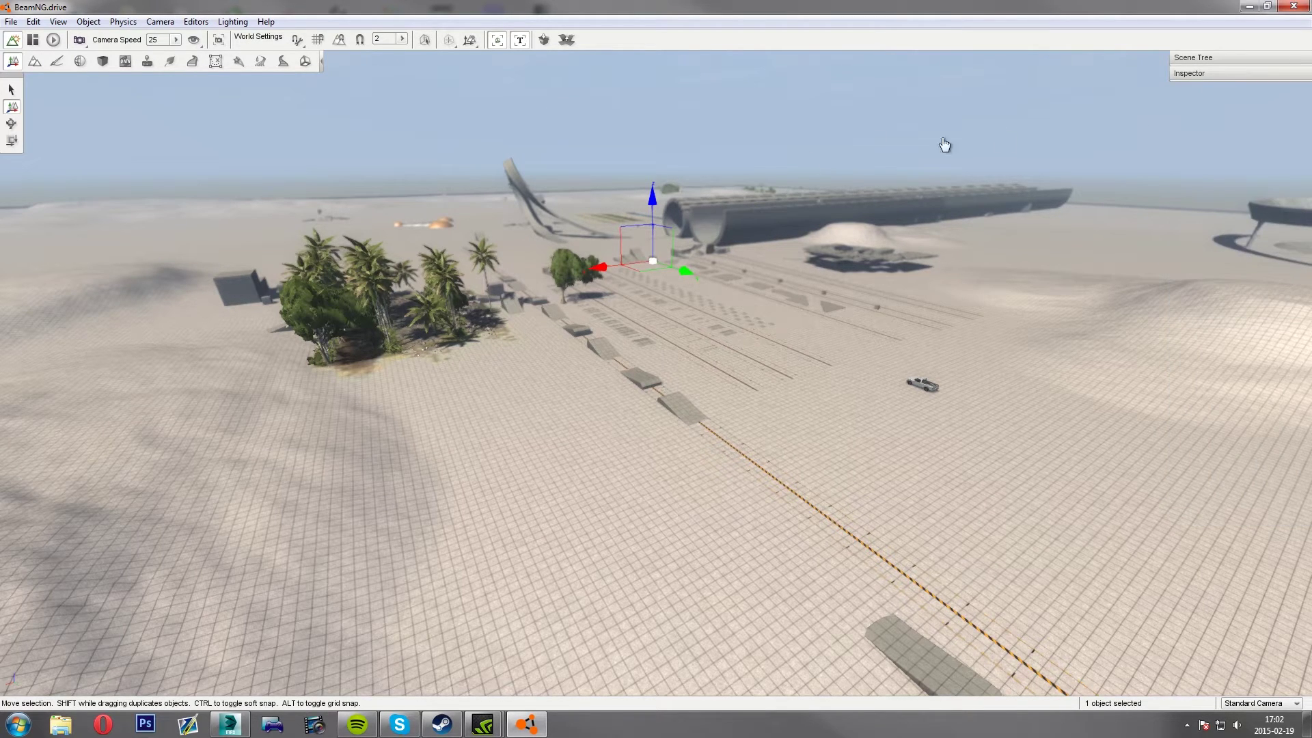
pyautogui.click(1195, 59)
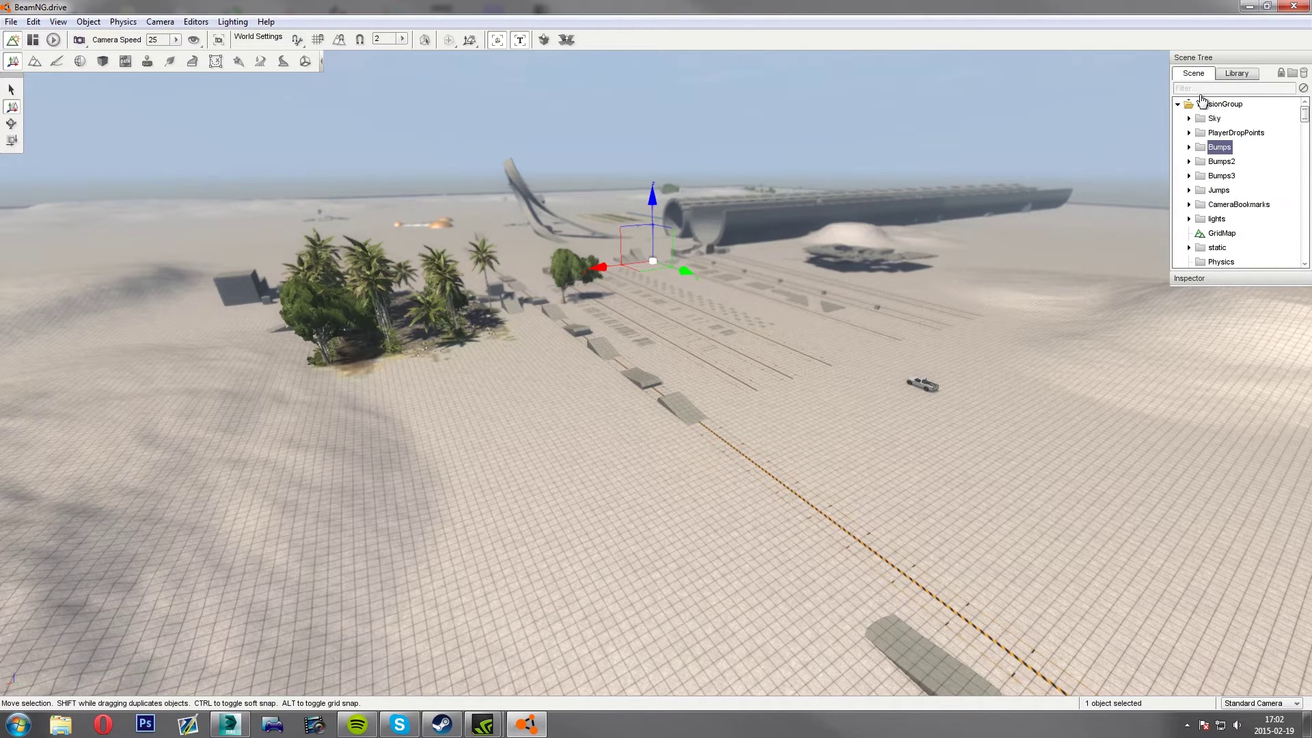
pyautogui.click(1194, 280)
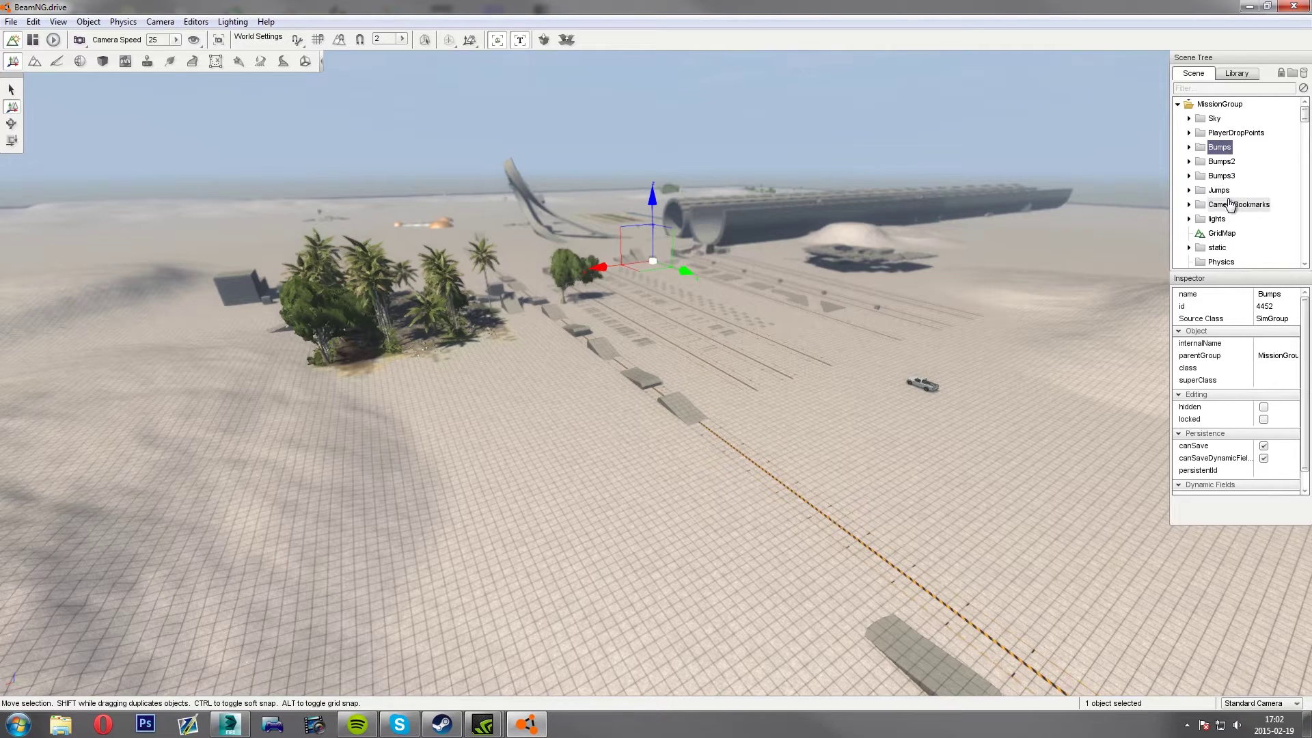
# Step: Delete the Bumps, Bumps2, Bumps3 and Jumps groups from MissionGroup
pyautogui.press('Delete')
pyautogui.click(1222, 151)
pyautogui.press('Delete')
pyautogui.click(1222, 150)
pyautogui.press('Delete')
pyautogui.click(1220, 149)
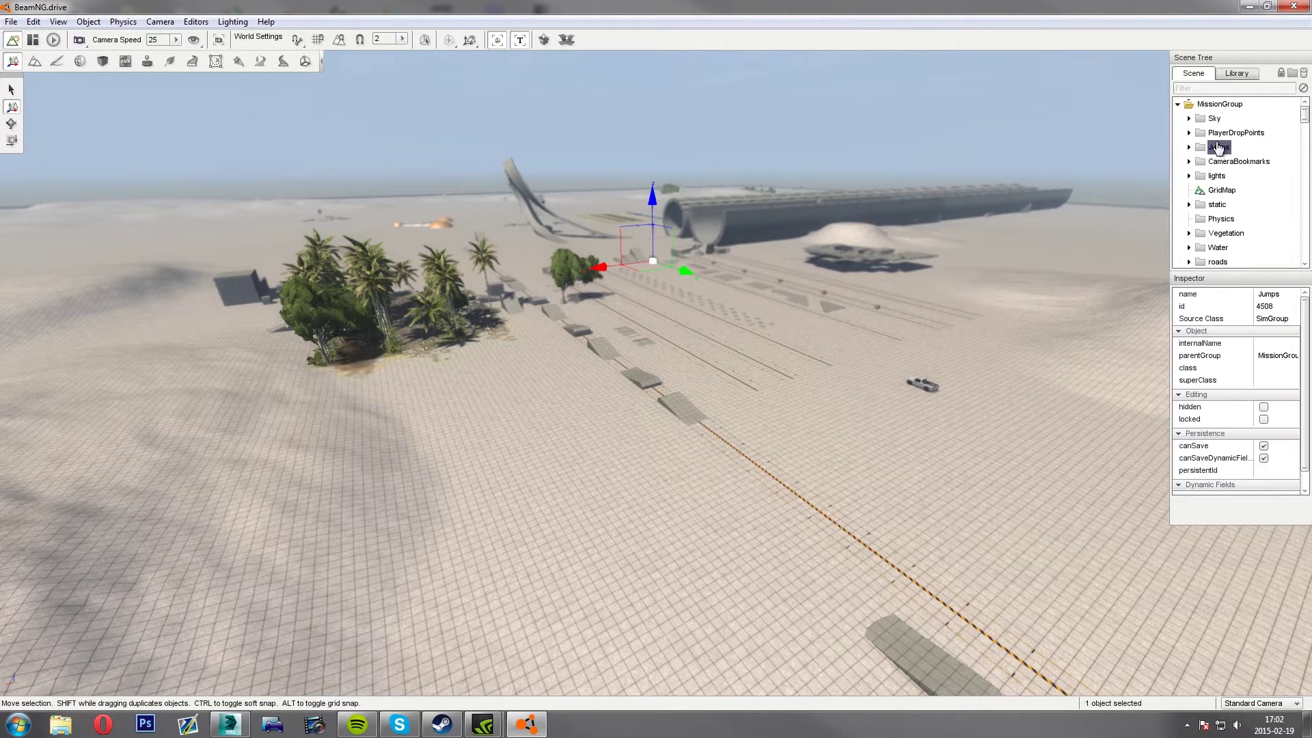
pyautogui.press('Delete')
# Step: Delete the CameraBookmarks, lights and static groups from MissionGroup
pyautogui.click(1235, 149)
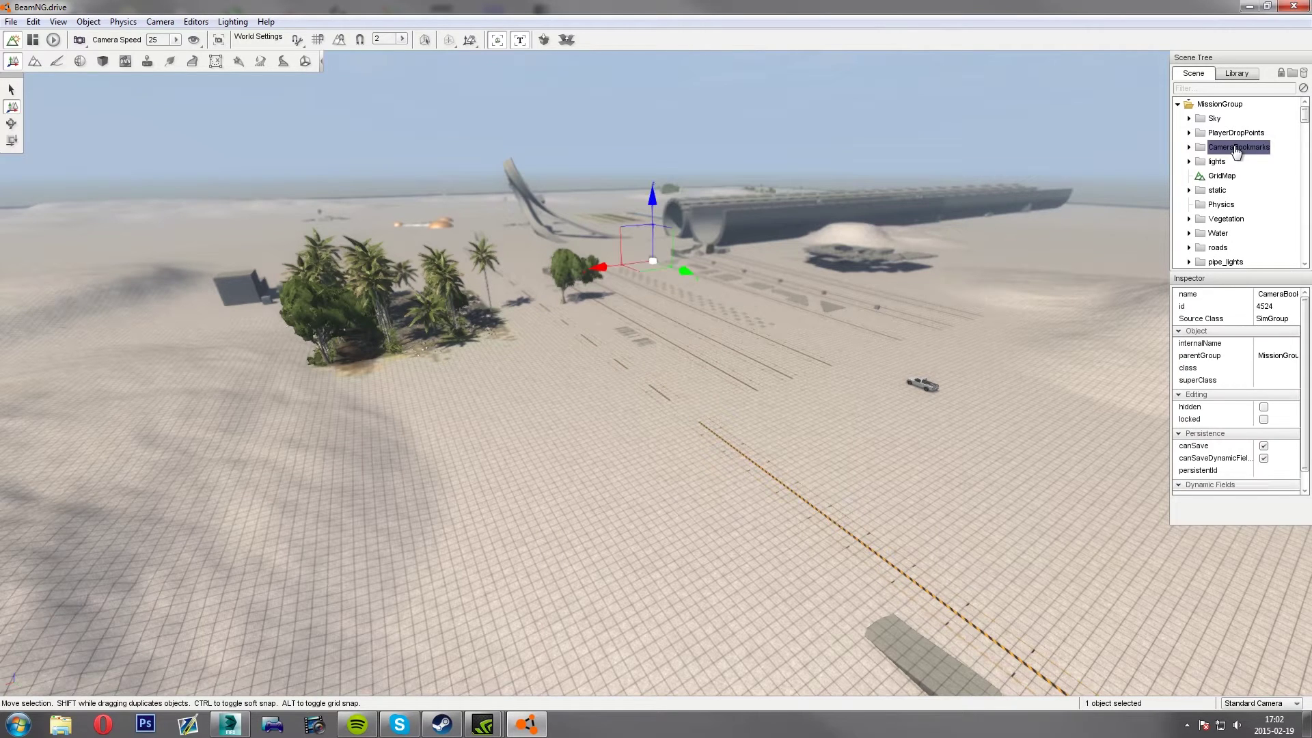
pyautogui.press('Delete')
pyautogui.click(1236, 149)
pyautogui.press('Delete')
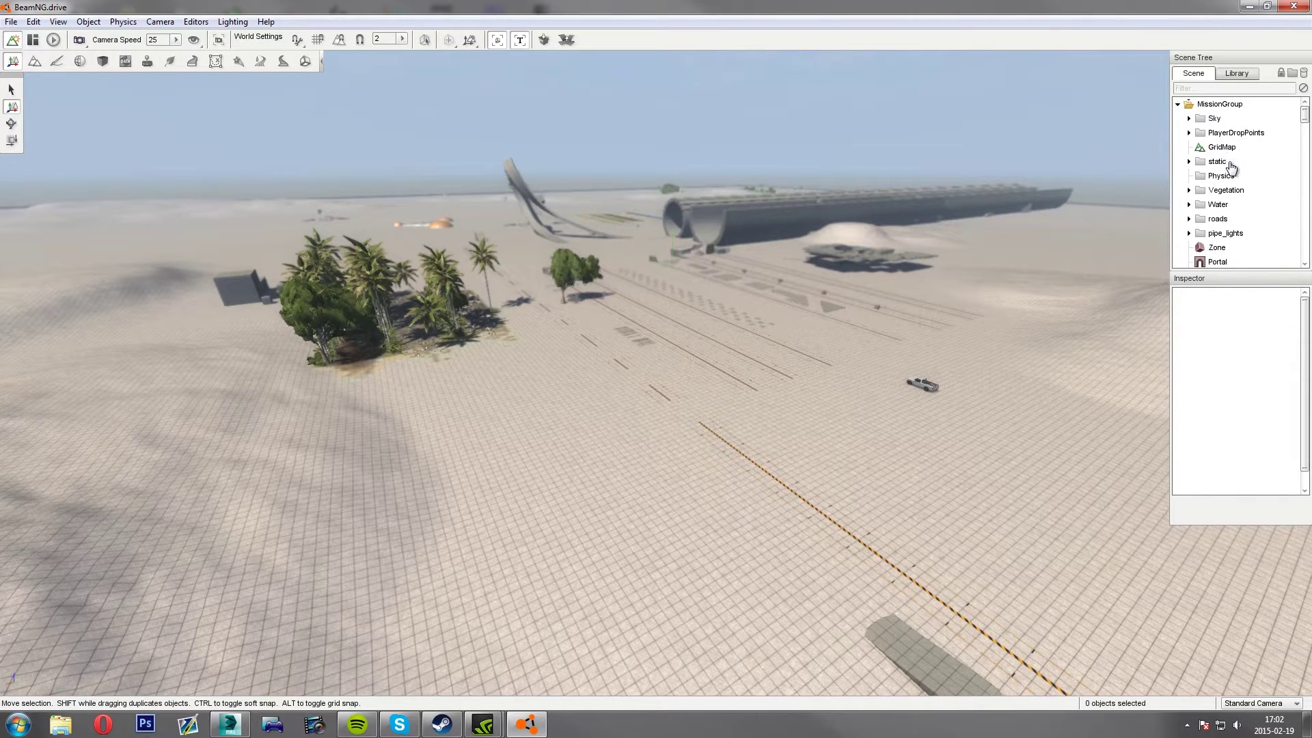
pyautogui.click(1220, 164)
pyautogui.press('Delete')
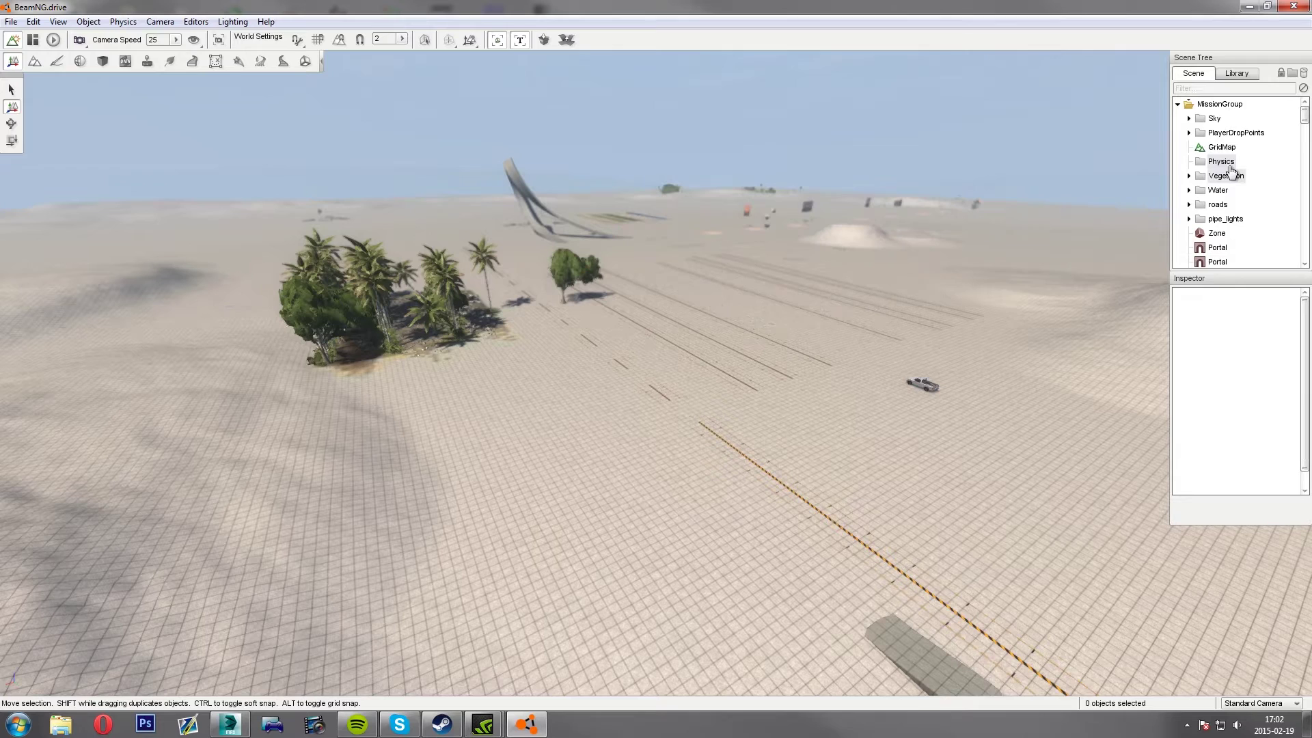
# Step: Delete the Vegetation, Water, roads and pipe_lights groups, keeping the Physics group
pyautogui.click(1226, 177)
pyautogui.press('Delete')
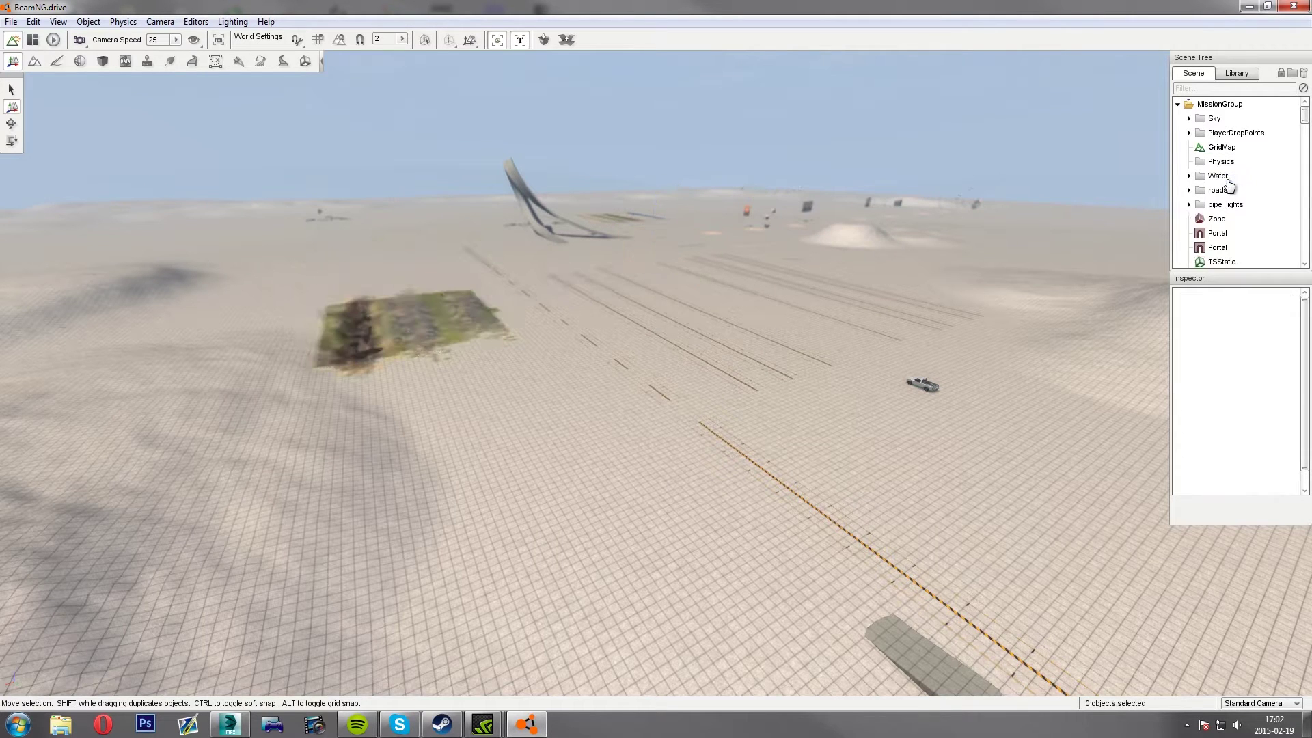
pyautogui.click(1220, 176)
pyautogui.press('Delete')
pyautogui.click(1223, 176)
pyautogui.press('Delete')
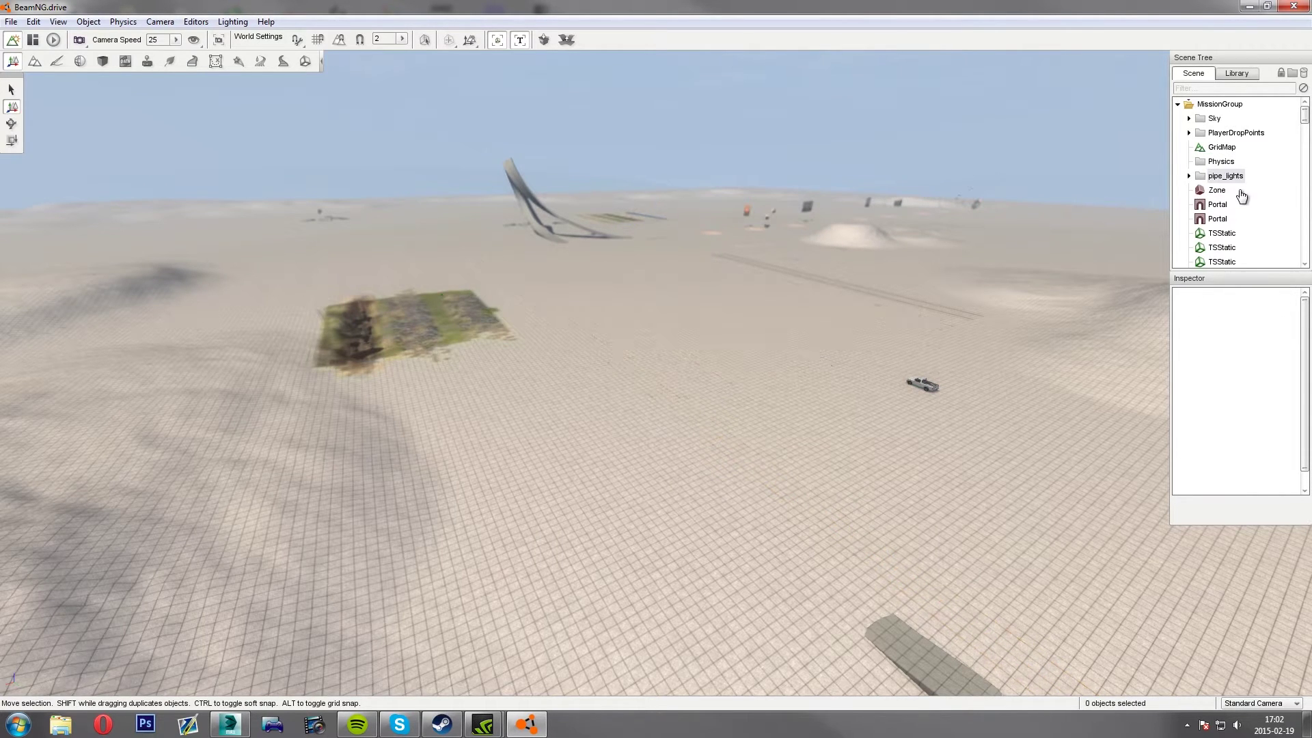
pyautogui.click(1227, 176)
pyautogui.press('Delete')
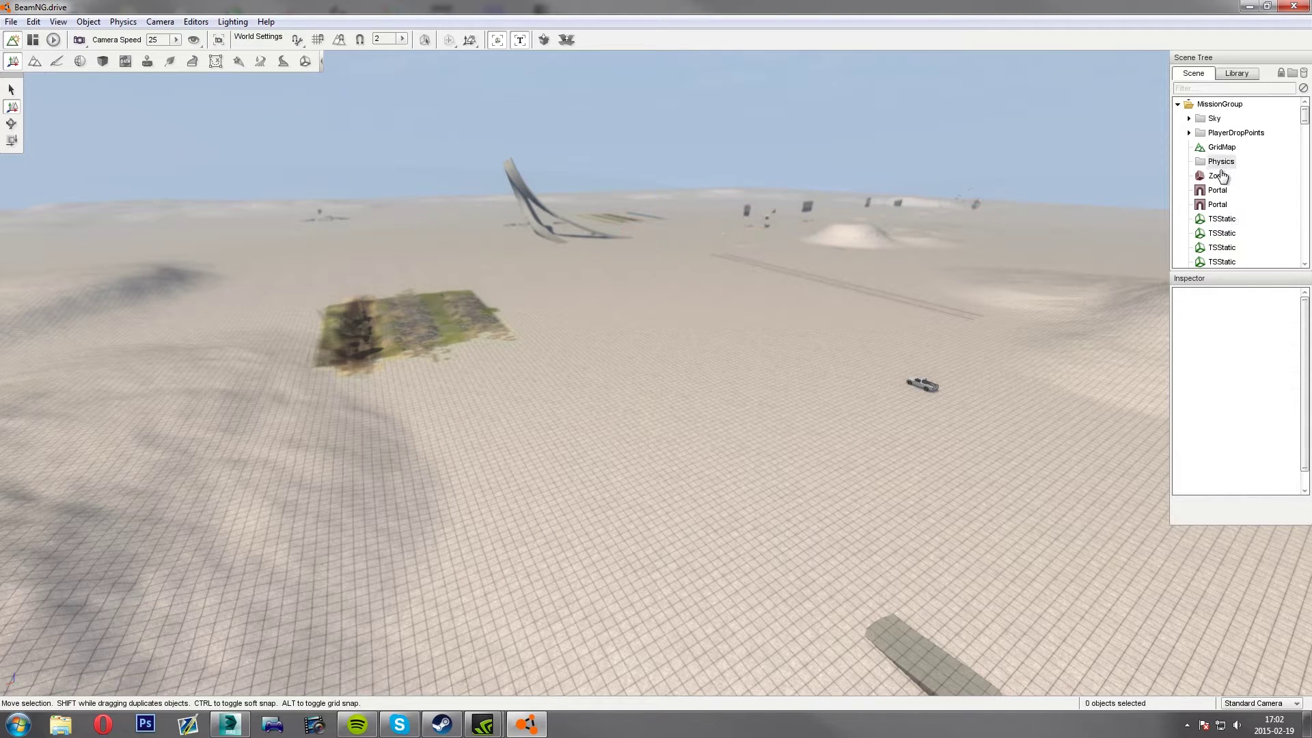
# Step: Delete every scene object from the first Zone through the last Zone above thePlayer in one selection
pyautogui.click(1219, 176)
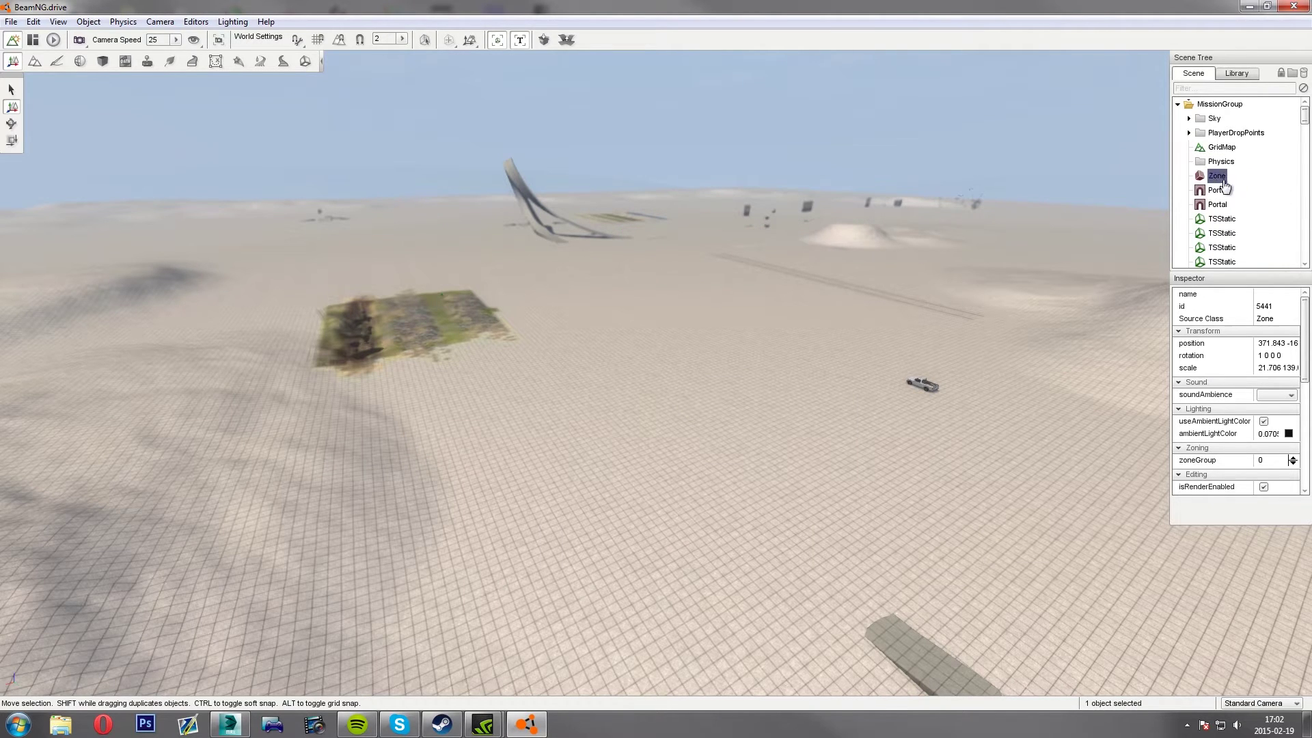
pyautogui.scroll(-10, 1220, 164)
pyautogui.scroll(-5, 1219, 159)
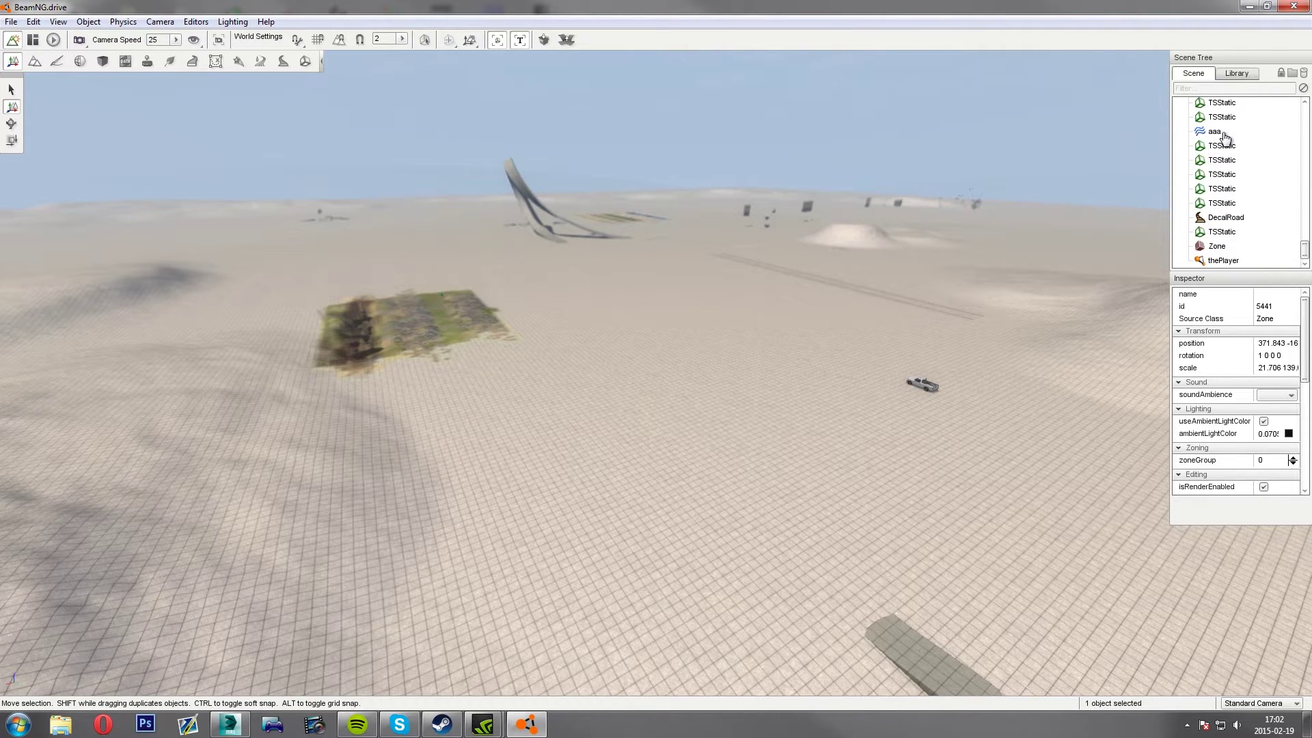
pyautogui.keyDown('shift'); pyautogui.click(1217, 248); pyautogui.keyUp('shift')
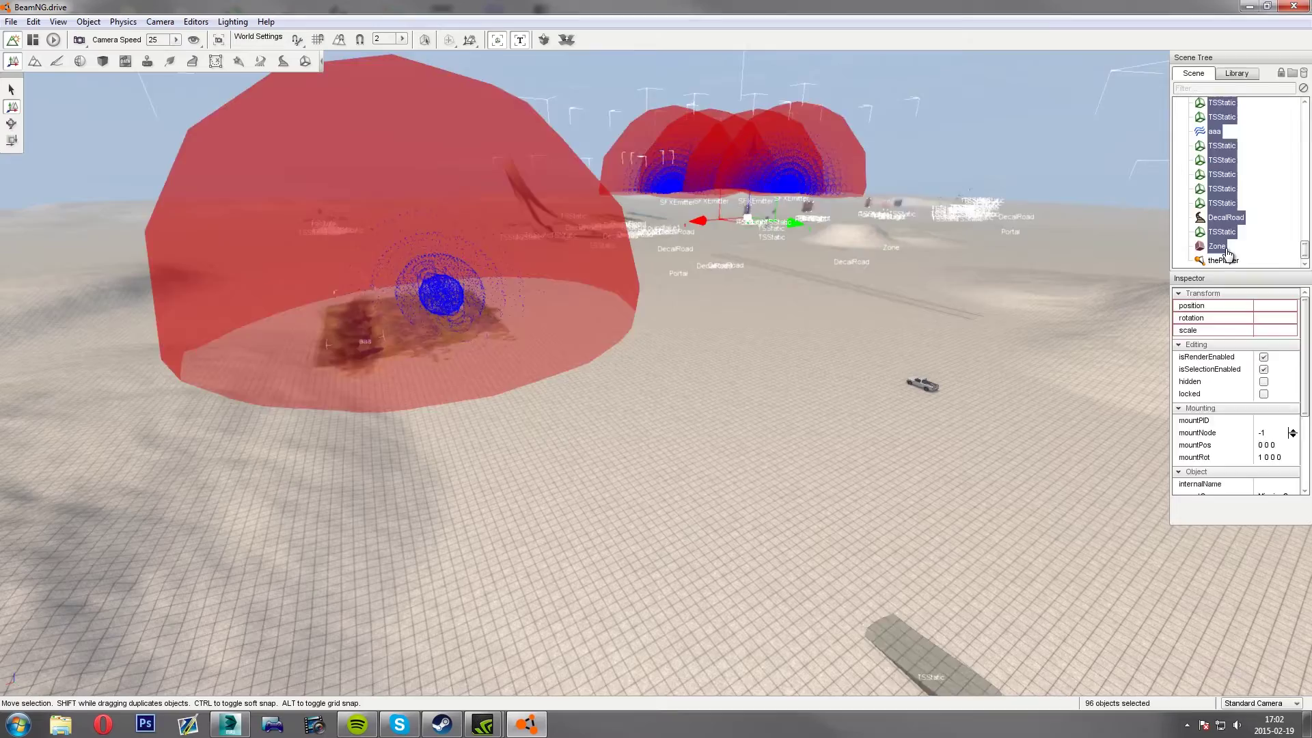
pyautogui.press('Delete')
# Step: Examine the cleared map and its remaining terrain around the pickup truck from several angles
pyautogui.moveTo(1080, 260); pyautogui.dragTo(1027, 248, button='right')
pyautogui.press('d')
pyautogui.press('a')
pyautogui.press('s')
pyautogui.moveTo(901, 313); pyautogui.dragTo(910, 324, button='right')
pyautogui.press('w')
pyautogui.press('w')
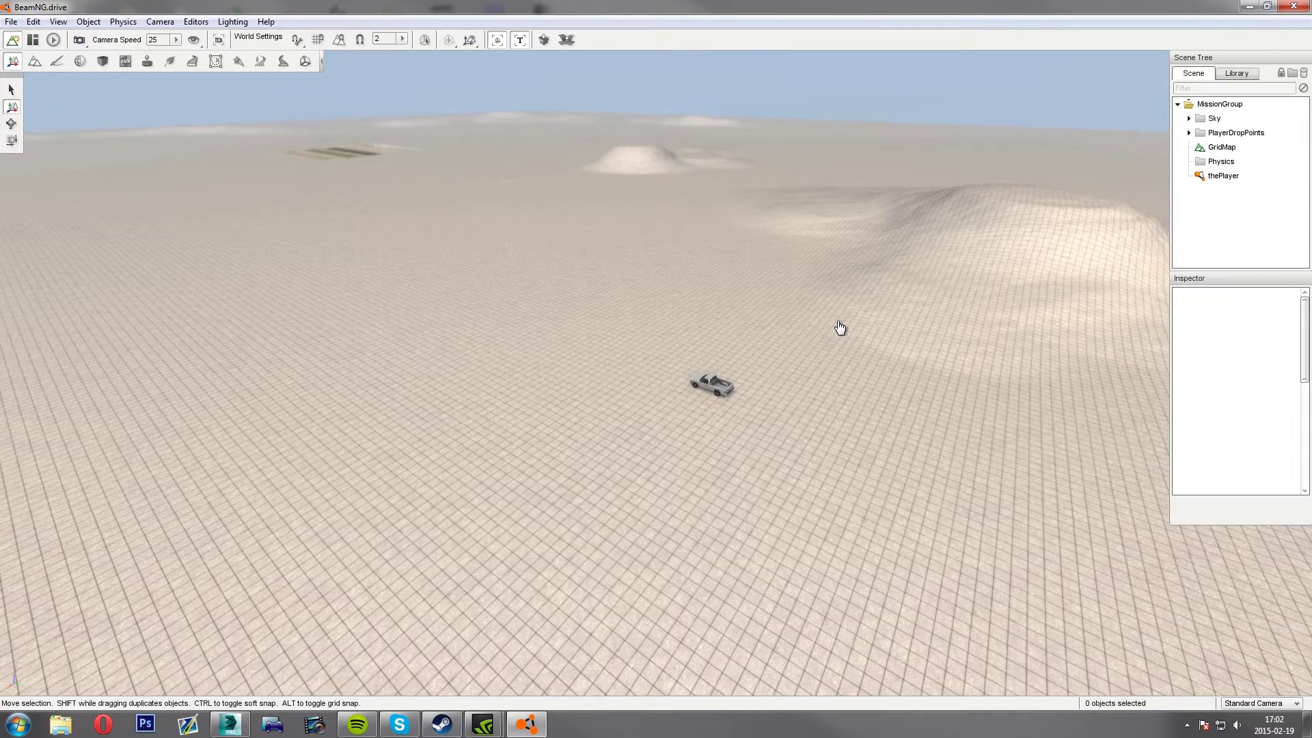
pyautogui.press('d')
pyautogui.moveTo(840, 326); pyautogui.dragTo(758, 322, button='right')
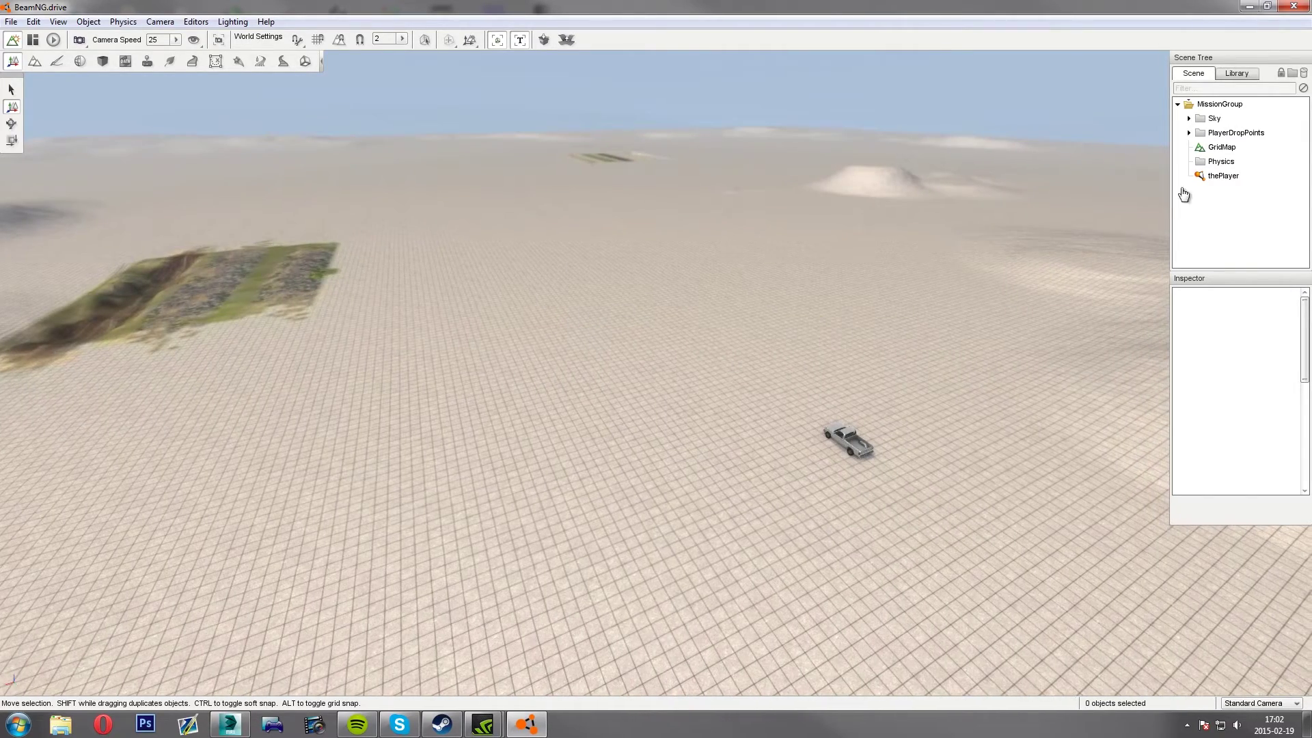
pyautogui.moveTo(867, 477); pyautogui.dragTo(961, 408, button='right')
# Step: Delete the GridMap terrain and view the empty level around the truck
pyautogui.click(1221, 148)
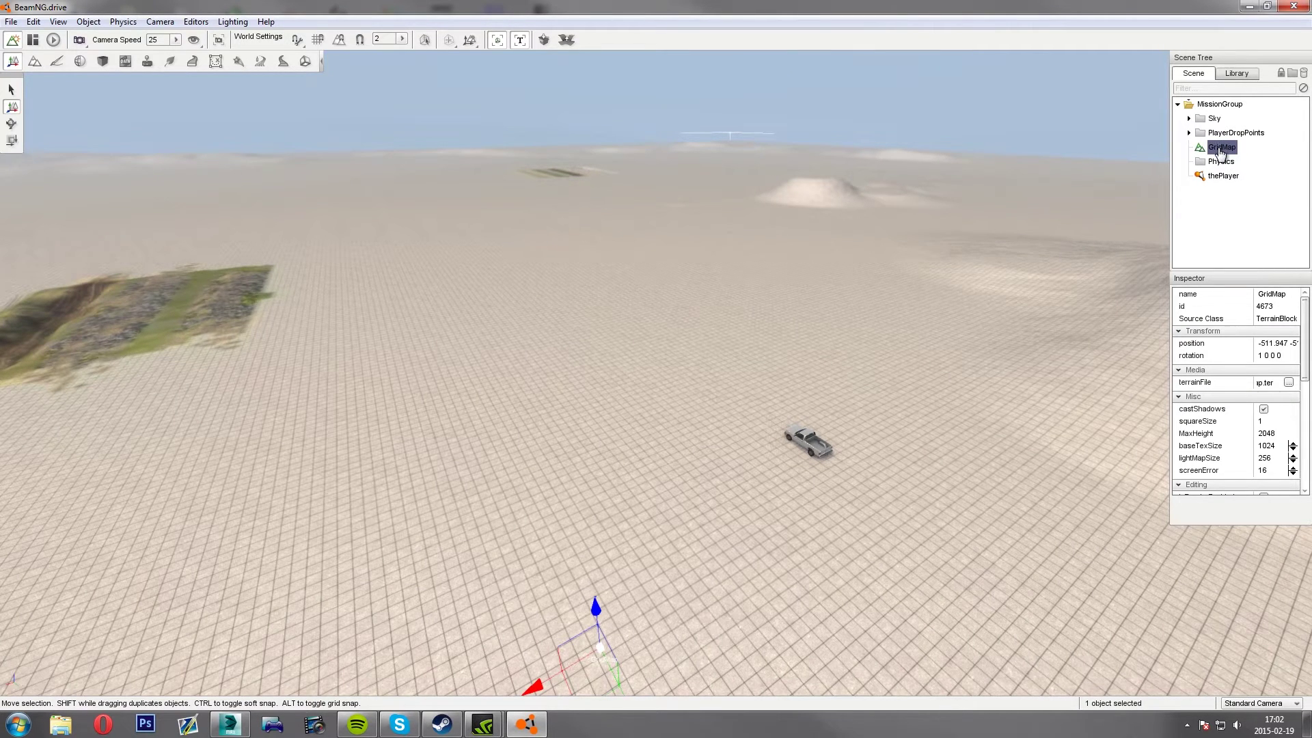
pyautogui.press('Delete')
pyautogui.moveTo(728, 319); pyautogui.dragTo(635, 424, button='right')
pyautogui.moveTo(724, 356); pyautogui.dragTo(782, 337, button='right')
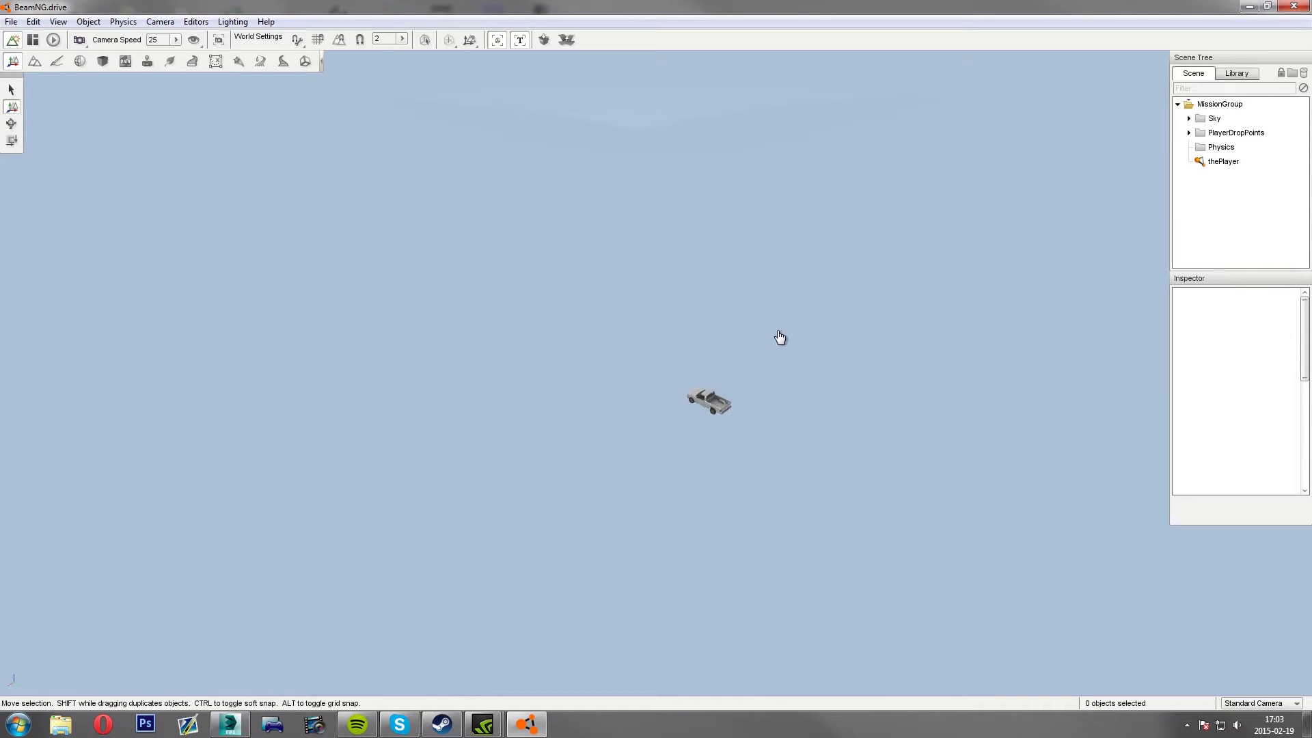
# Step: Create a blank terrain named TUTterrr with the Grid material, resolution 512 and the Noise shape
pyautogui.click(12, 22)
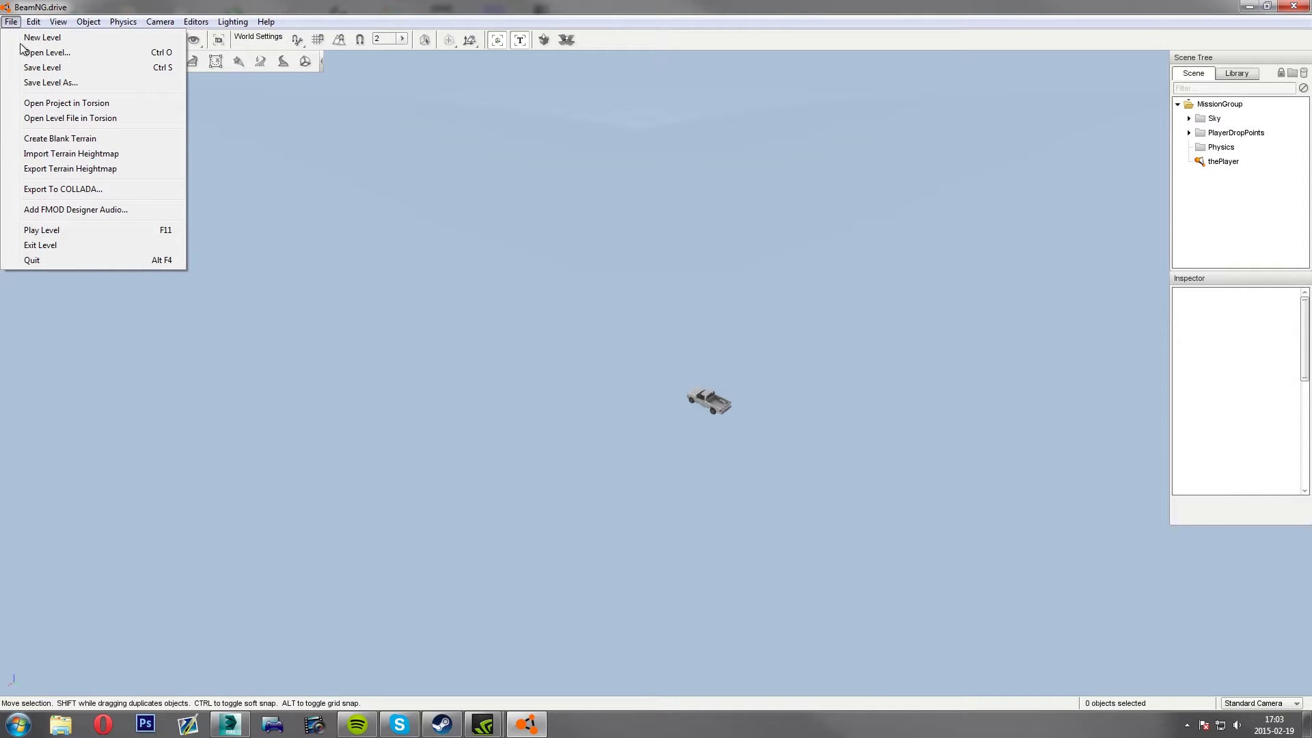
pyautogui.click(64, 140)
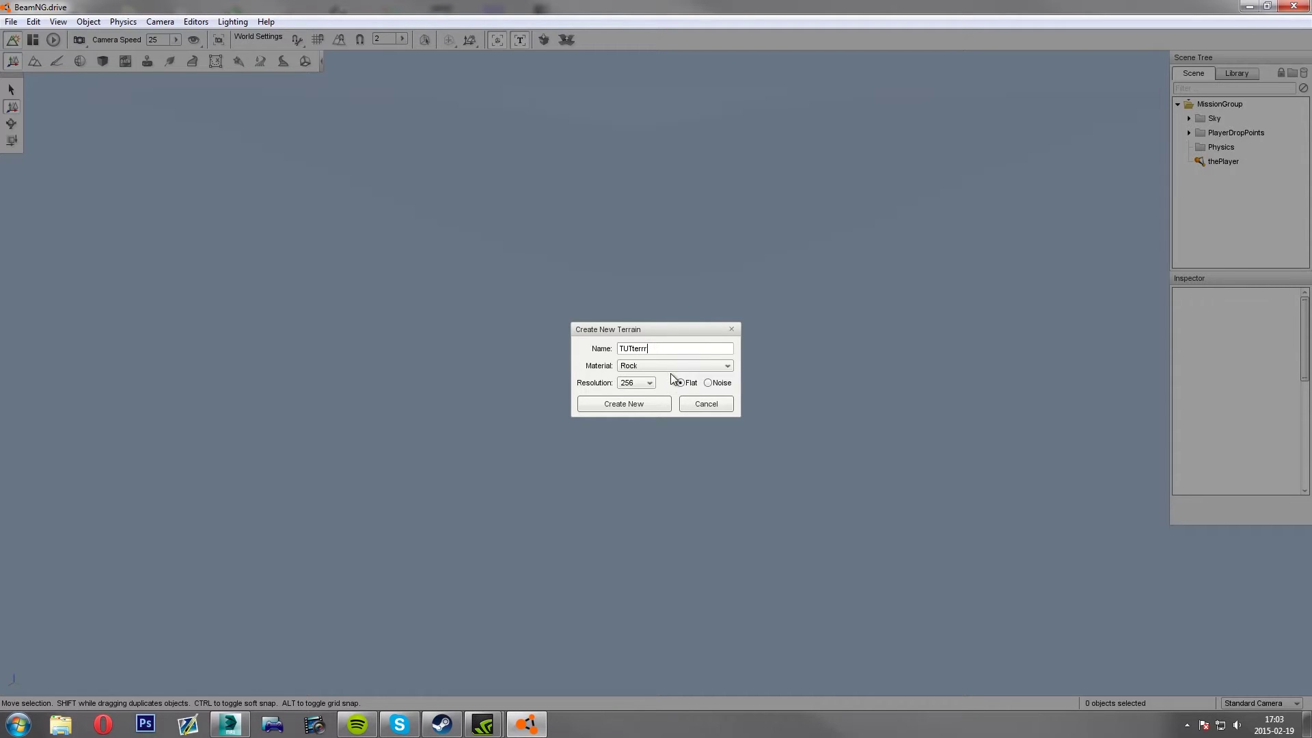
pyautogui.click(653, 370)
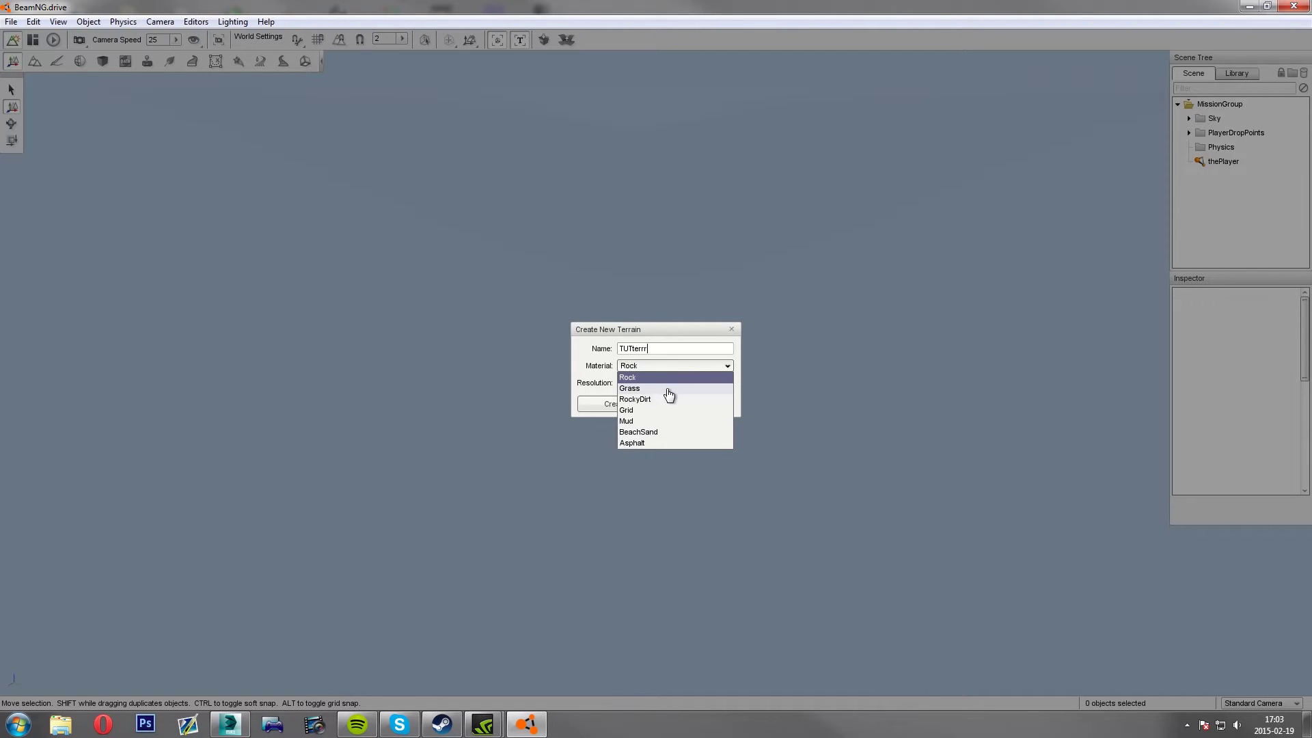
pyautogui.click(649, 412)
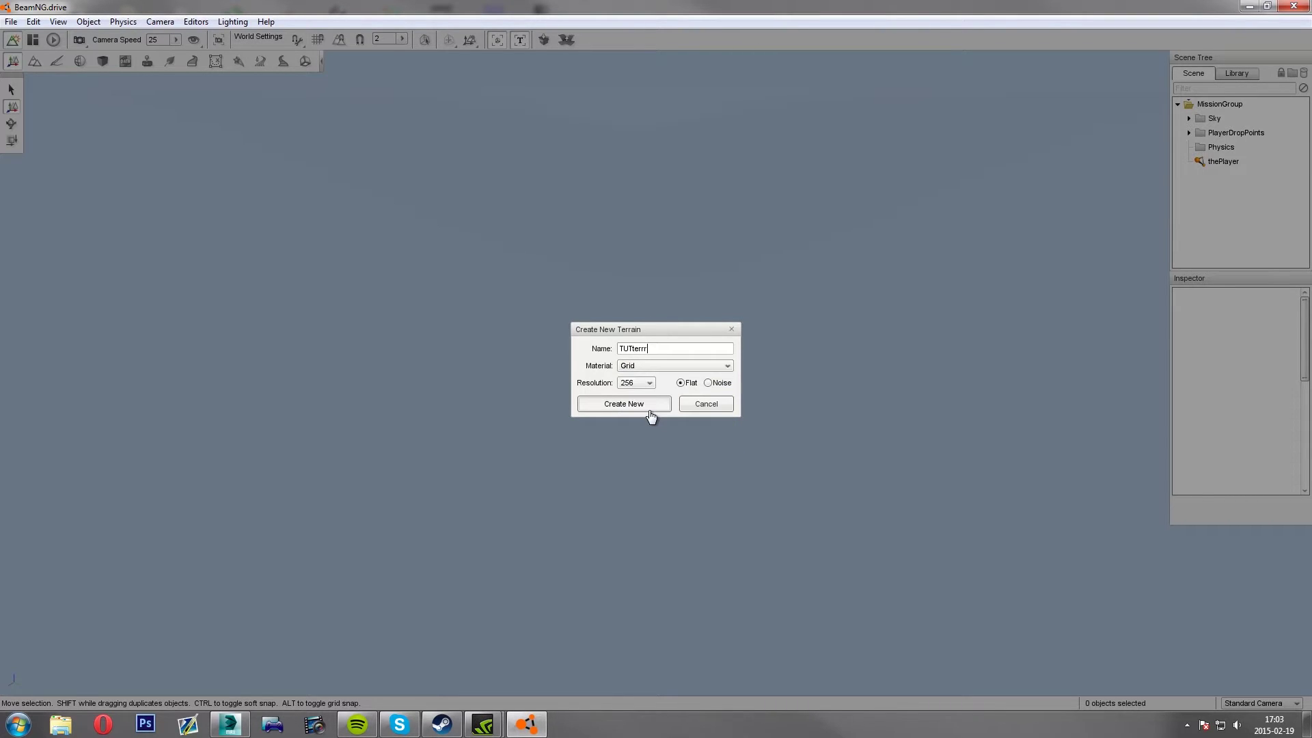
pyautogui.click(649, 383)
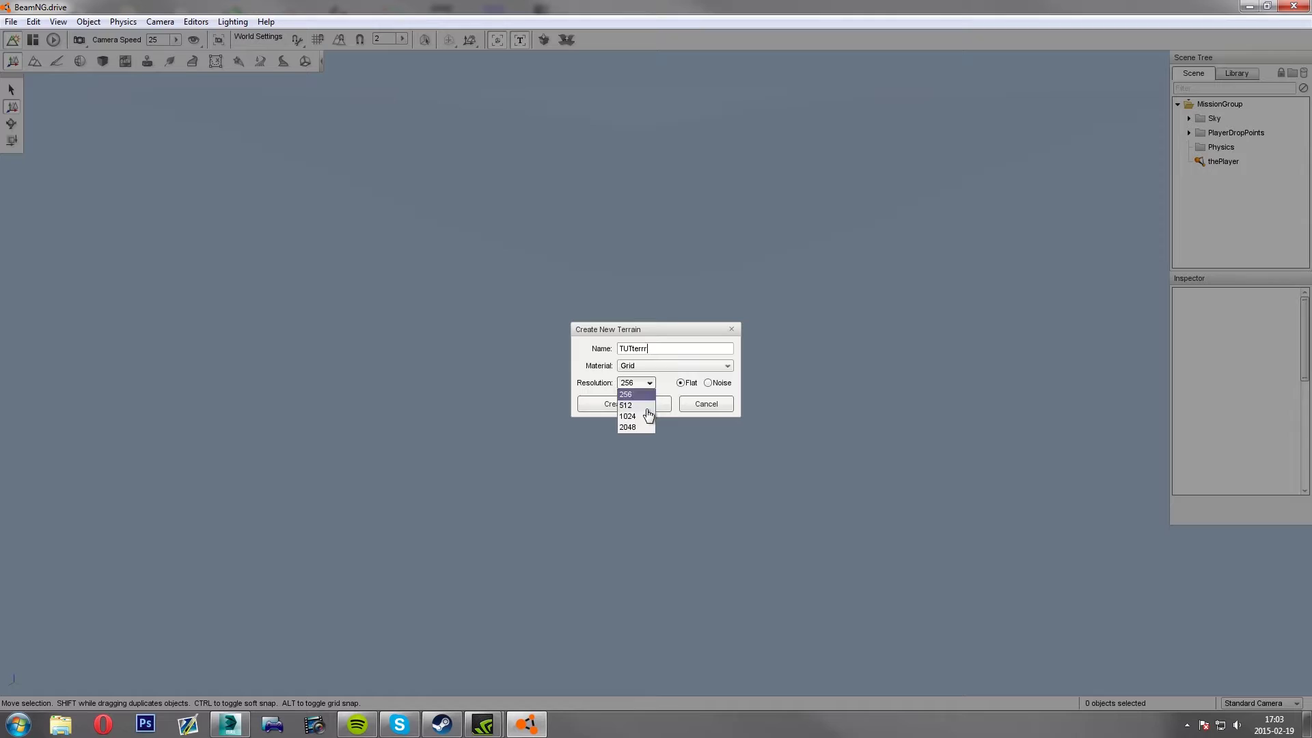
pyautogui.click(646, 406)
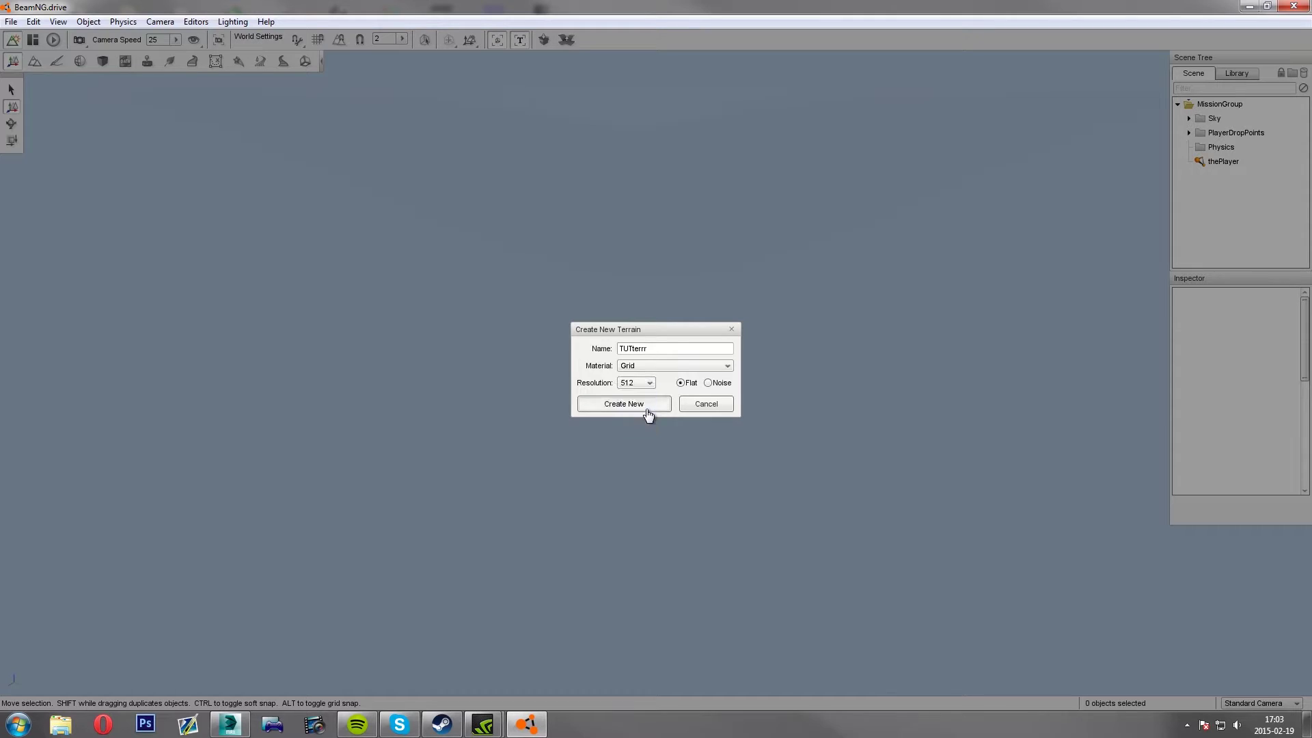
pyautogui.click(715, 387)
pyautogui.click(662, 408)
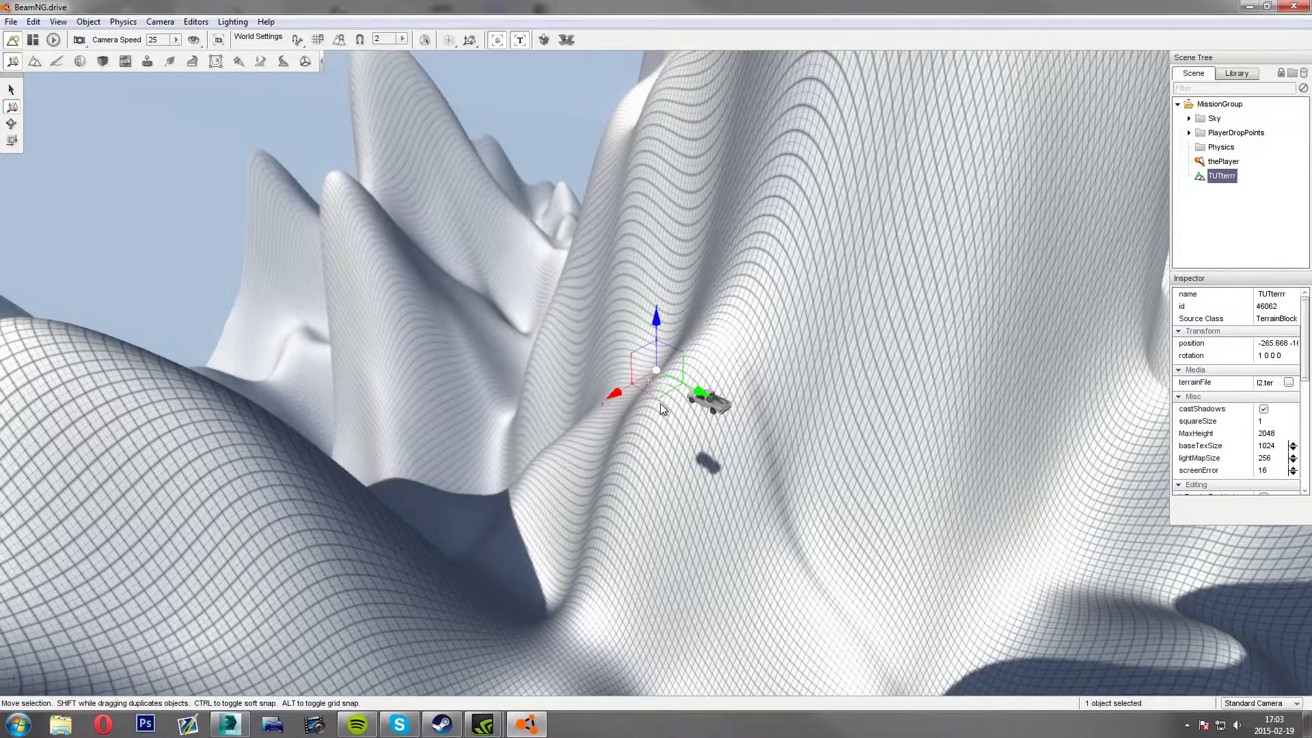
# Step: View the hilly TUTterrr noise terrain from several angles and delete it from the level
pyautogui.moveTo(661, 404); pyautogui.dragTo(752, 335, button='right')
pyautogui.press('s')
pyautogui.press('w')
pyautogui.press('a')
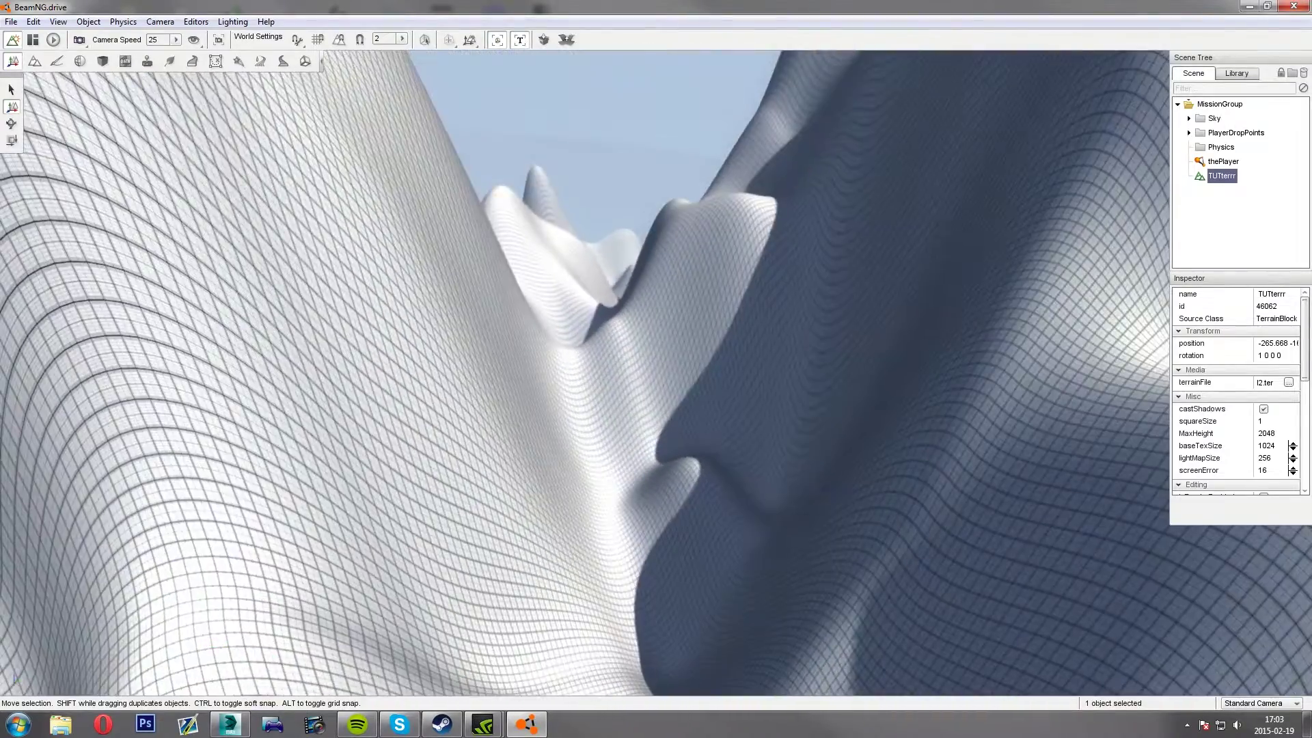
pyautogui.moveTo(574, 397); pyautogui.dragTo(675, 395, button='right')
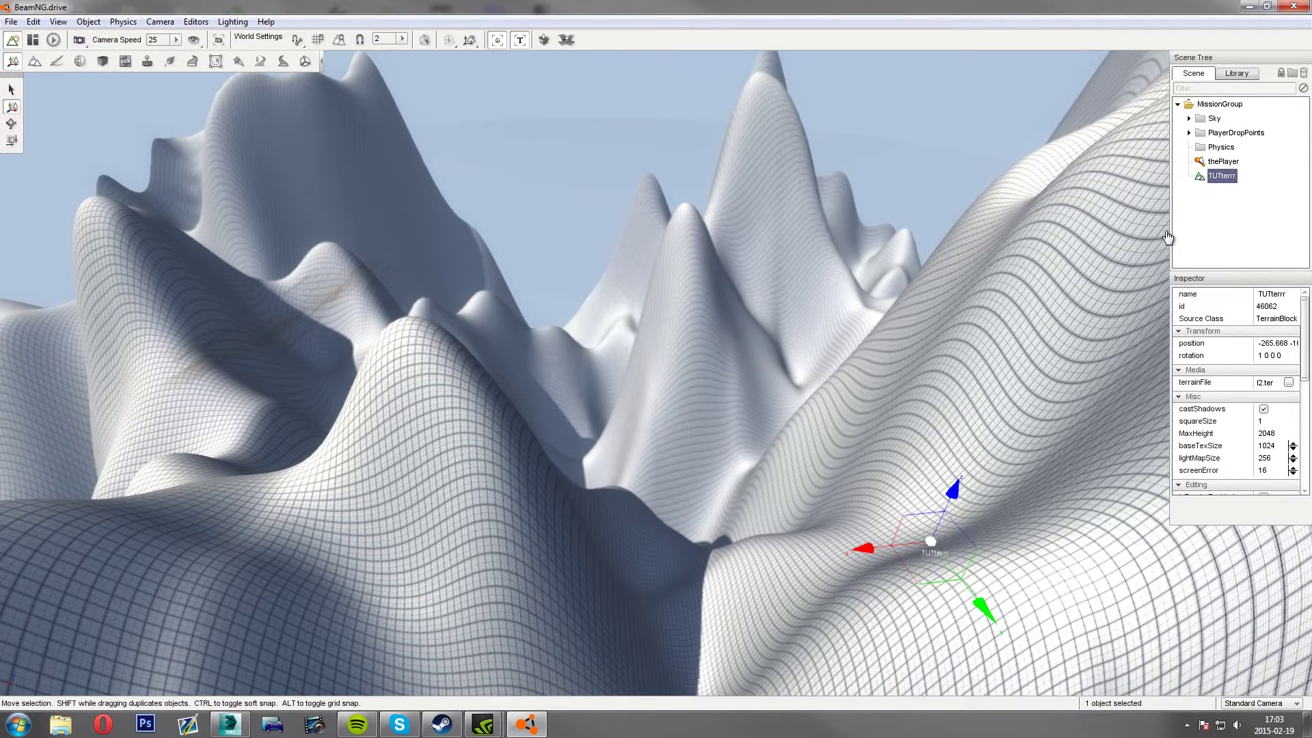
pyautogui.press('Delete')
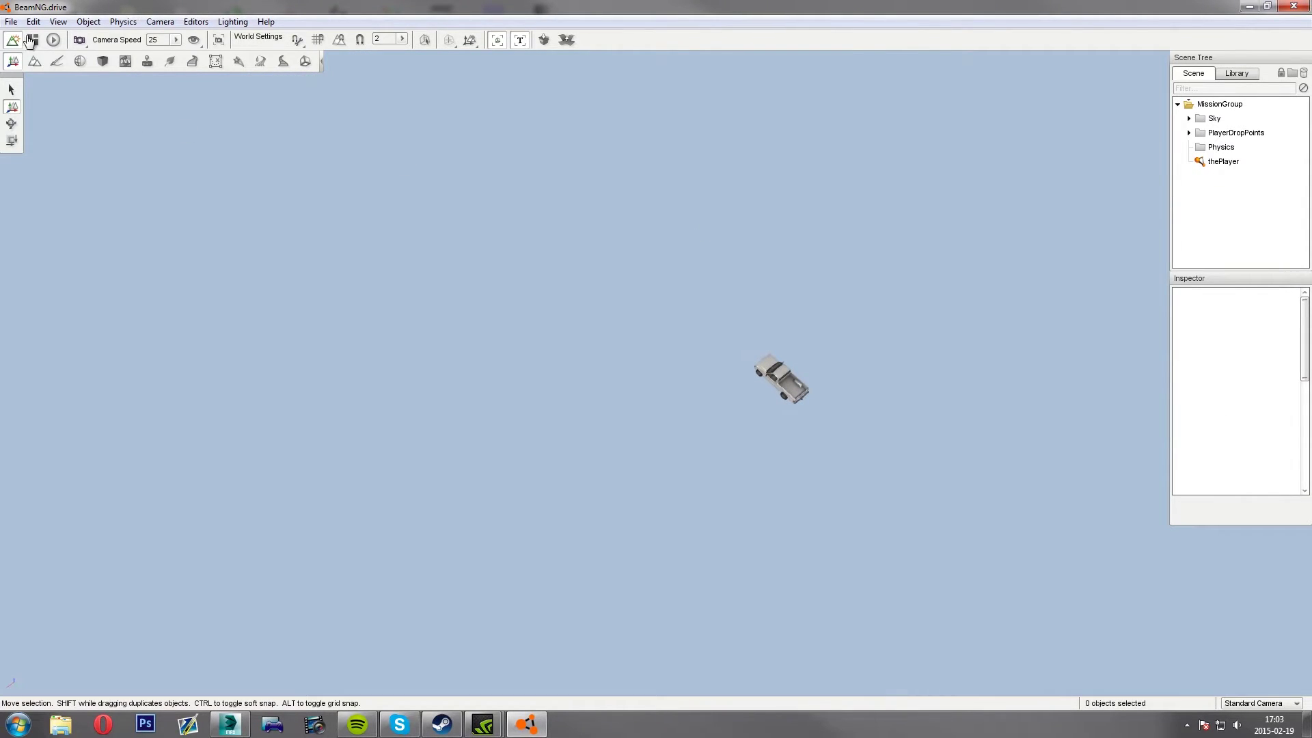
# Step: Create a blank flat terrain named Tutterrain with the Grid material
pyautogui.click(11, 21)
pyautogui.click(55, 139)
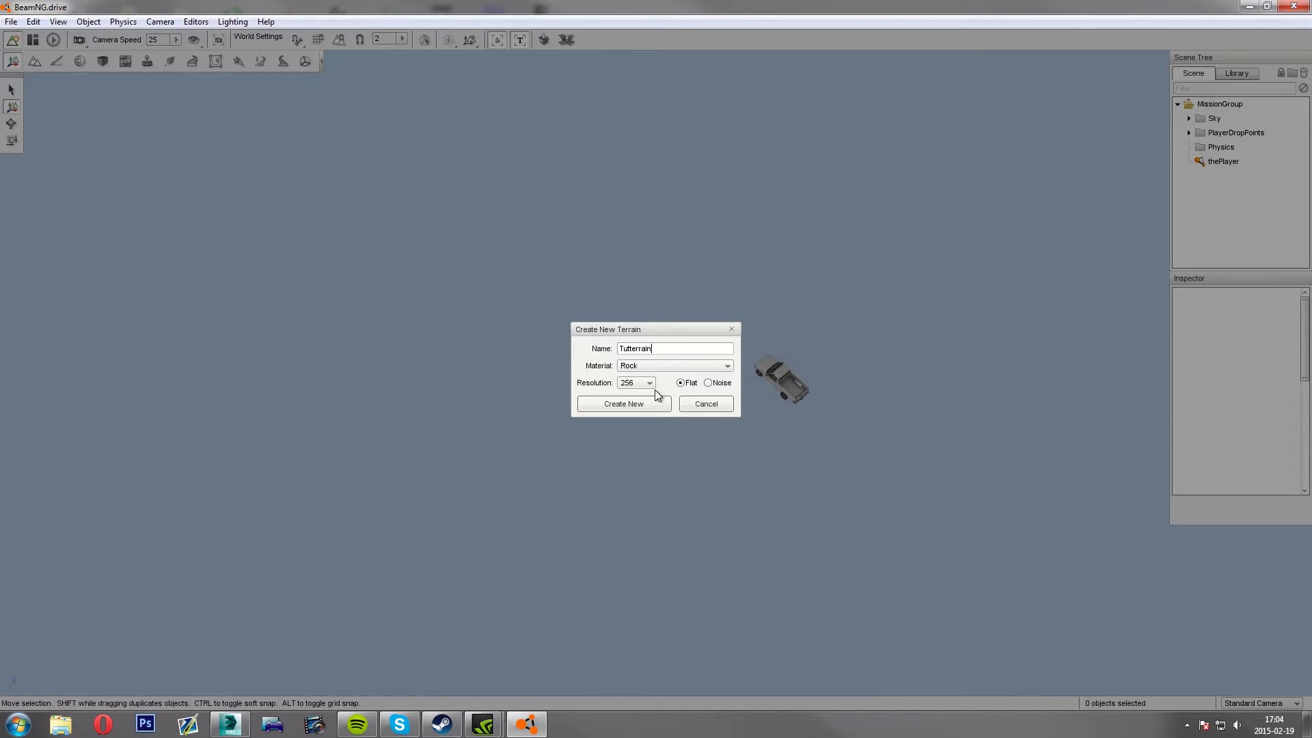
pyautogui.click(646, 367)
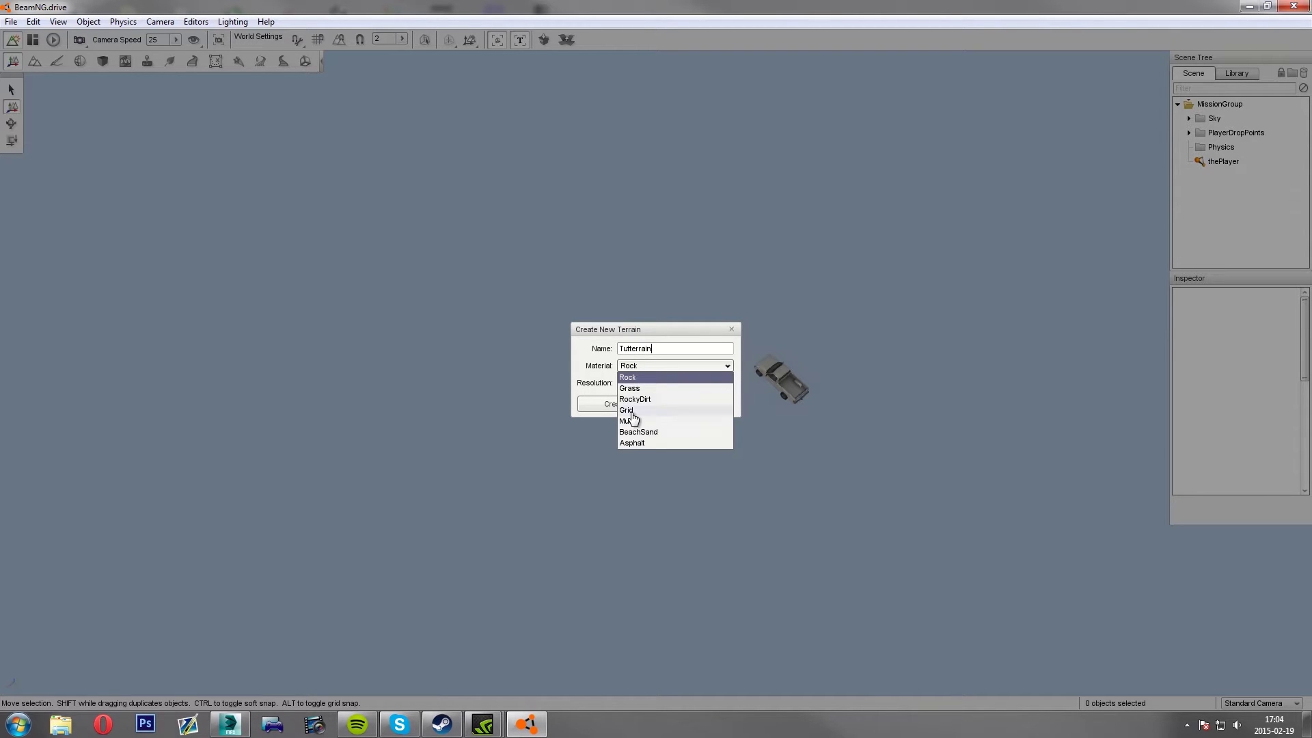
pyautogui.click(632, 417)
pyautogui.click(636, 383)
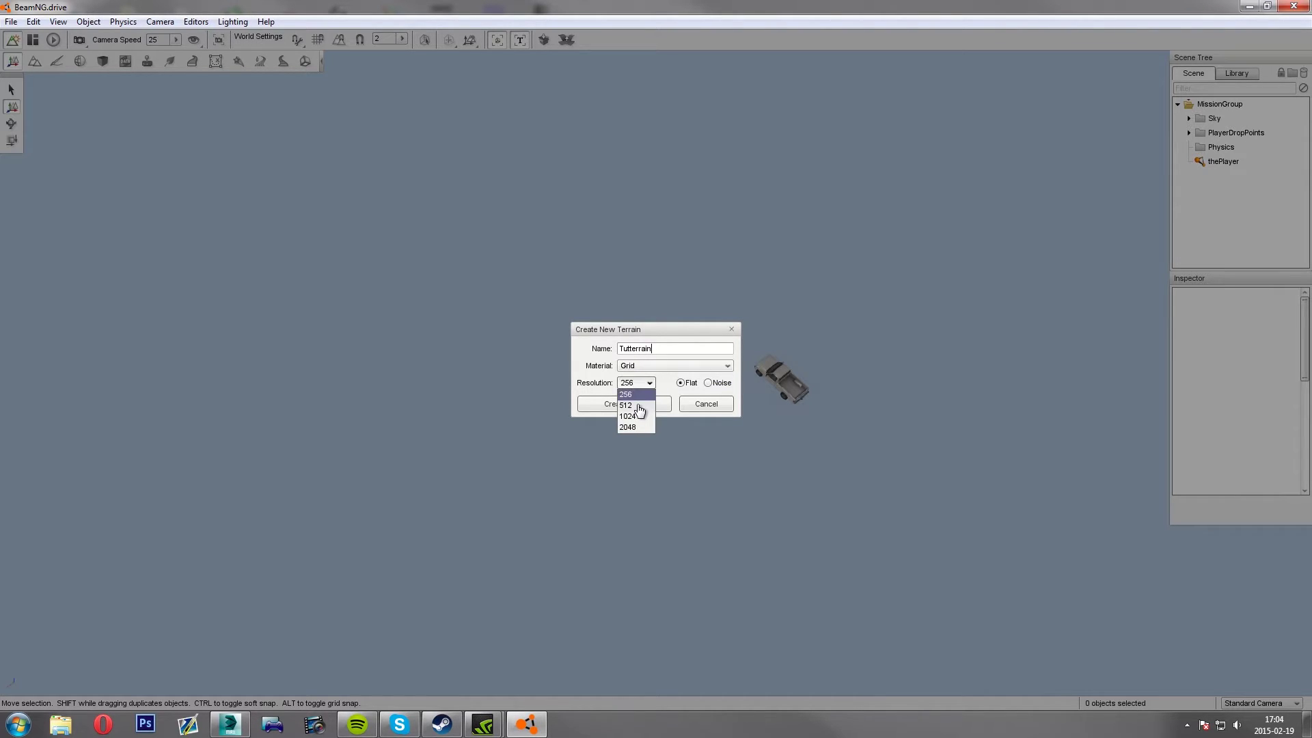
pyautogui.click(639, 406)
pyautogui.click(637, 383)
pyautogui.click(635, 395)
pyautogui.click(637, 385)
pyautogui.click(604, 408)
pyautogui.click(604, 408)
# Step: Try shifting the Tutterrain terrain sideways along its red axis, and undo that move
pyautogui.moveTo(605, 408); pyautogui.dragTo(714, 315, button='right')
pyautogui.press('w')
pyautogui.press('s')
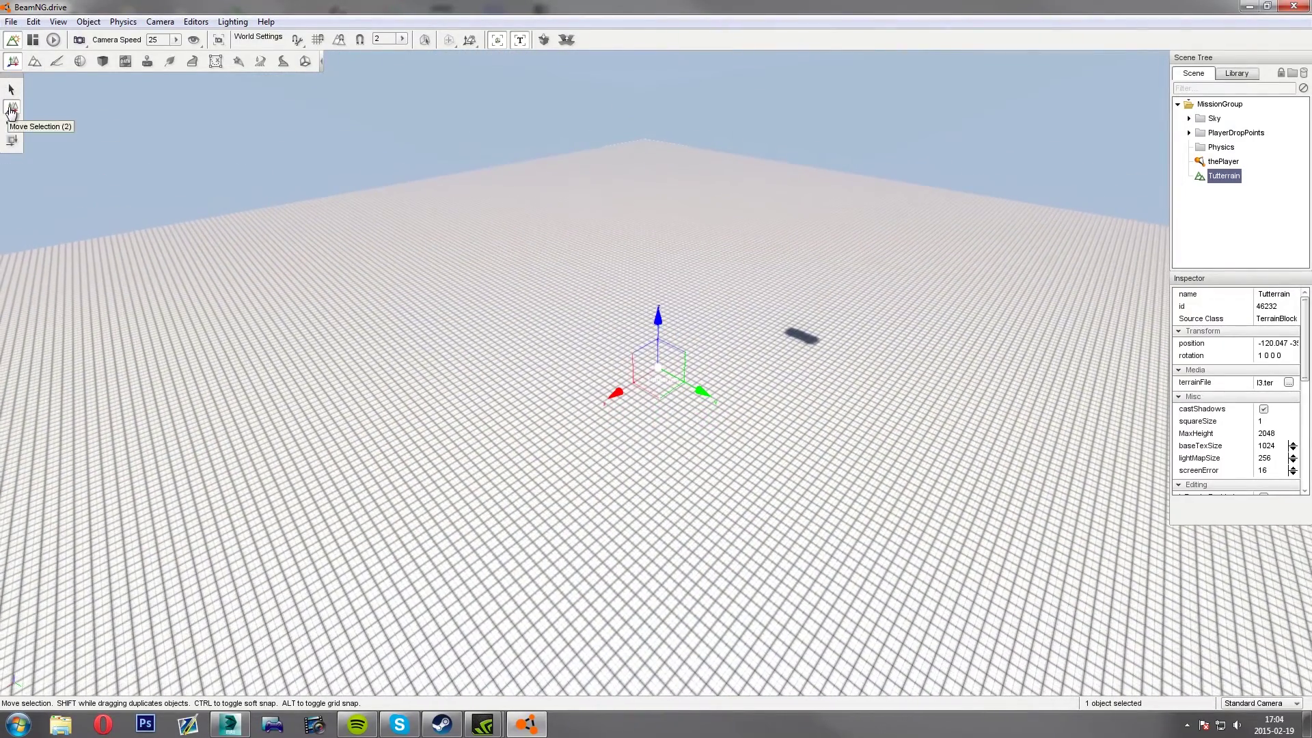
pyautogui.press('s')
pyautogui.moveTo(663, 374); pyautogui.dragTo(680, 356, button='right')
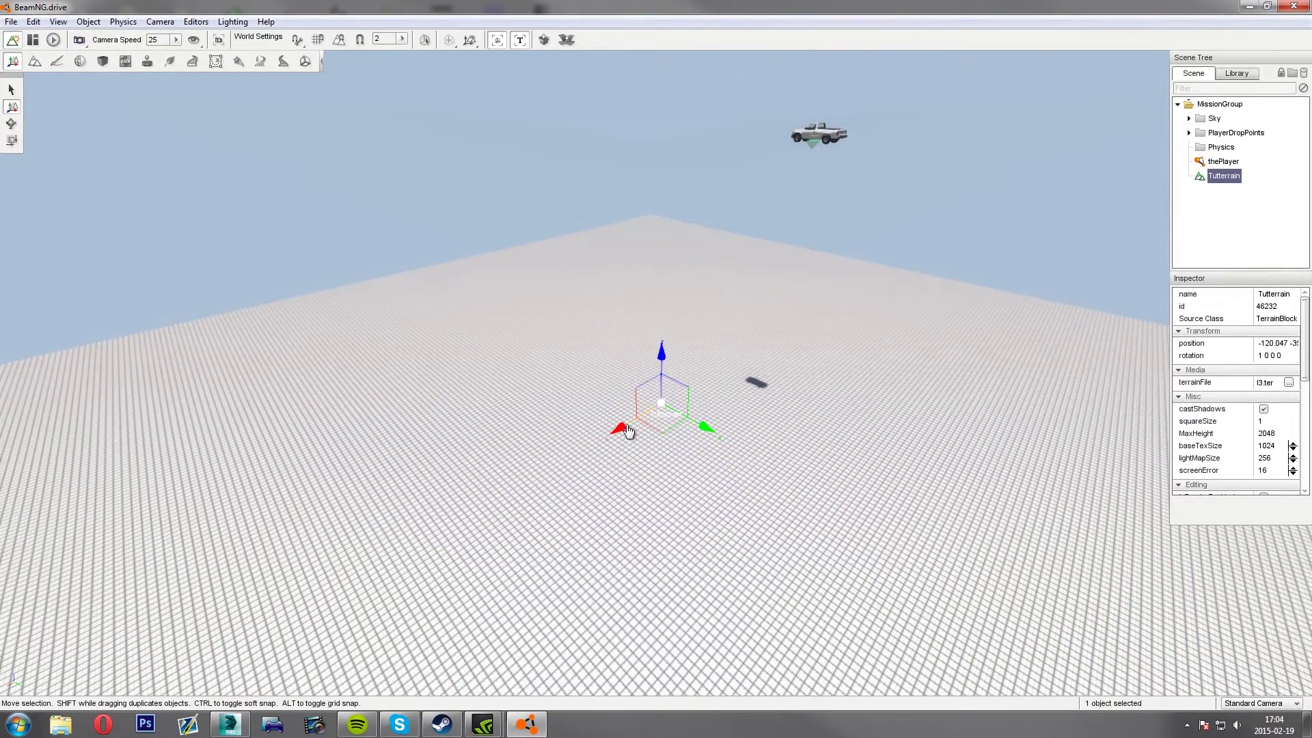
pyautogui.moveTo(702, 435); pyautogui.dragTo(547, 384, button='right')
pyautogui.press('d')
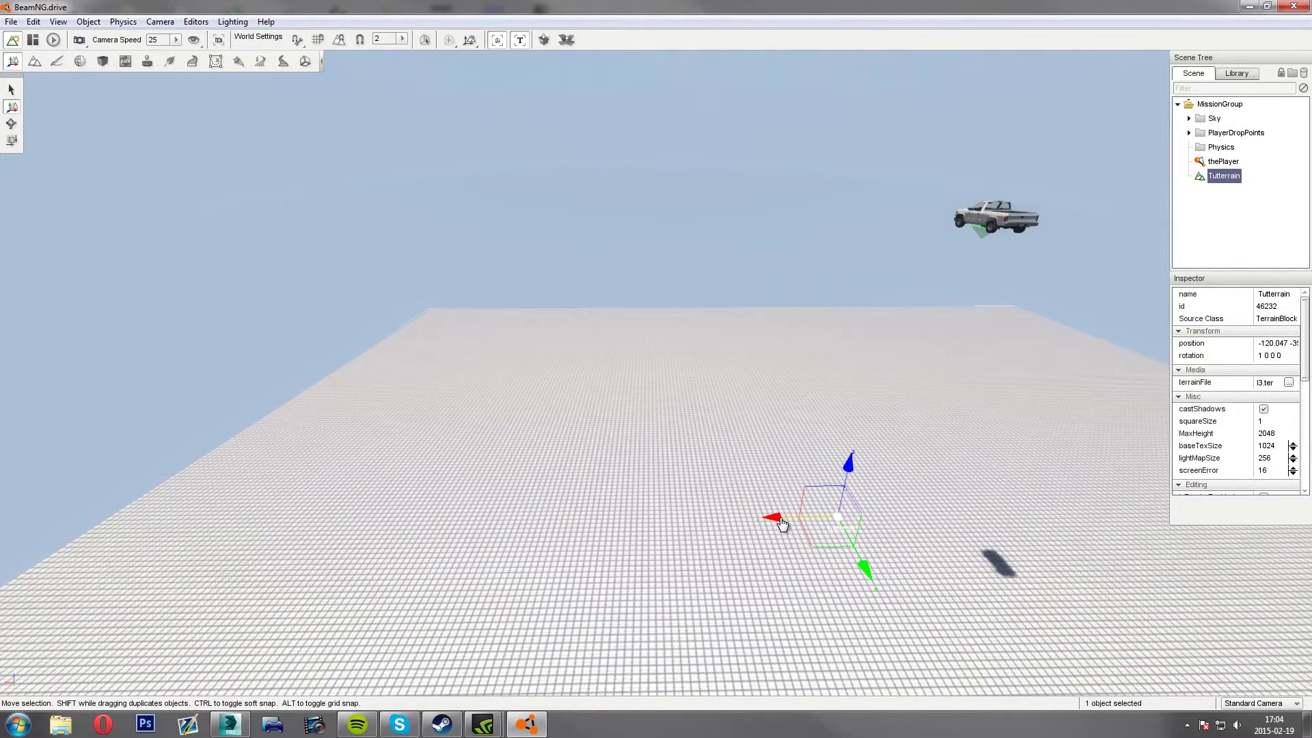
pyautogui.moveTo(781, 523)
pyautogui.mouseDown()
pyautogui.moveTo(864, 524)
pyautogui.moveTo(741, 527)
pyautogui.moveTo(792, 531)
pyautogui.mouseUp()
pyautogui.hotkey('ctrl', 'z')
# Step: Raise the Tutterrain terrain along its vertical axis up to the wheels of the pickup truck
pyautogui.moveTo(838, 531); pyautogui.dragTo(725, 501, button='right')
pyautogui.press('a')
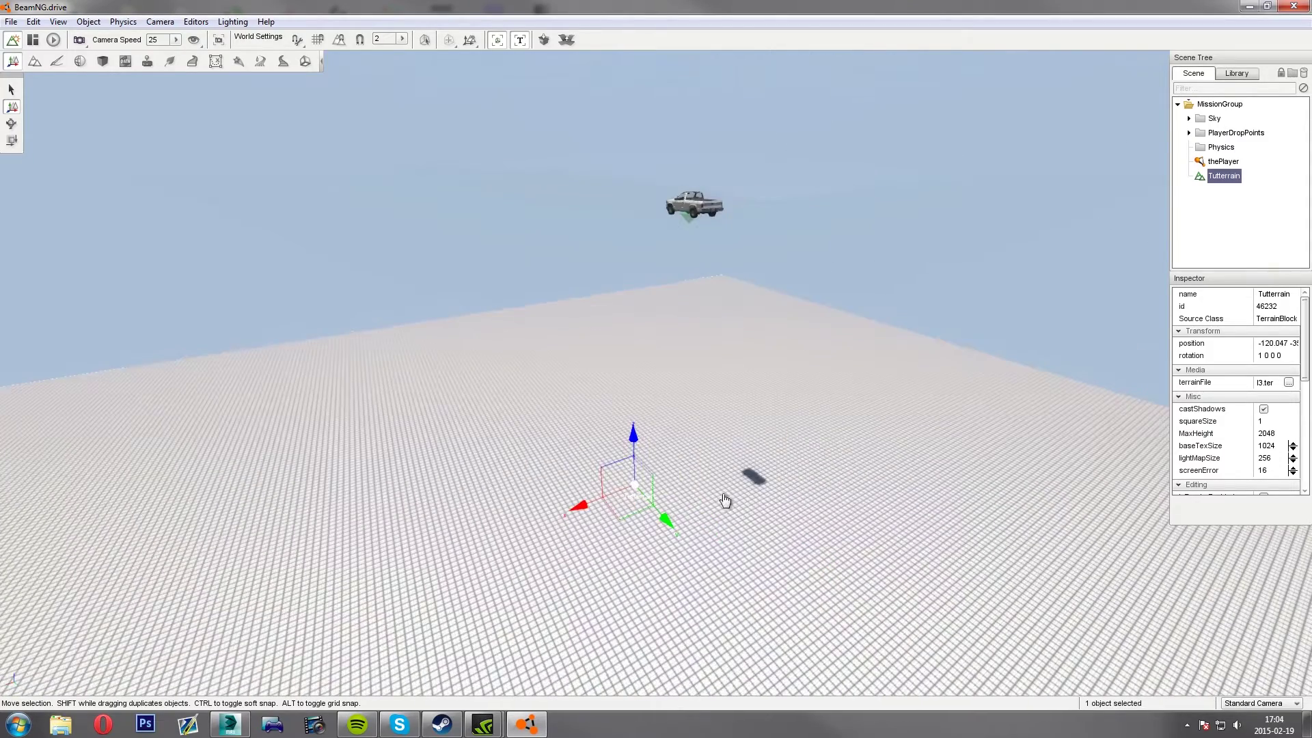
pyautogui.moveTo(633, 458); pyautogui.dragTo(631, 391)
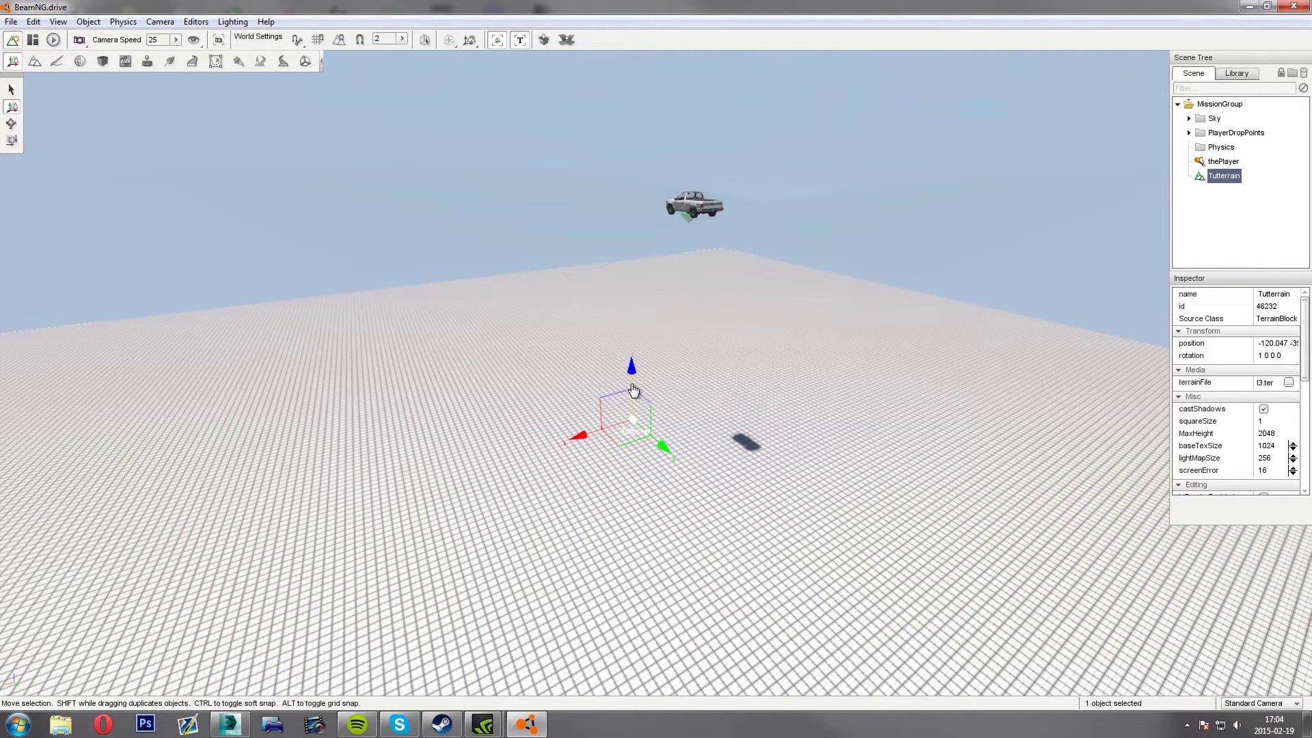
pyautogui.moveTo(633, 390); pyautogui.dragTo(609, 141)
# Step: Examine the raised terrain around the pickup truck by flying the camera closer, farther and sideways
pyautogui.press('w')
pyautogui.moveTo(610, 141); pyautogui.dragTo(629, 214, button='right')
pyautogui.press('s')
pyautogui.press('w')
pyautogui.press('s')
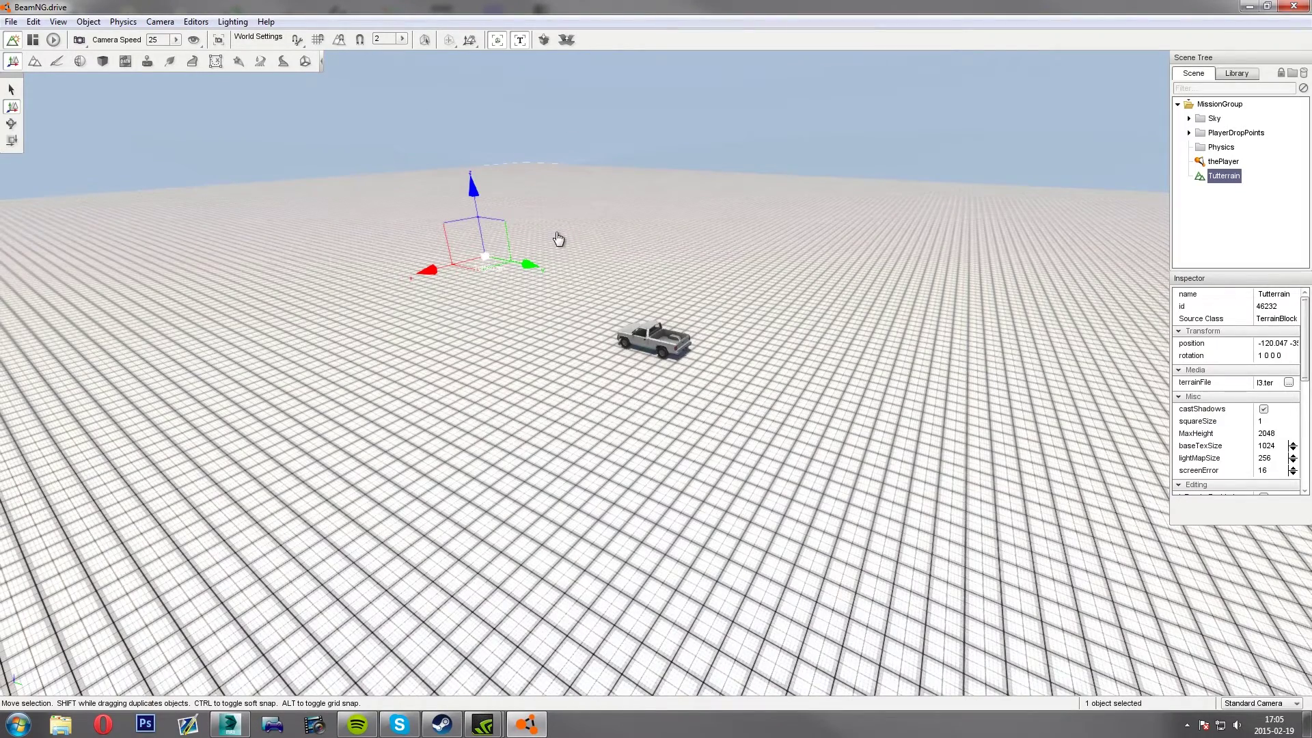
pyautogui.press('a')
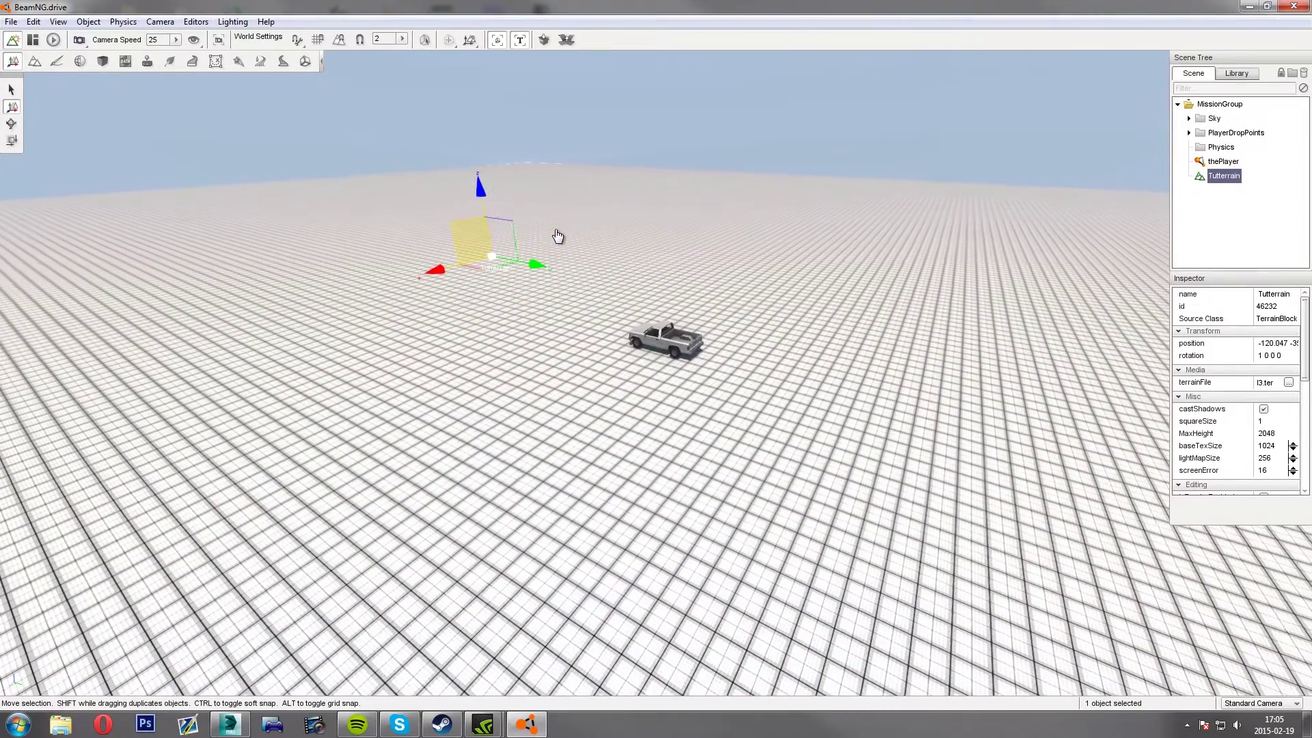
pyautogui.press('s')
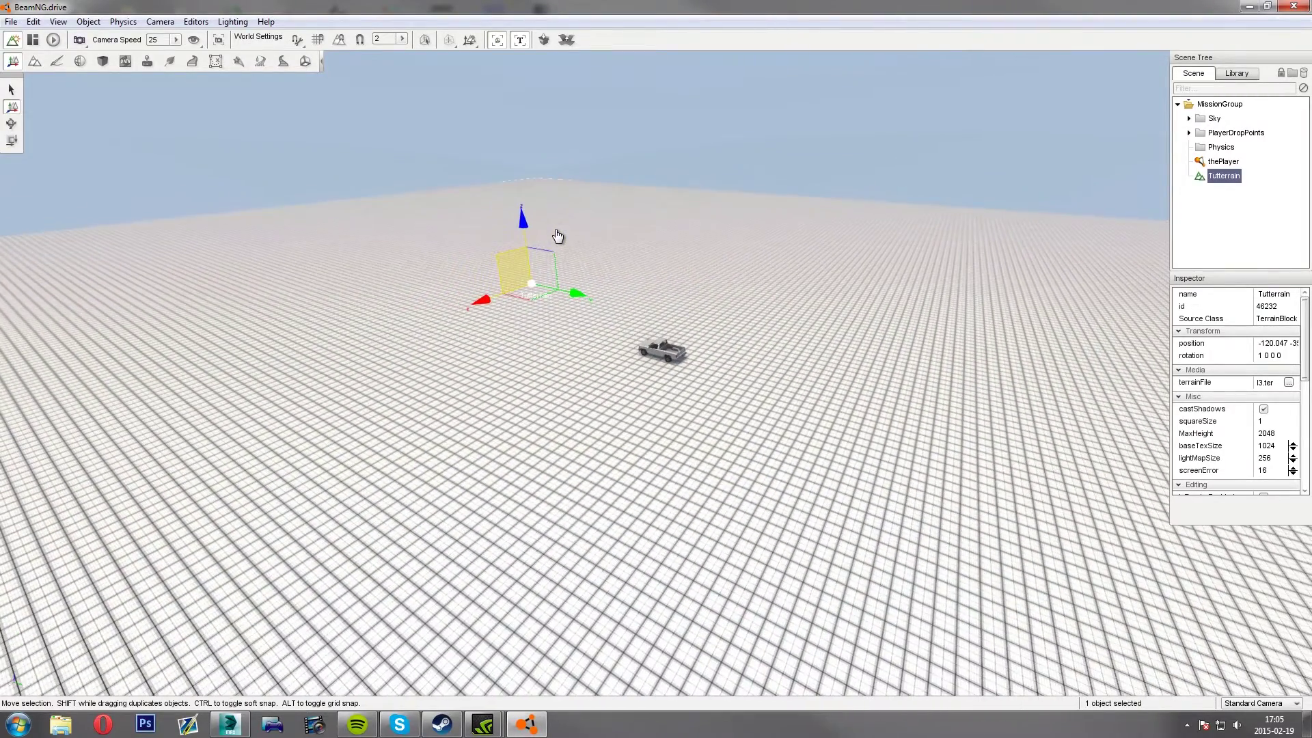
pyautogui.press('w')
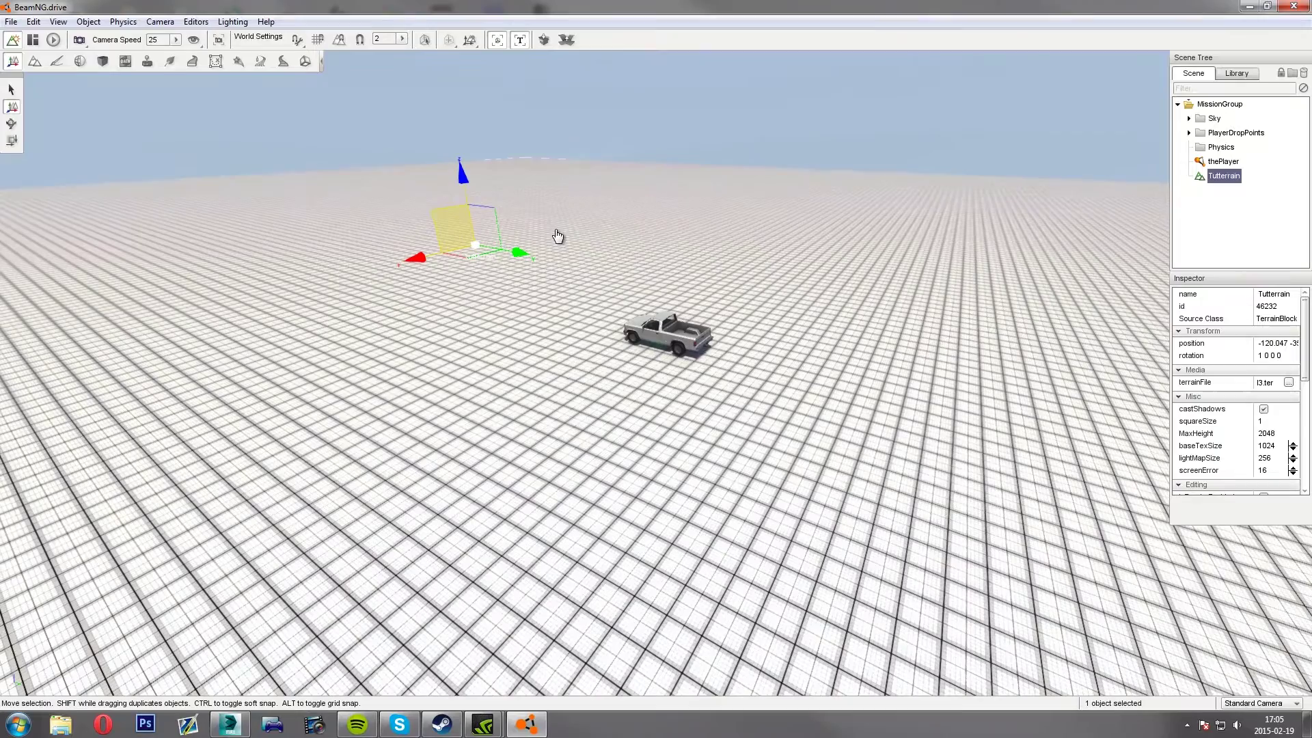
pyautogui.press('s')
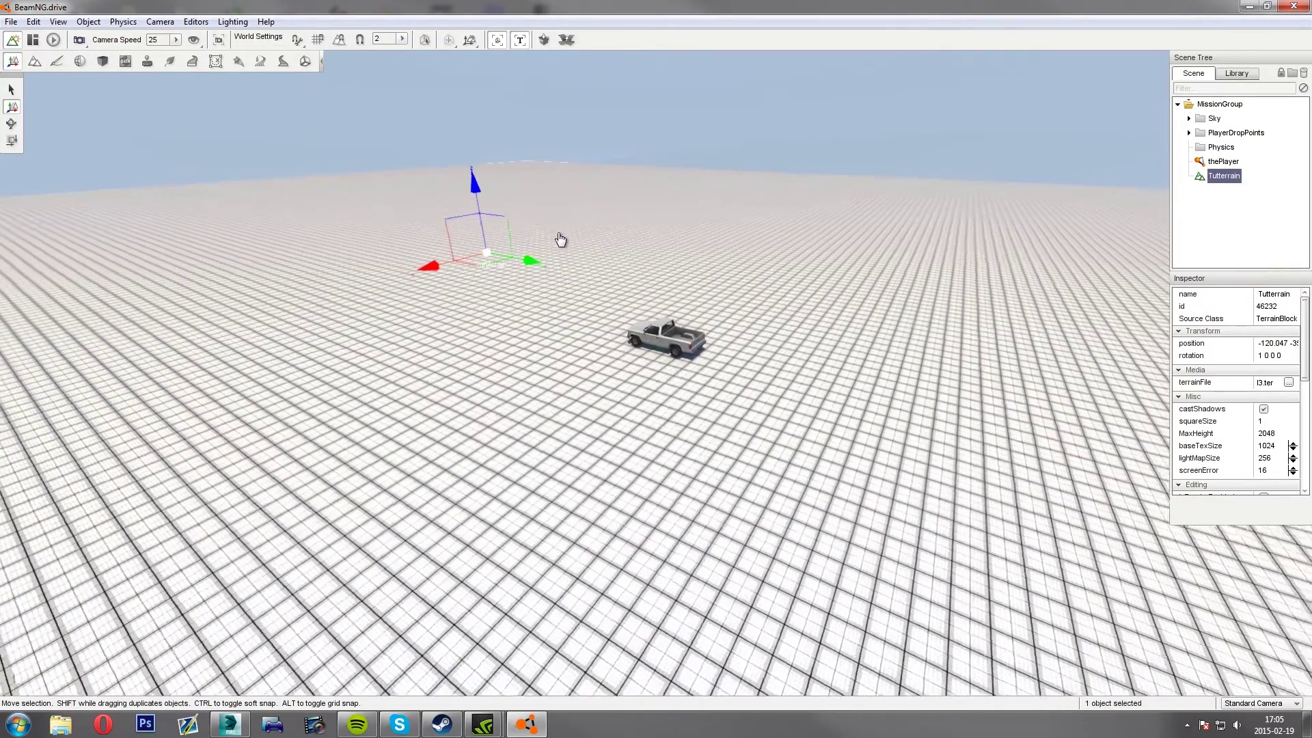
pyautogui.press('w')
pyautogui.press('s')
pyautogui.press('s')
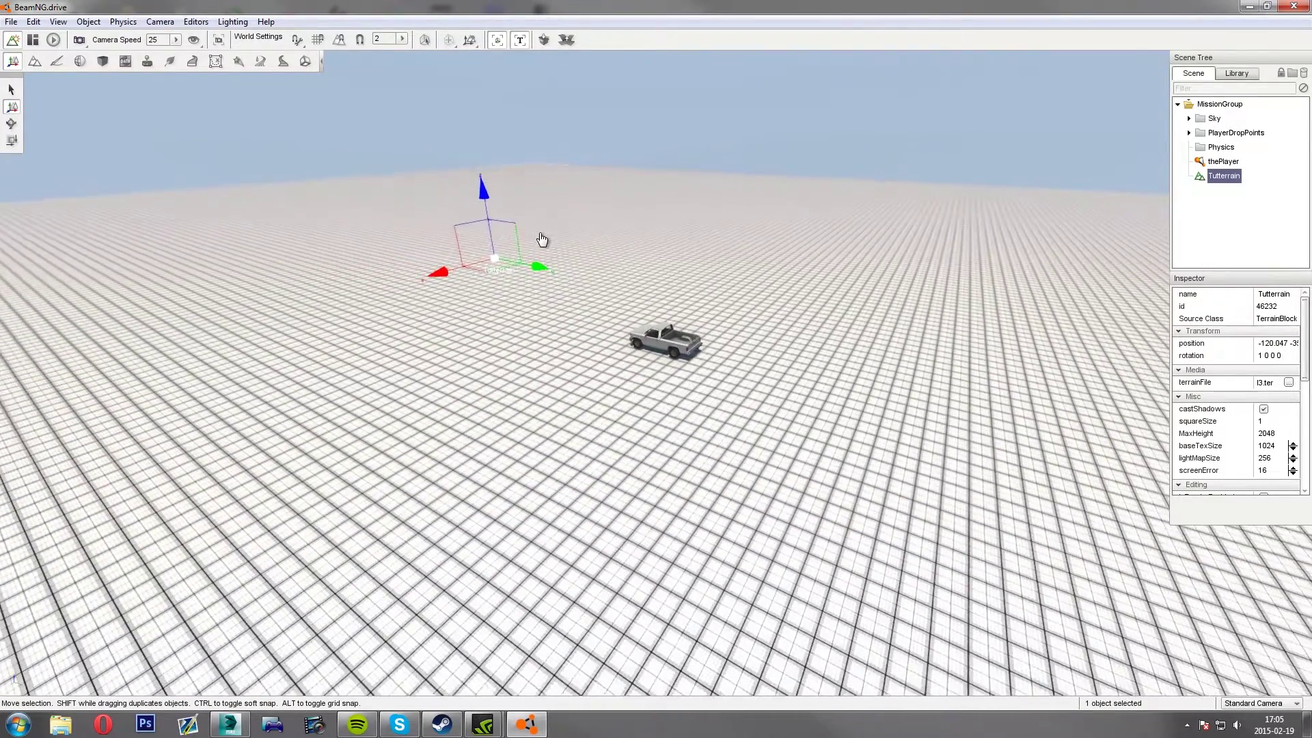
pyautogui.press('w')
pyautogui.moveTo(585, 372); pyautogui.dragTo(666, 392, button='middle')
pyautogui.moveTo(573, 261); pyautogui.dragTo(578, 275, button='middle')
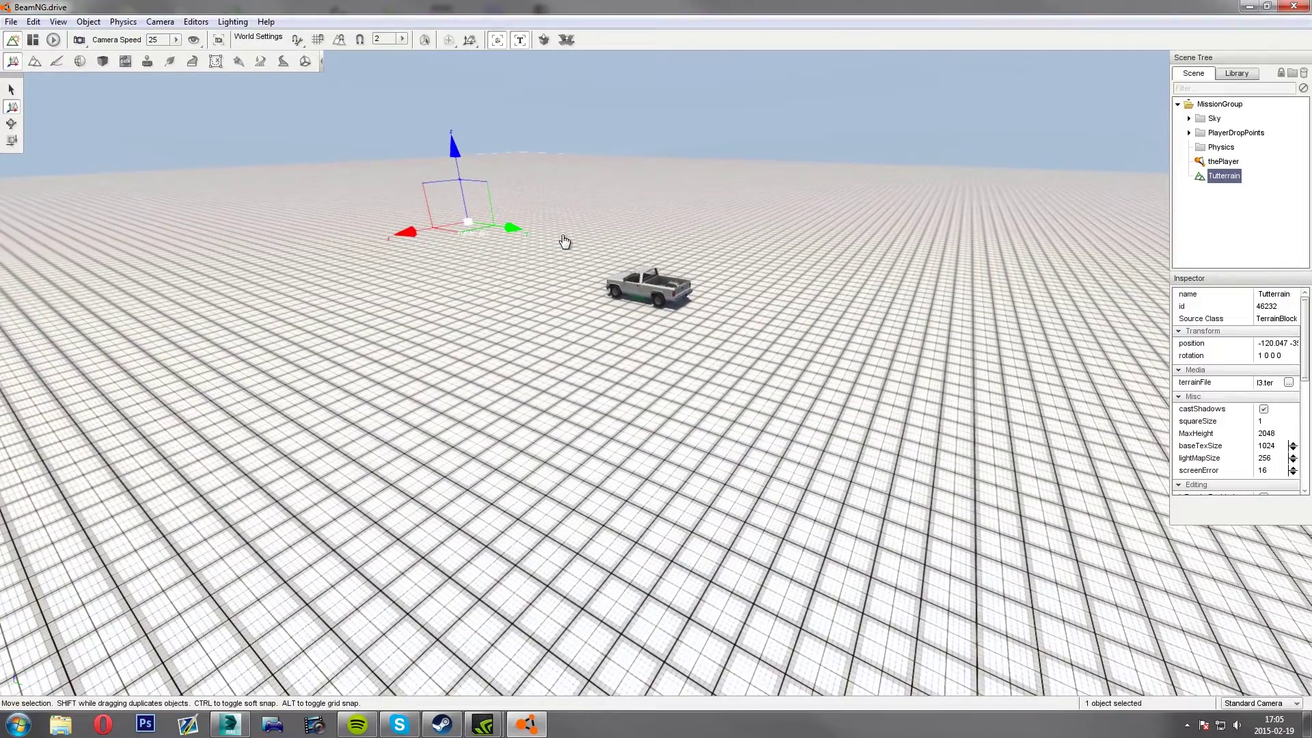
pyautogui.moveTo(564, 242)
pyautogui.mouseDown(button='right')
pyautogui.moveTo(499, 171)
pyautogui.moveTo(441, 181)
pyautogui.moveTo(489, 256)
pyautogui.moveTo(547, 287)
pyautogui.moveTo(506, 259)
pyautogui.moveTo(565, 245)
pyautogui.mouseUp(button='right')
pyautogui.press('d')
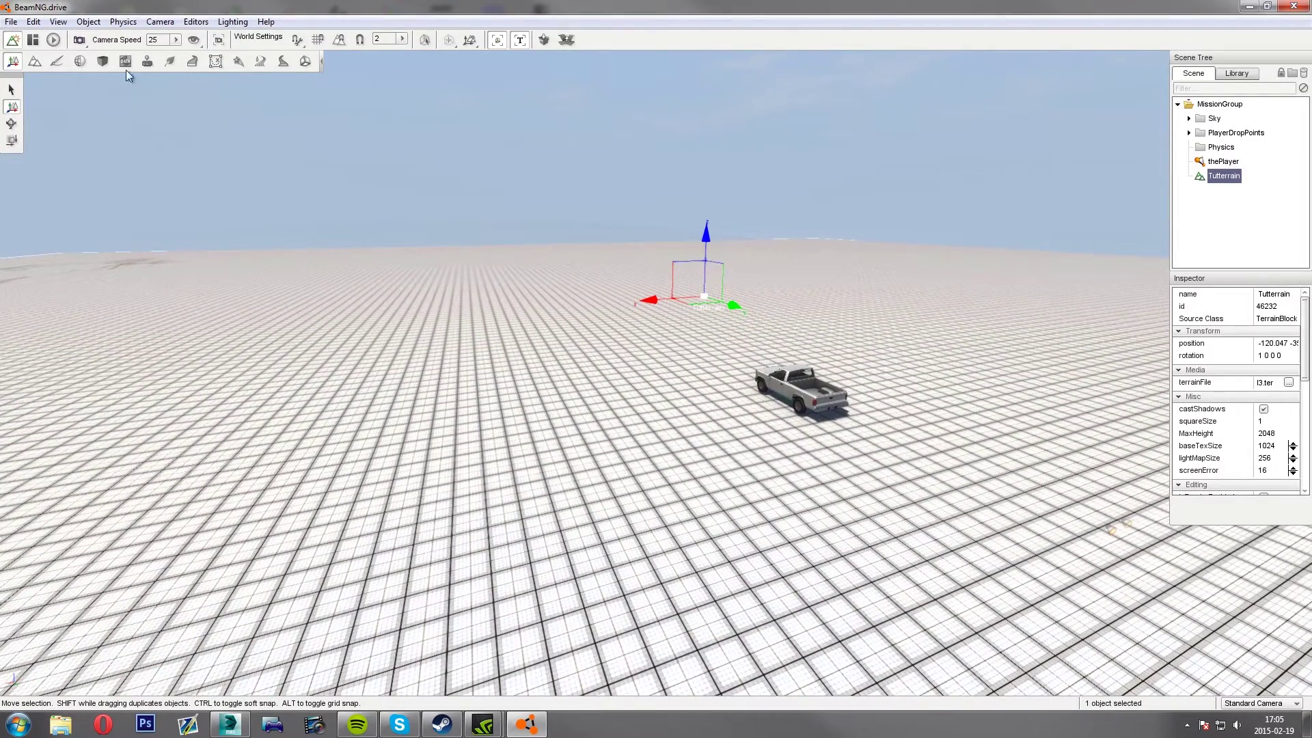
pyautogui.press('w')
pyautogui.moveTo(430, 231); pyautogui.dragTo(441, 208, button='right')
pyautogui.press('s')
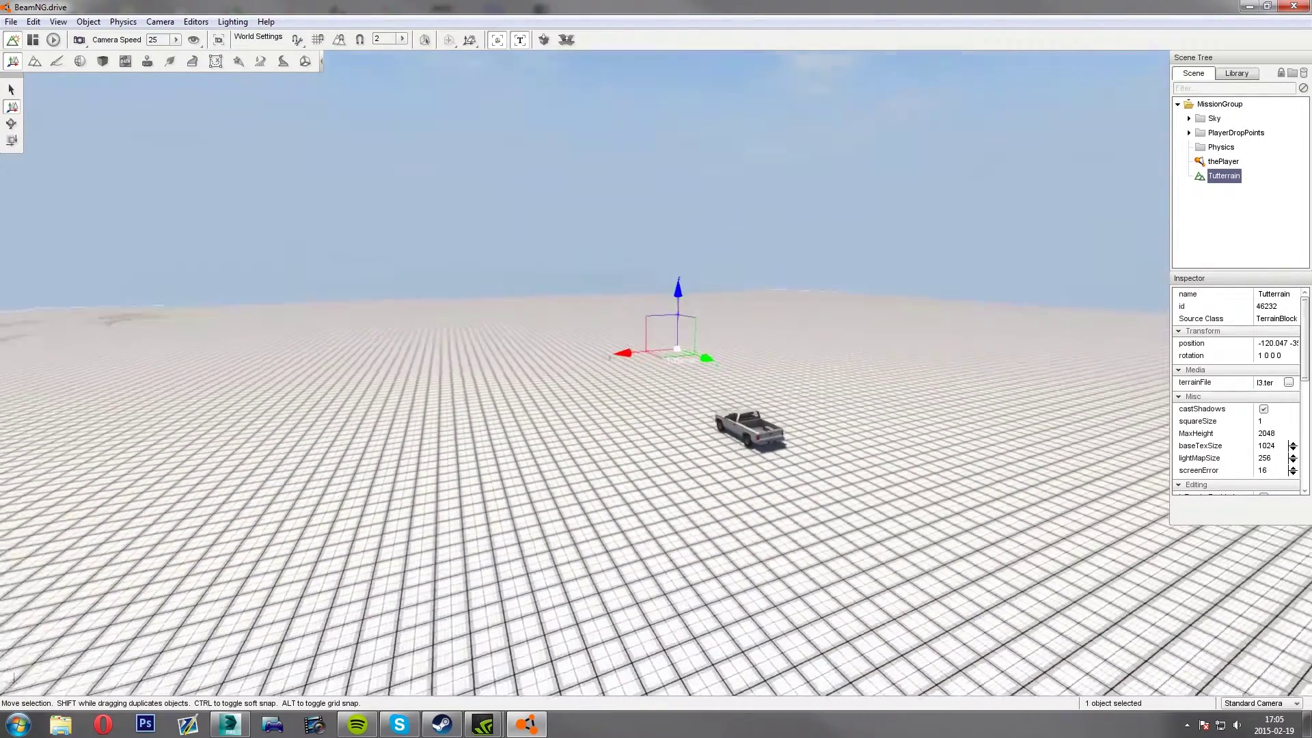
pyautogui.press('w')
# Step: Set the camera speed to about 138 and test it by flying around the truck
pyautogui.click(154, 41)
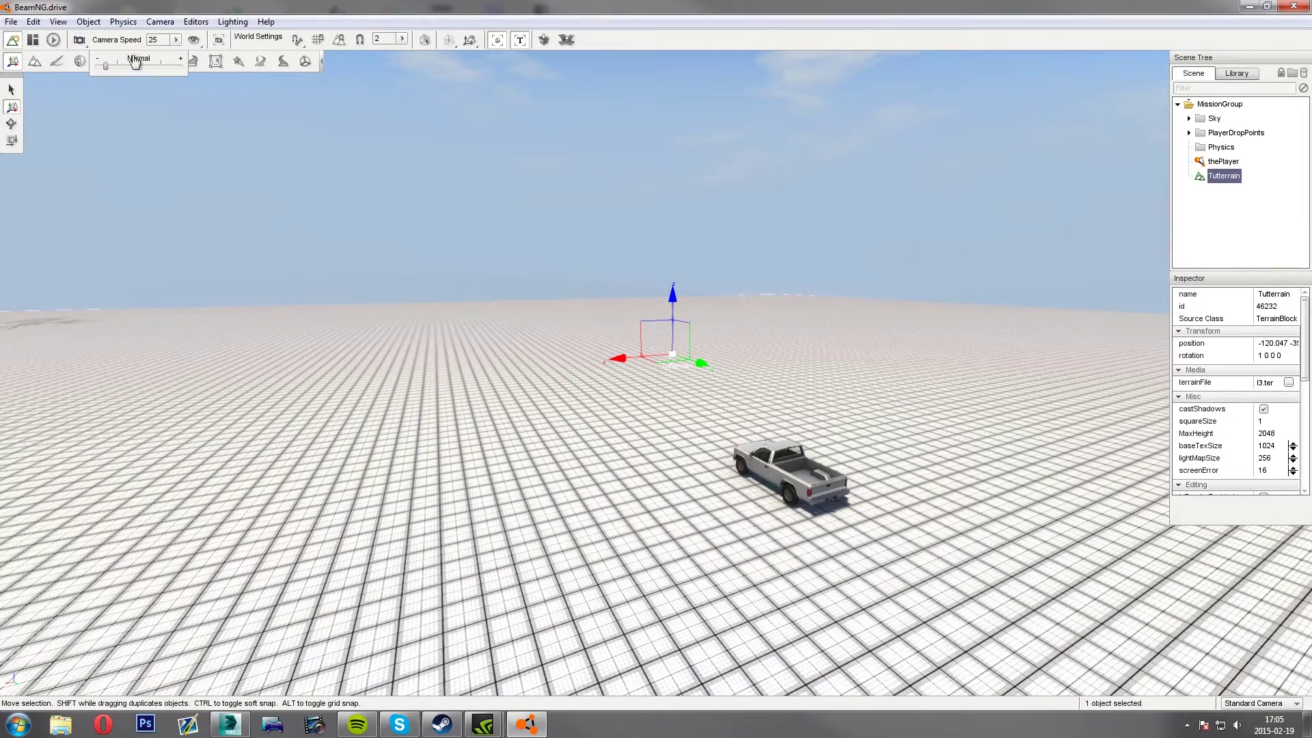
pyautogui.click(155, 67)
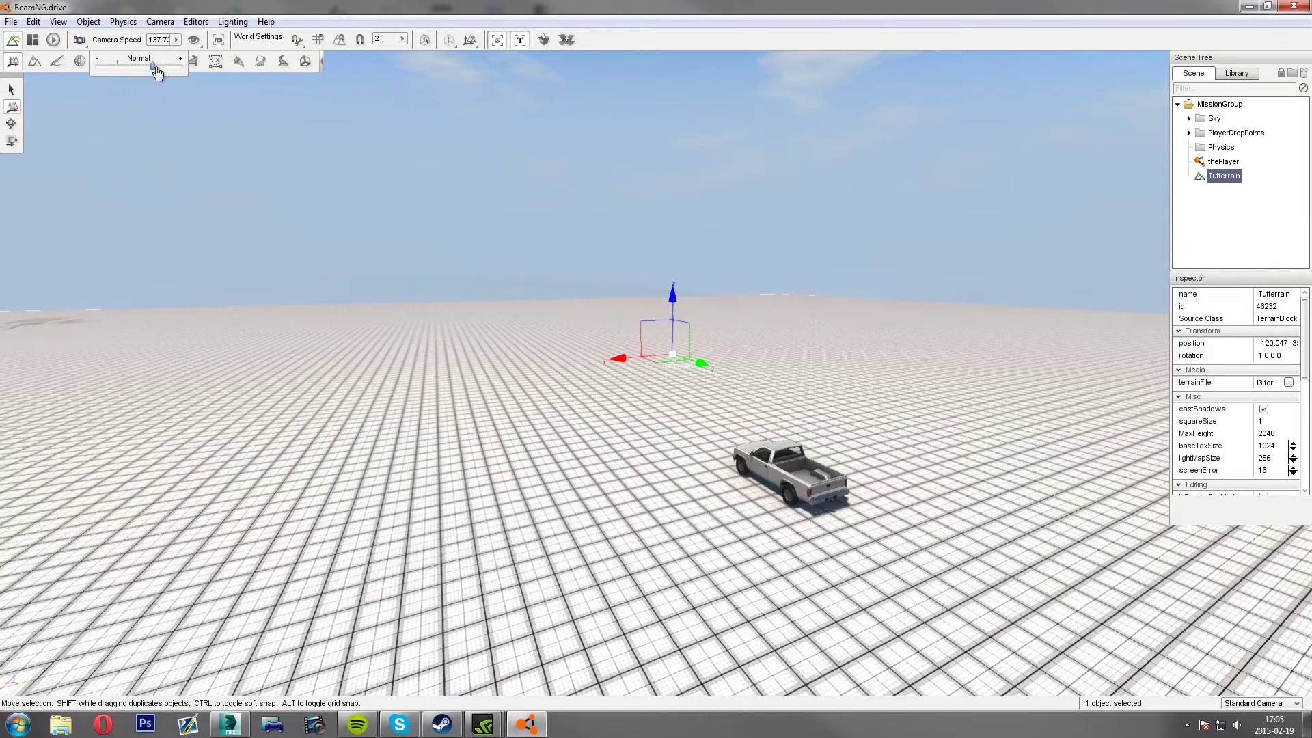
pyautogui.click(431, 292)
pyautogui.press('s')
pyautogui.moveTo(425, 290)
pyautogui.mouseDown(button='right')
pyautogui.moveTo(389, 283)
pyautogui.moveTo(404, 277)
pyautogui.moveTo(414, 294)
pyautogui.moveTo(434, 278)
pyautogui.moveTo(420, 311)
pyautogui.mouseUp(button='right')
pyautogui.press('w')
pyautogui.press('s')
pyautogui.press('w')
pyautogui.press('w')
pyautogui.press('s')
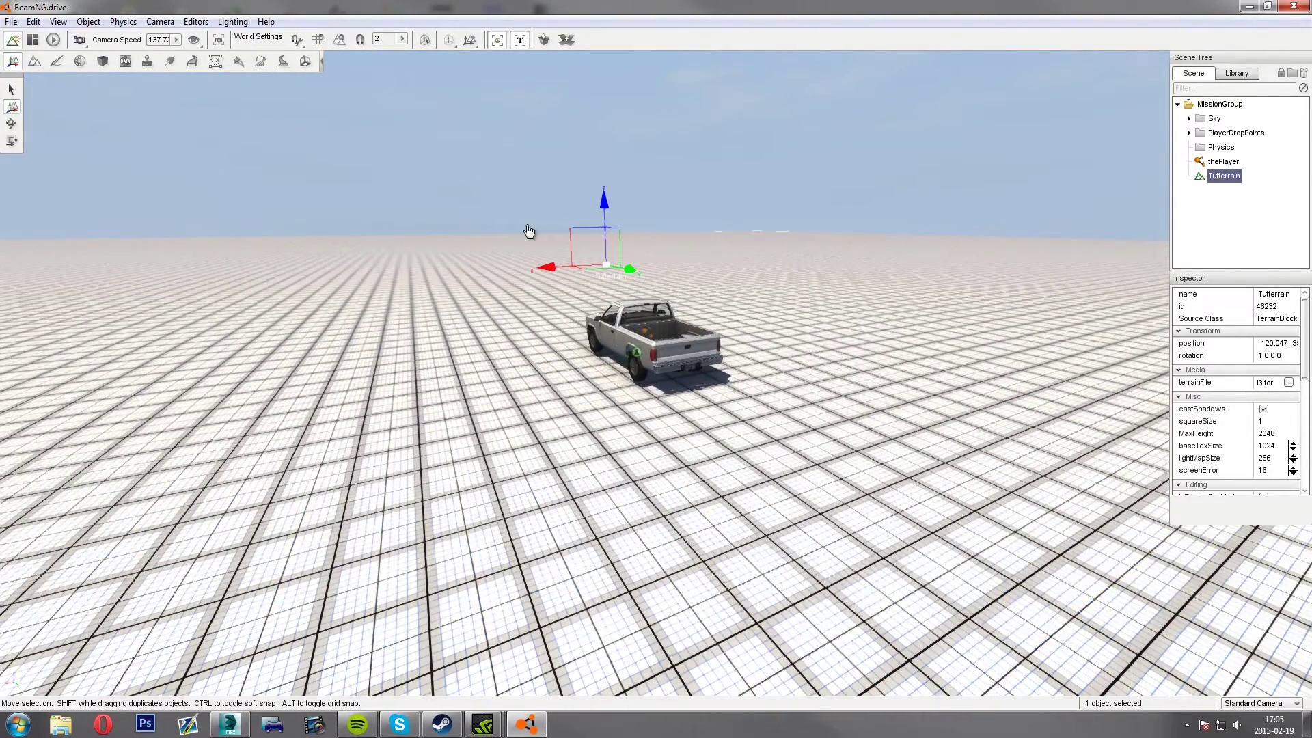
pyautogui.moveTo(595, 324); pyautogui.dragTo(586, 268, button='right')
pyautogui.press('w')
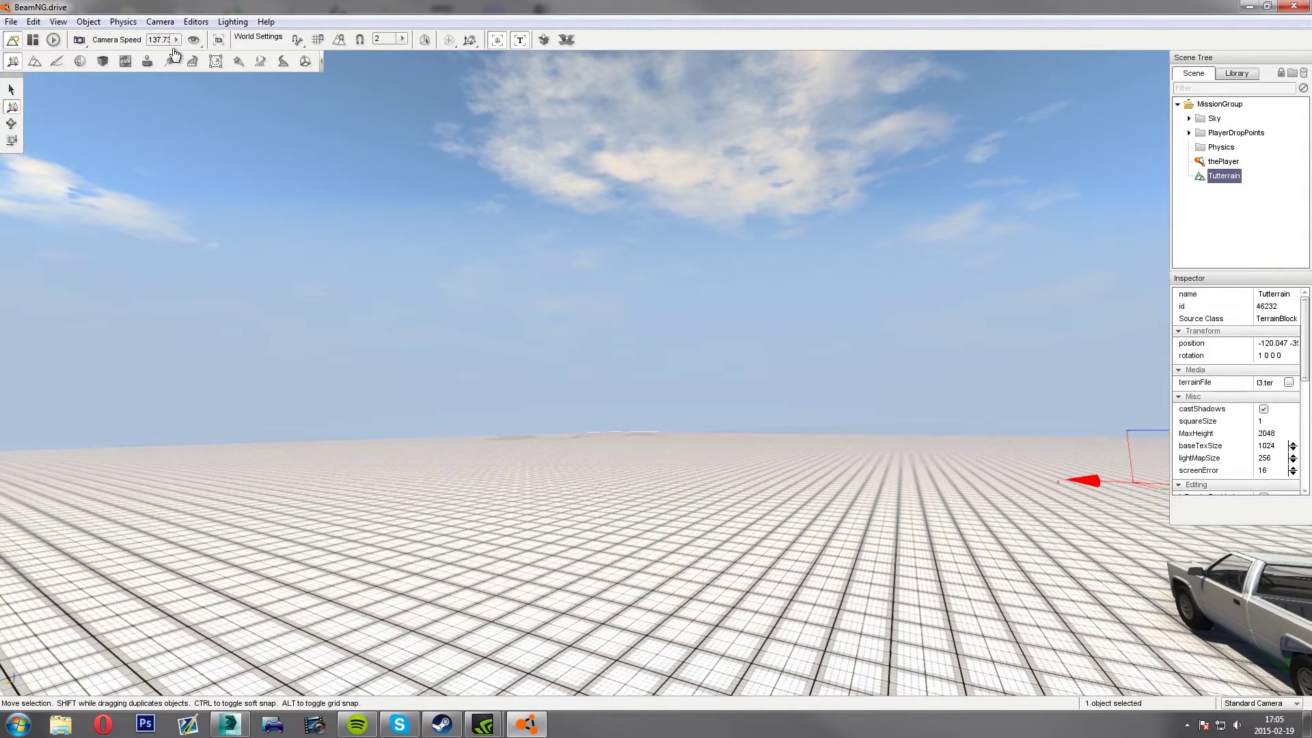
# Step: Reduce the camera speed to about 20 and test it by flying forward over the terrain
pyautogui.click(175, 41)
pyautogui.moveTo(154, 67); pyautogui.dragTo(106, 66)
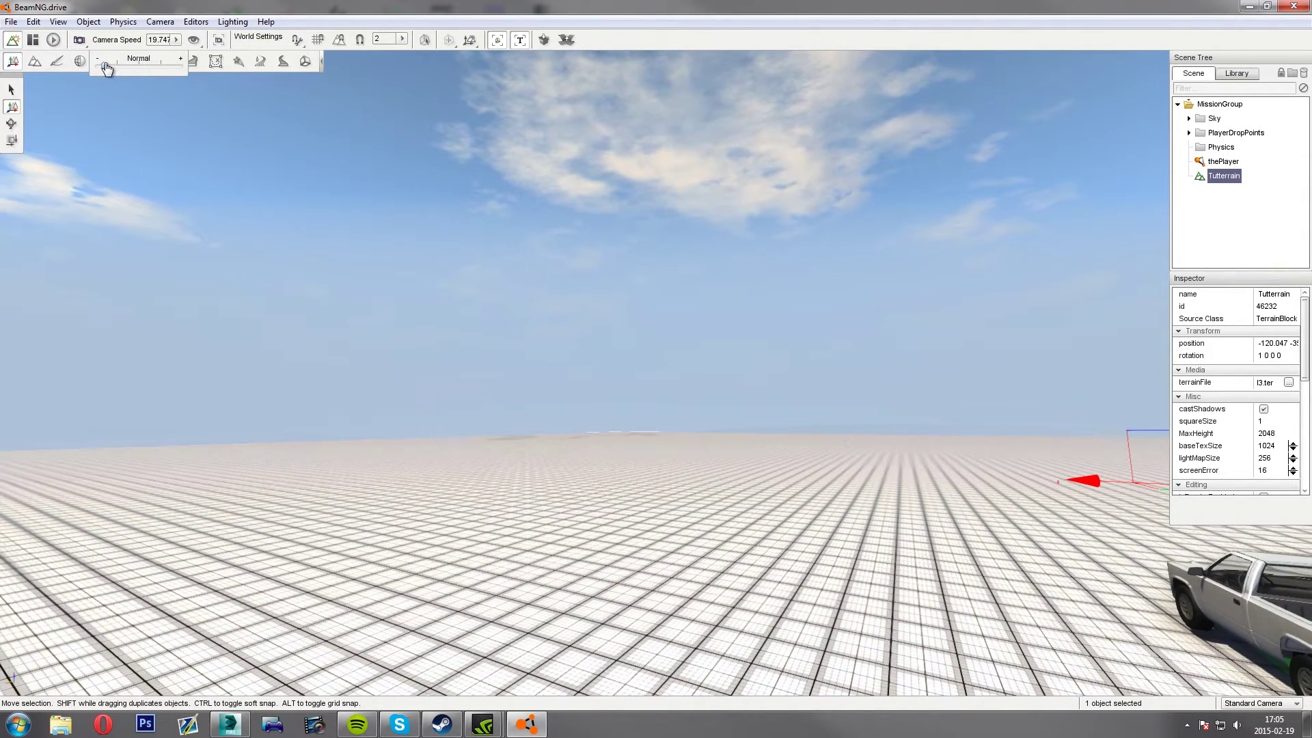
pyautogui.click(502, 306)
pyautogui.press('w')
pyautogui.moveTo(502, 306)
pyautogui.mouseDown(button='right')
pyautogui.moveTo(487, 299)
pyautogui.moveTo(496, 317)
pyautogui.mouseUp(button='right')
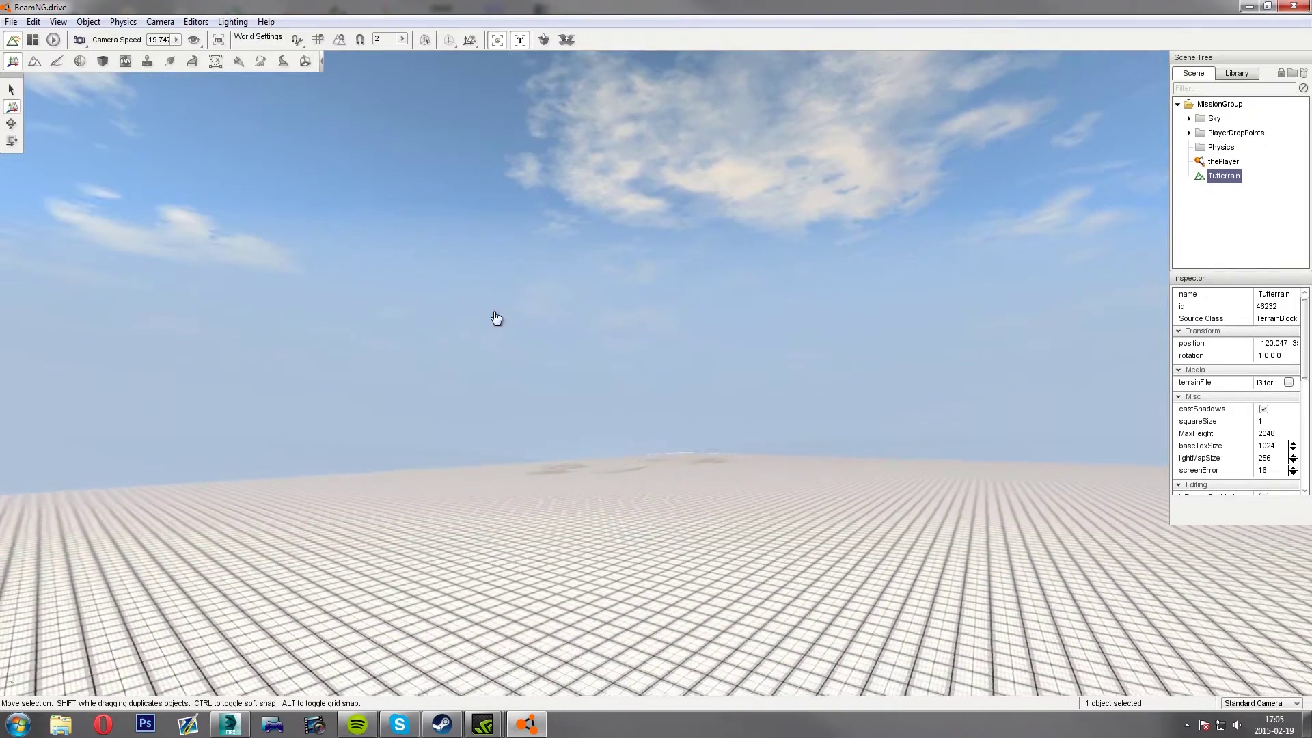
# Step: Set the camera speed to about 180 and fly across the terrain to view its far corner
pyautogui.click(176, 41)
pyautogui.click(169, 66)
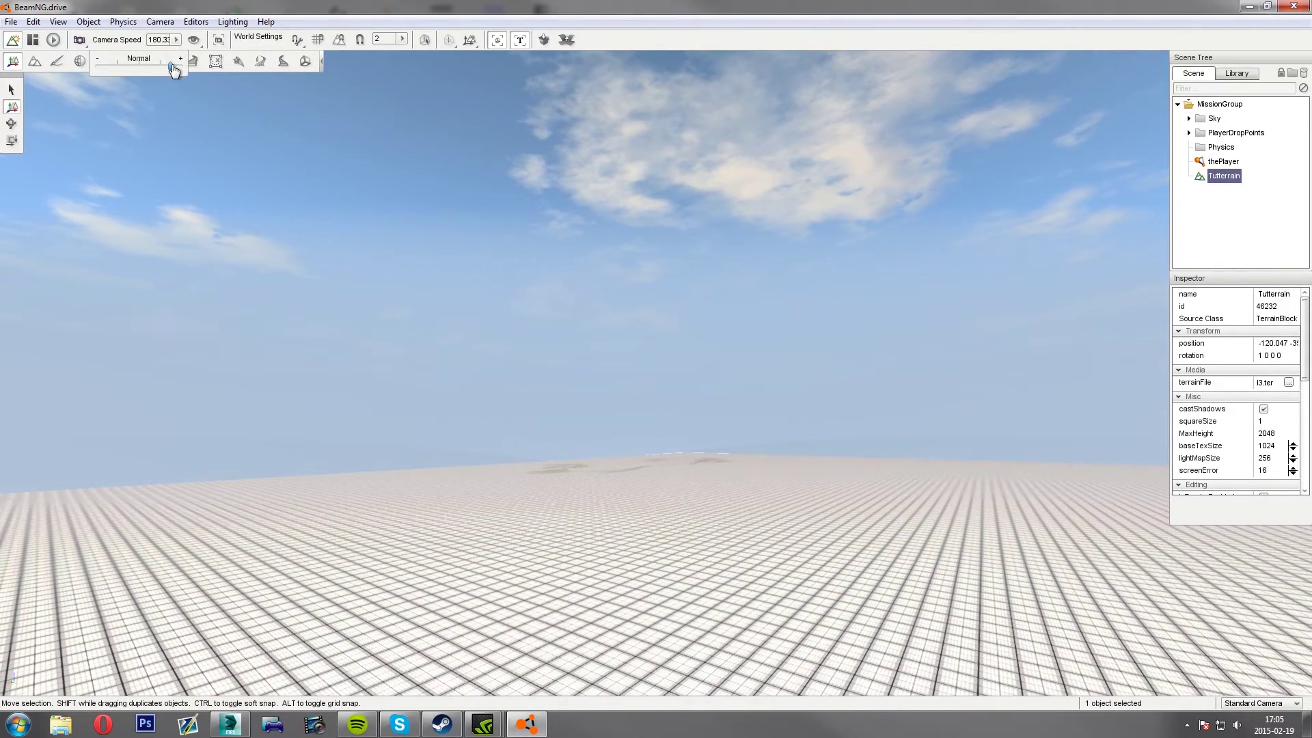
pyautogui.click(685, 391)
pyautogui.press('w')
pyautogui.moveTo(686, 390); pyautogui.dragTo(636, 403, button='right')
pyautogui.press('s')
pyautogui.press('w')
pyautogui.moveTo(321, 236); pyautogui.dragTo(171, 253, button='right')
pyautogui.press('w')
pyautogui.press('s')
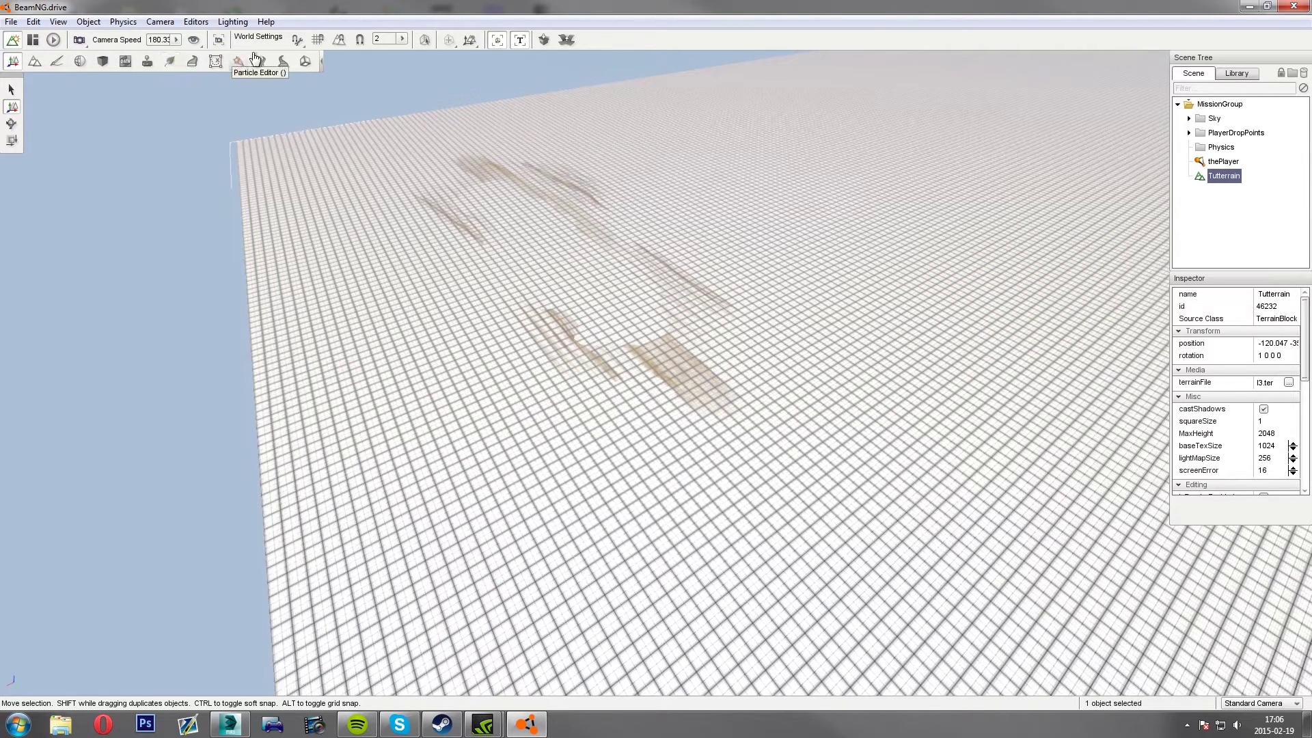
# Step: Look over the Terrain Editor, the Terrain Painter and the Material Editor in turn
pyautogui.click(35, 65)
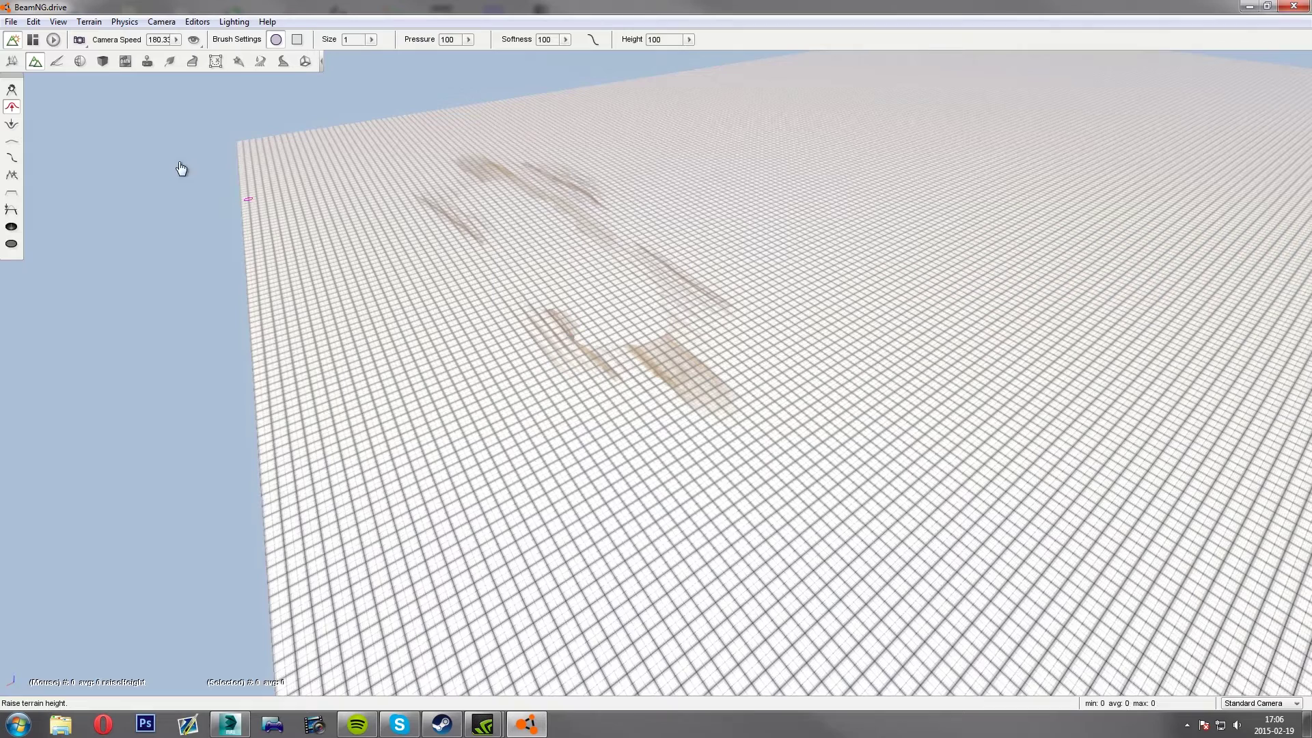
pyautogui.click(57, 63)
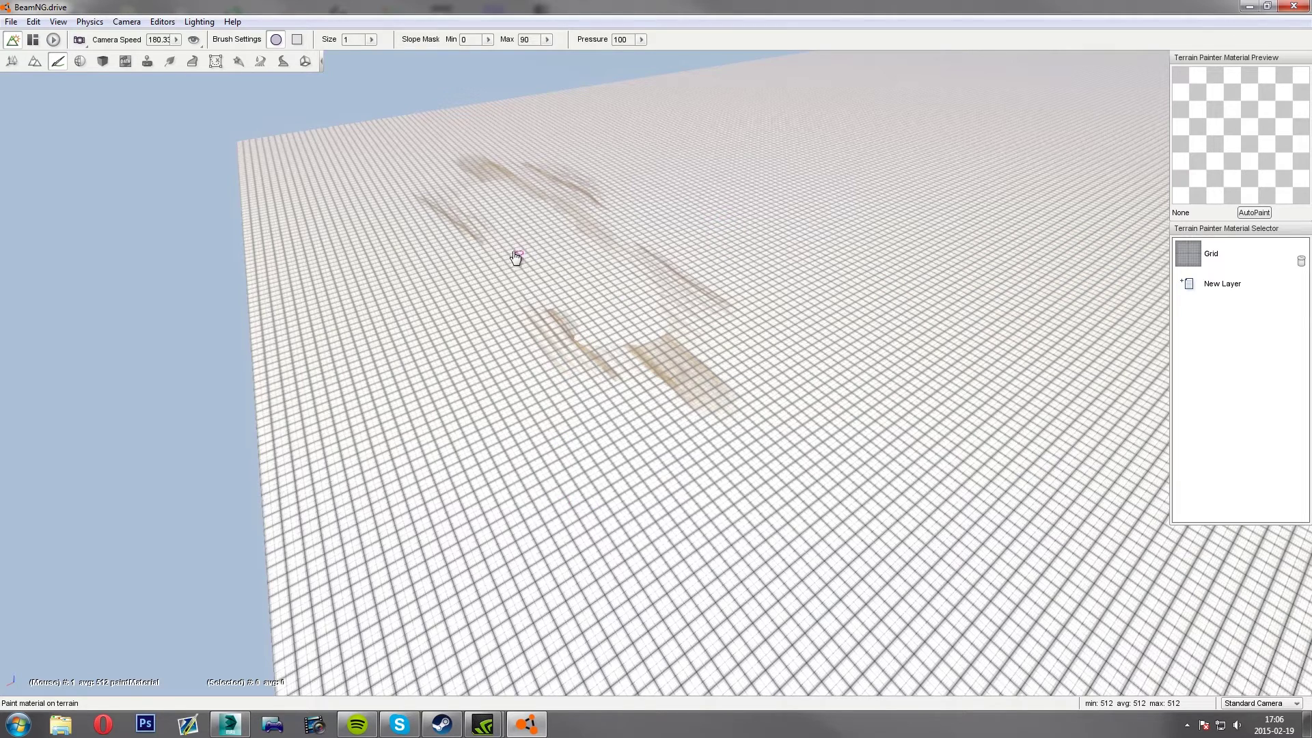
pyautogui.click(80, 62)
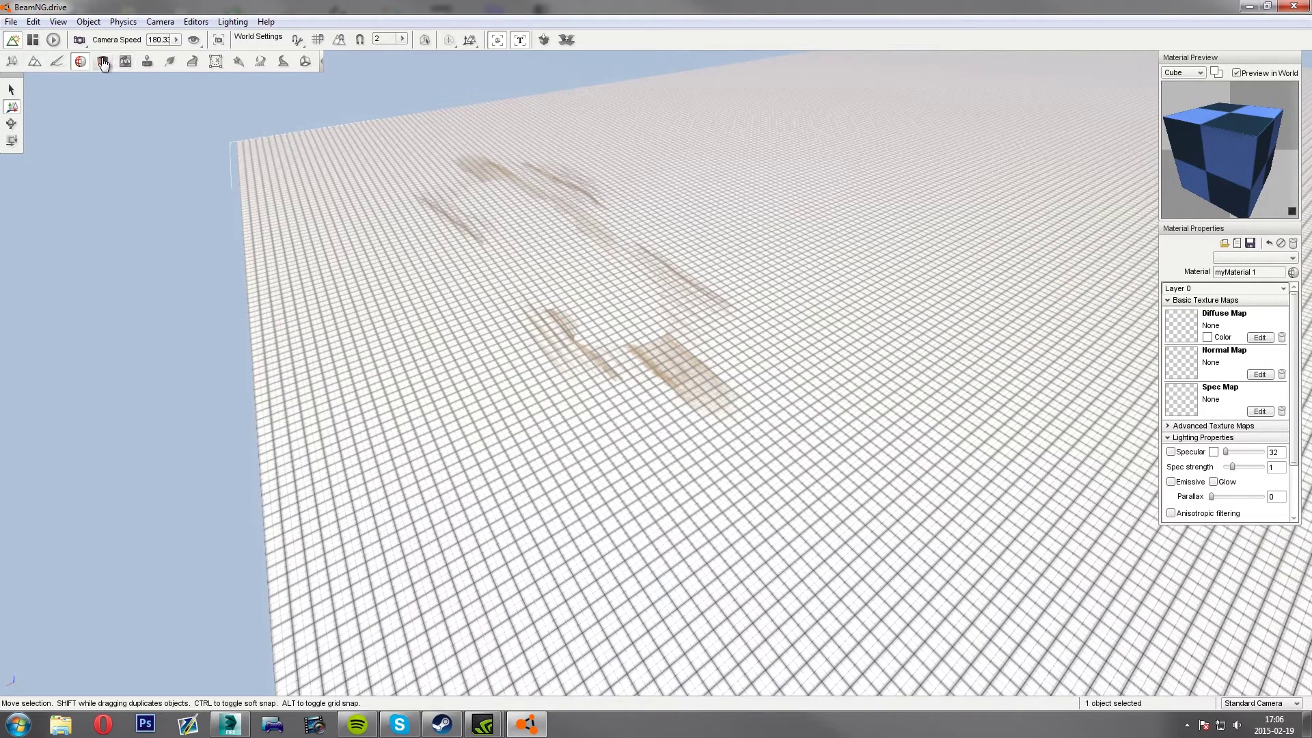
# Step: Delete the two leftover brown track decals from the terrain using the Decal Editor
pyautogui.click(147, 63)
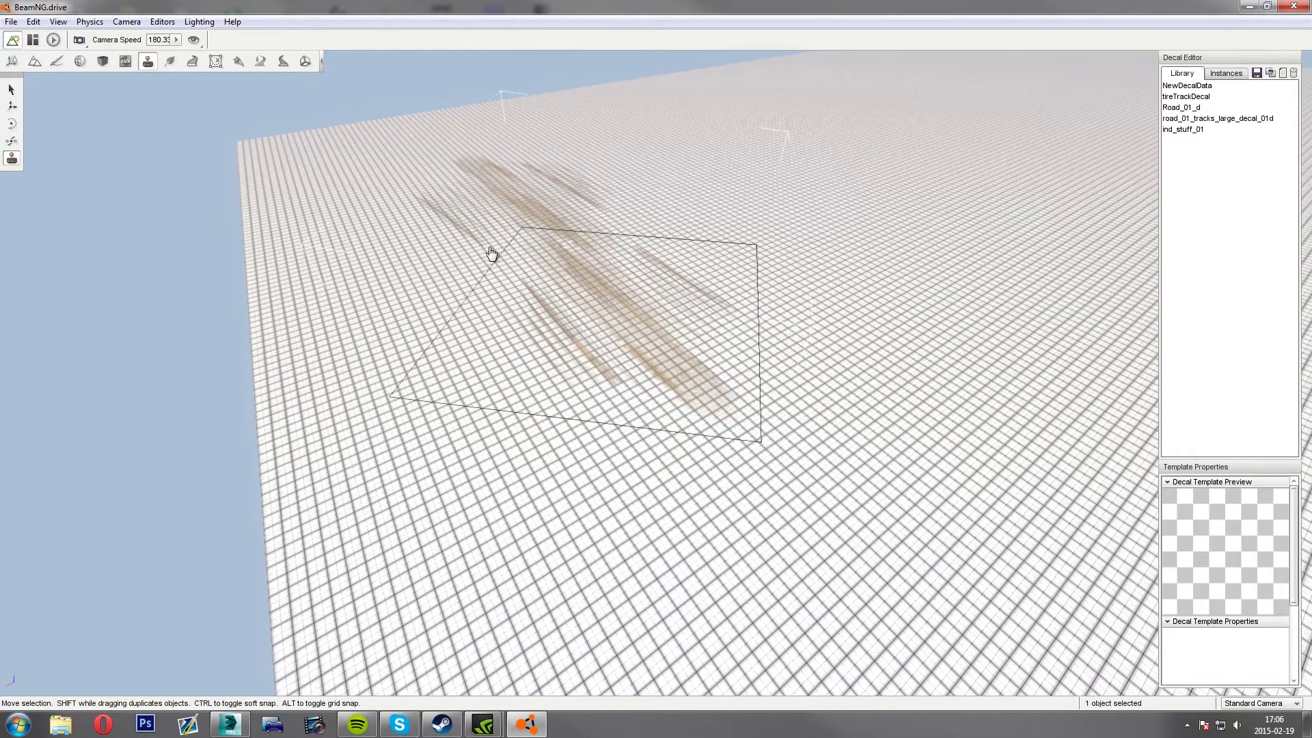
pyautogui.click(12, 89)
pyautogui.click(598, 313)
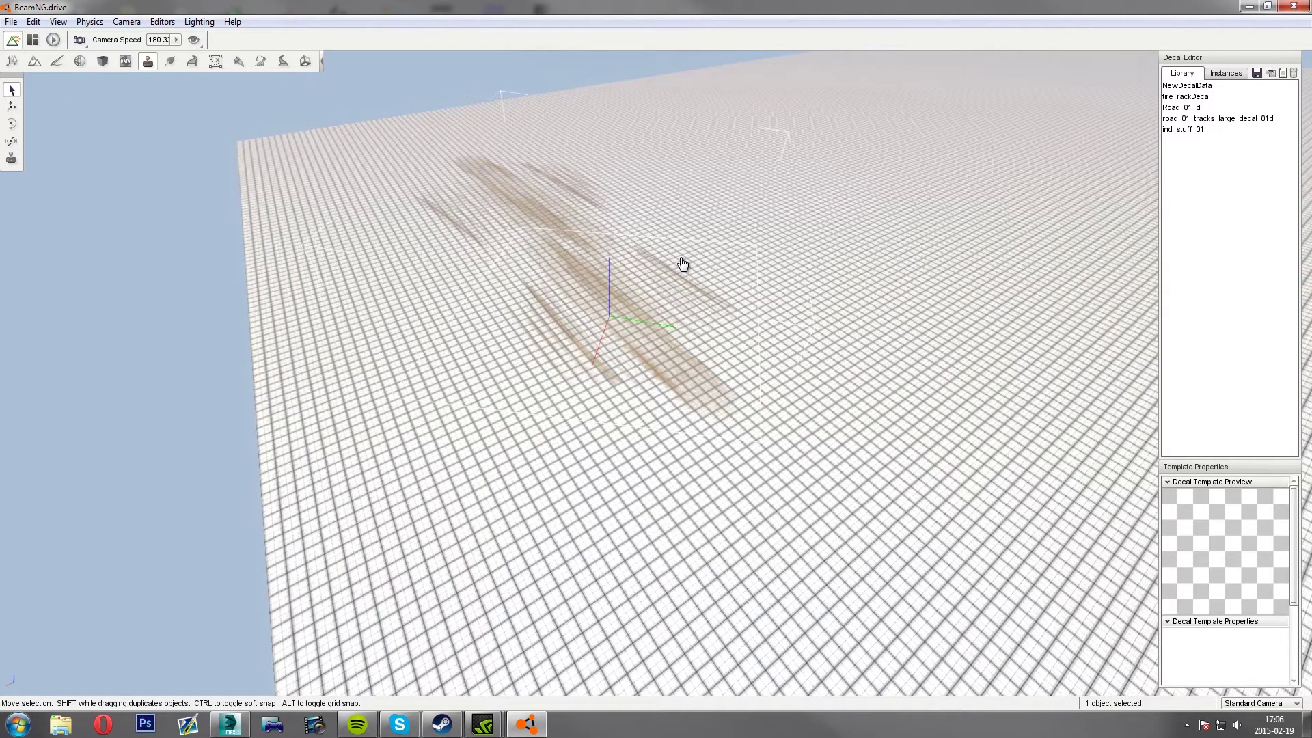
pyautogui.press('Delete')
pyautogui.click(516, 192)
pyautogui.press('Delete')
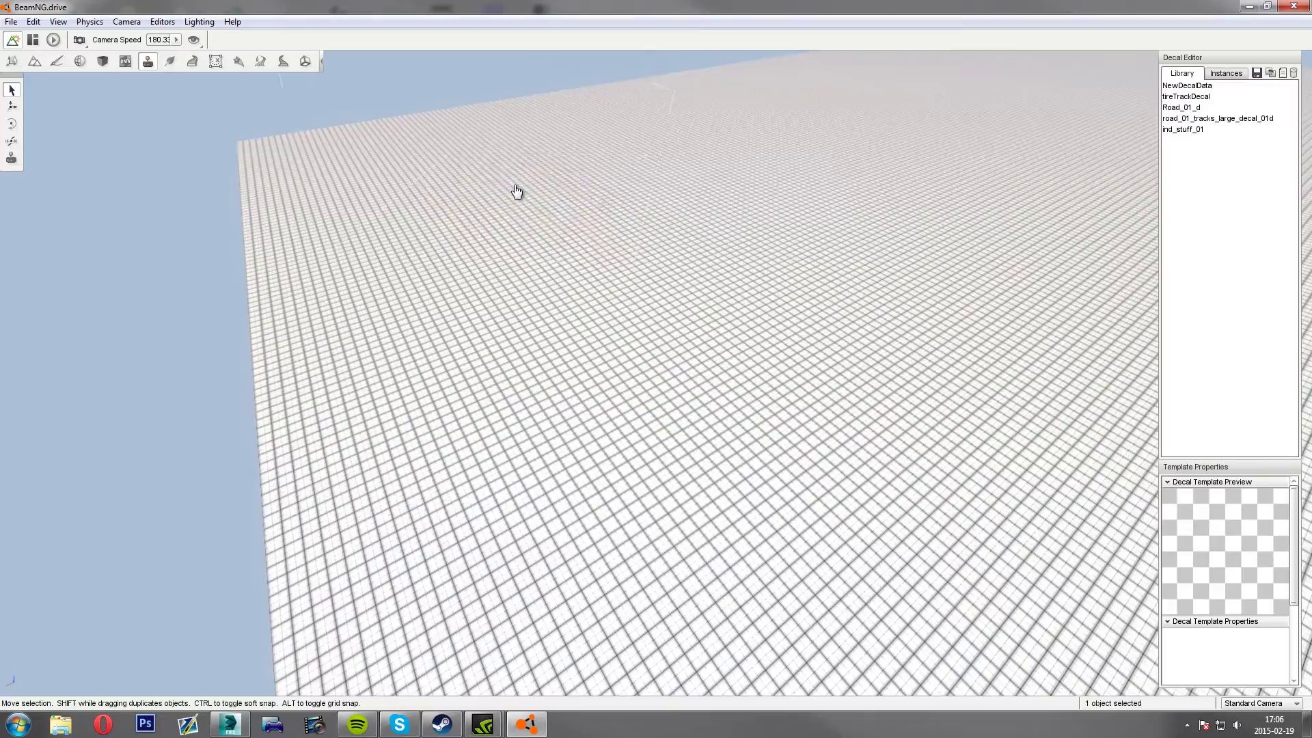
# Step: Fly the camera back to the pickup truck and reduce the camera speed to about 79, testing it around the truck
pyautogui.moveTo(516, 191)
pyautogui.mouseDown(button='right')
pyautogui.moveTo(635, 191)
pyautogui.moveTo(697, 177)
pyautogui.moveTo(732, 151)
pyautogui.moveTo(697, 246)
pyautogui.moveTo(516, 130)
pyautogui.moveTo(514, 187)
pyautogui.mouseUp(button='right')
pyautogui.press('w')
pyautogui.press('s')
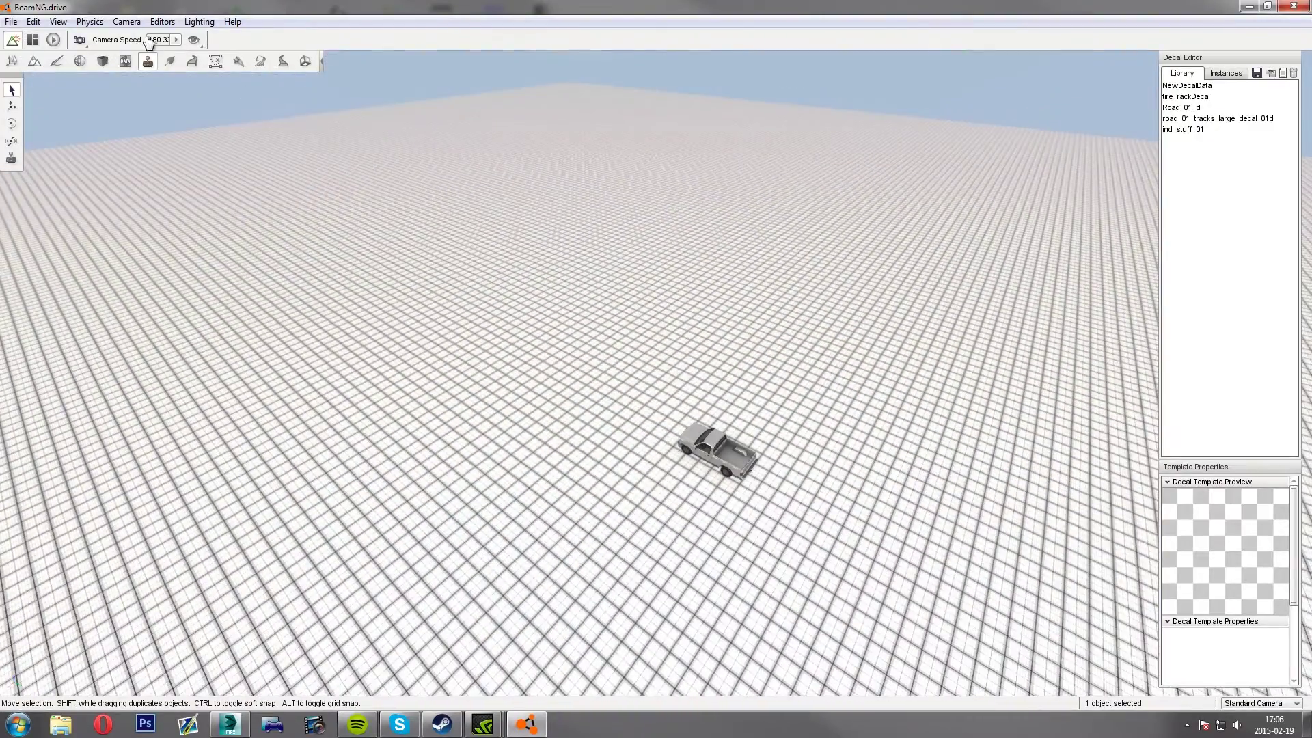
pyautogui.click(176, 39)
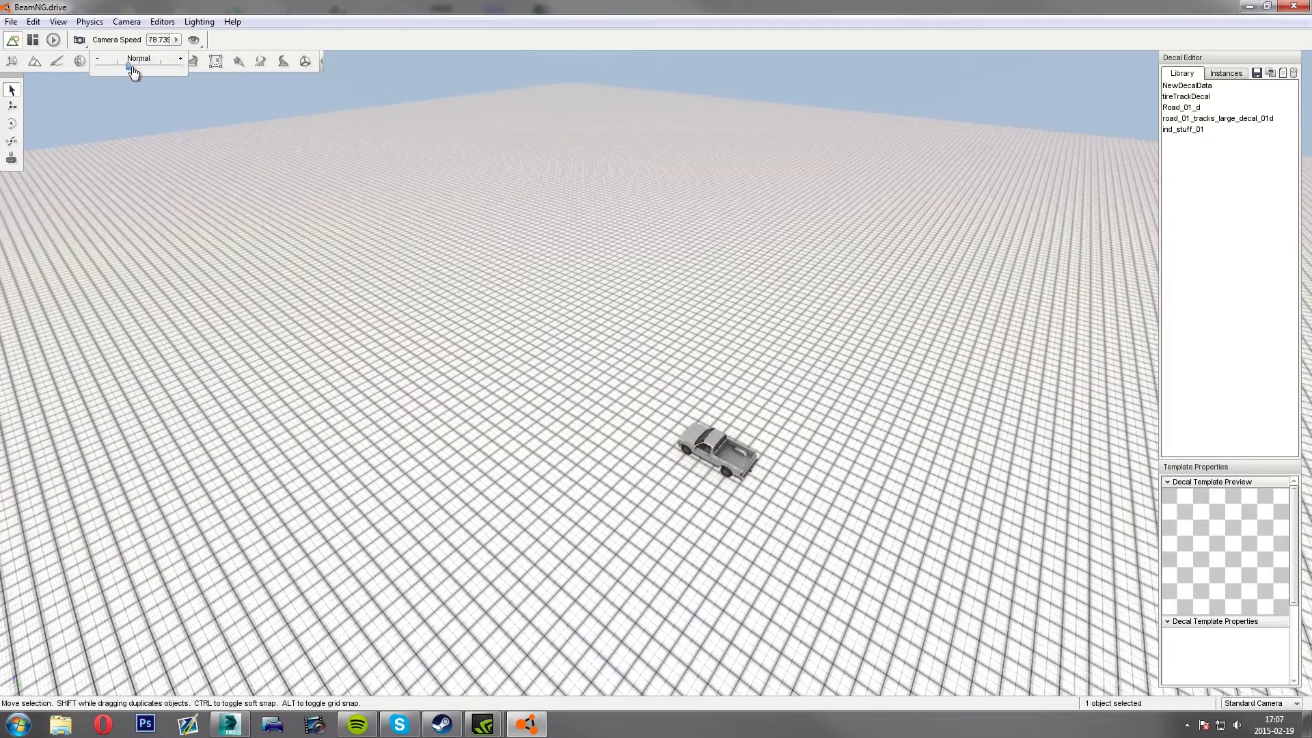
pyautogui.moveTo(498, 222); pyautogui.dragTo(444, 280, button='right')
pyautogui.press('d')
pyautogui.press('w')
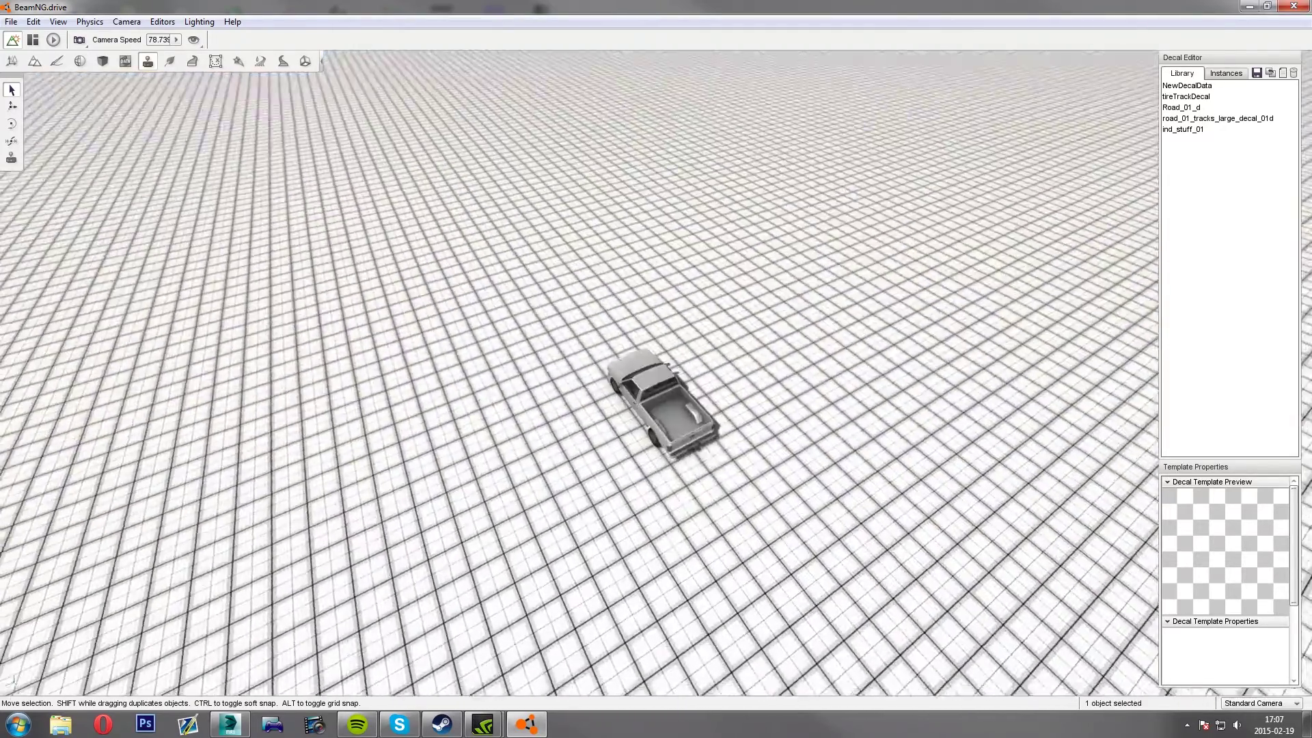
pyautogui.moveTo(607, 400); pyautogui.dragTo(606, 340, button='right')
pyautogui.press('s')
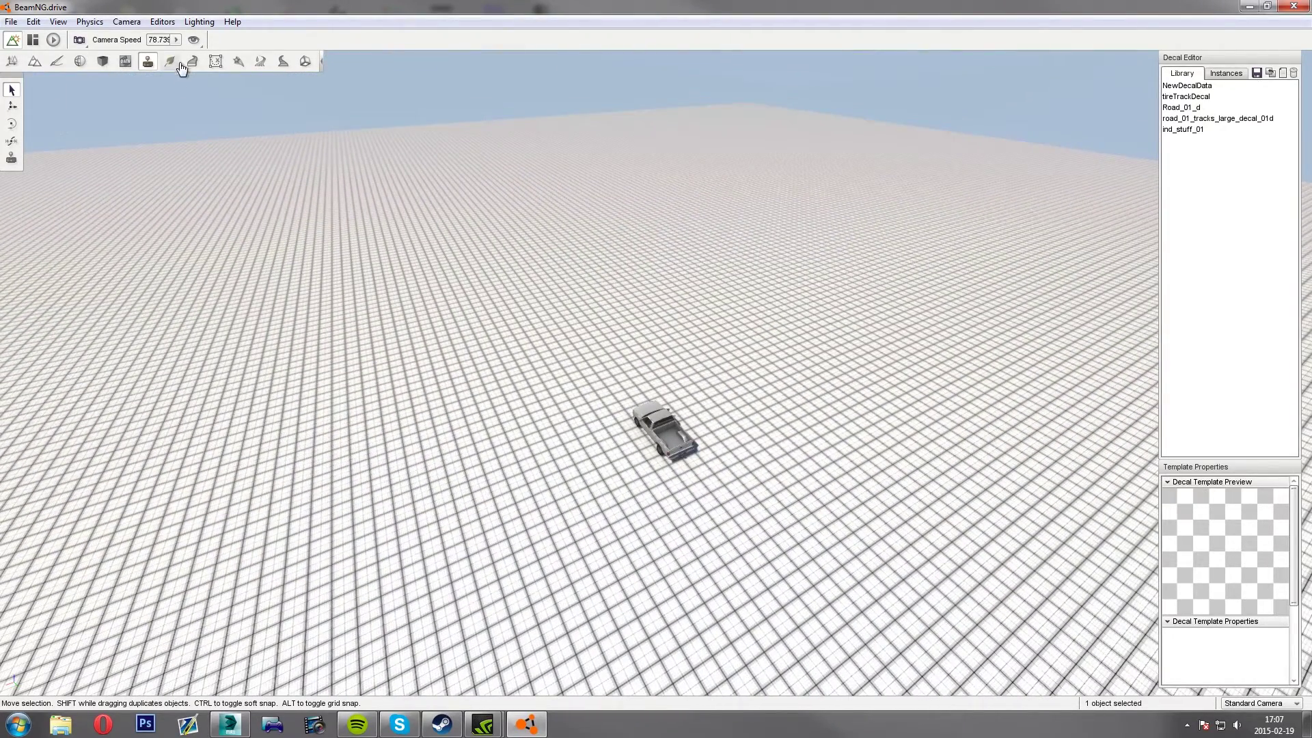
# Step: Look over the Forest Editor and the Mesh Road Editor with their brush and road settings
pyautogui.click(170, 66)
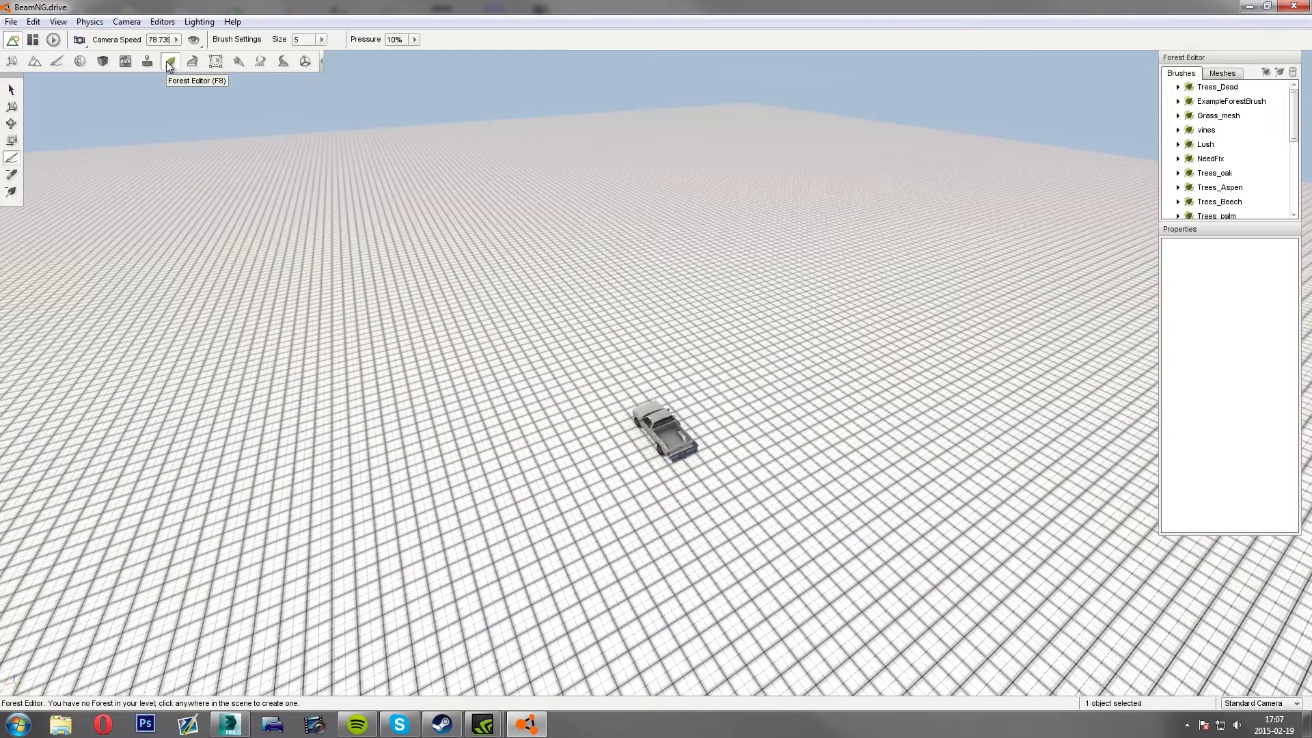
pyautogui.moveTo(550, 331); pyautogui.dragTo(530, 313, button='right')
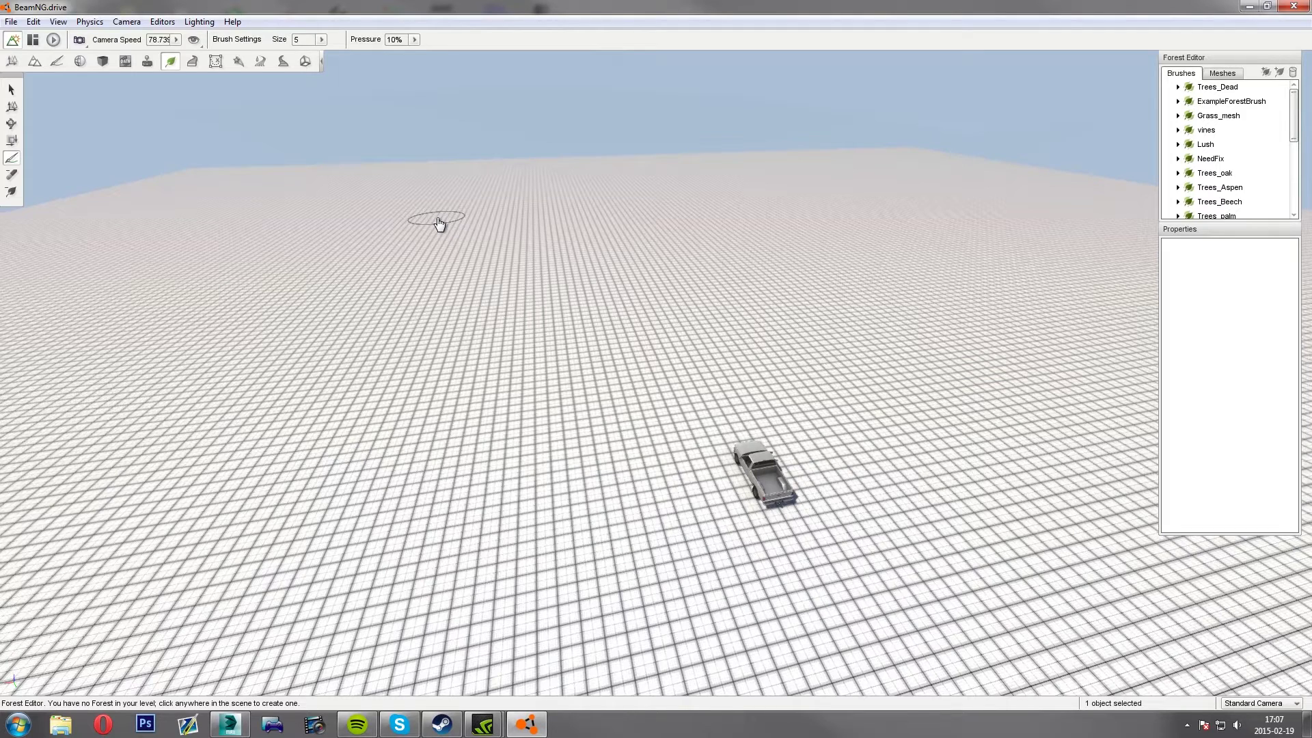
pyautogui.click(193, 62)
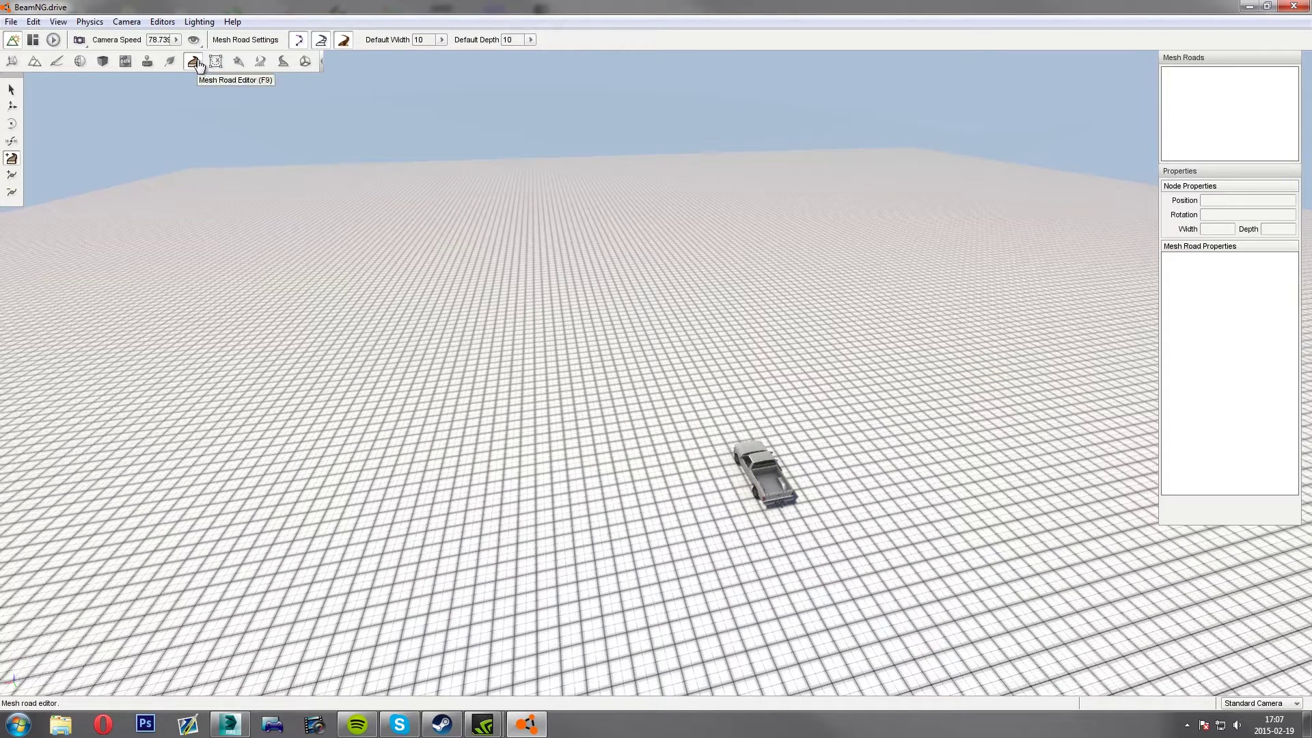
pyautogui.press('s')
pyautogui.press('d')
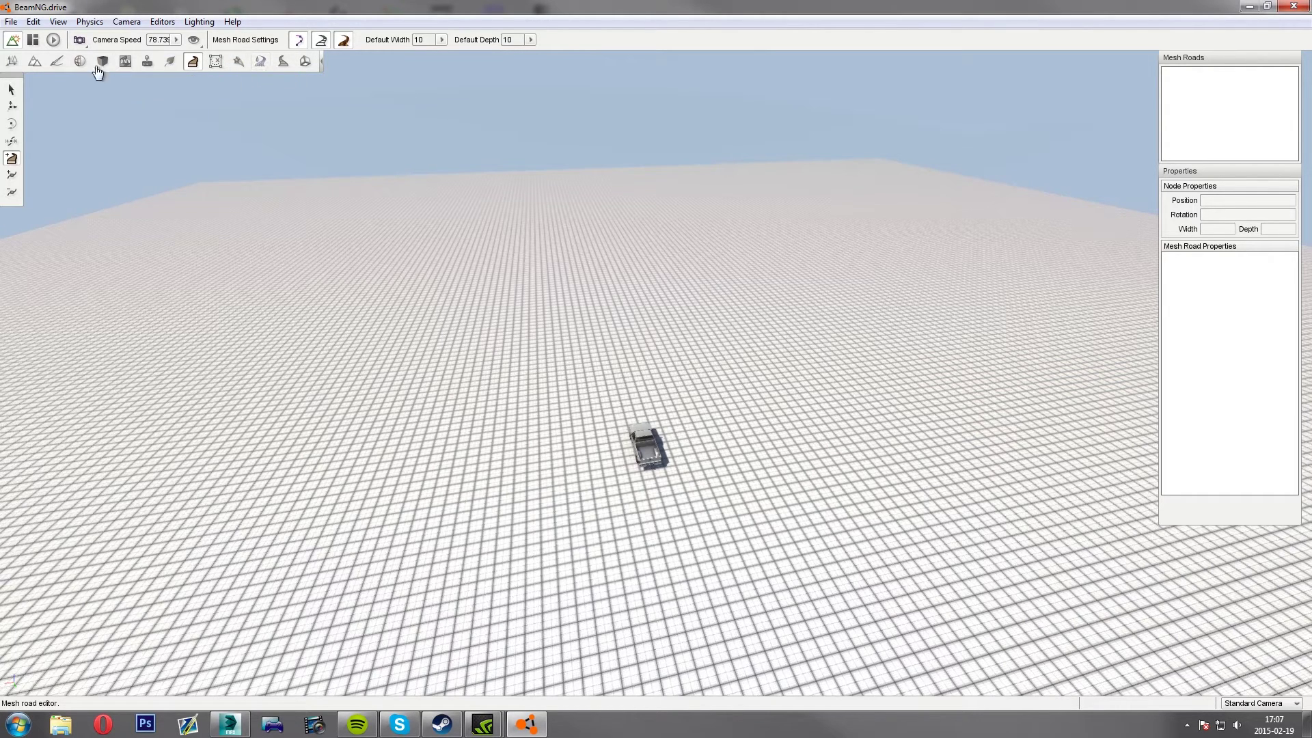
# Step: Select the Tutterrain object in the Object Editor and examine its terrain file and other properties in a widened Inspector
pyautogui.click(12, 64)
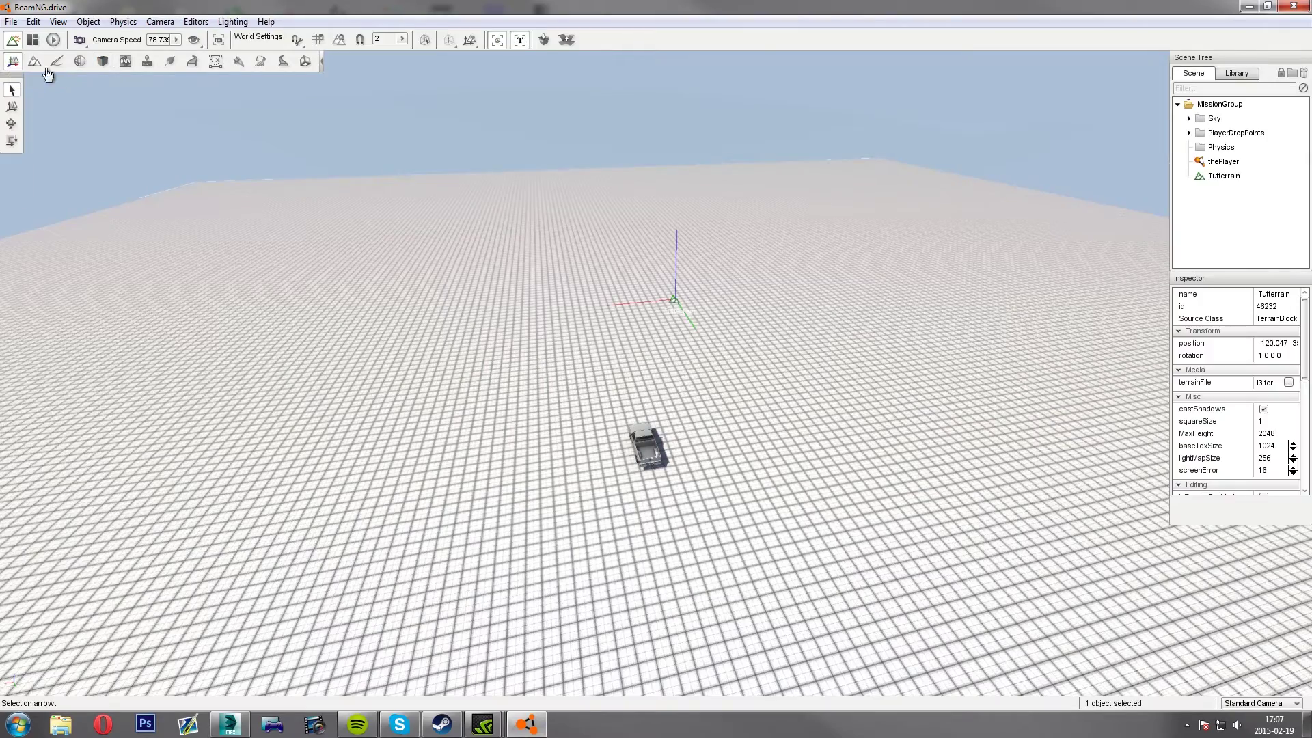
pyautogui.moveTo(623, 294); pyautogui.dragTo(602, 328, button='right')
pyautogui.press('a')
pyautogui.press('w')
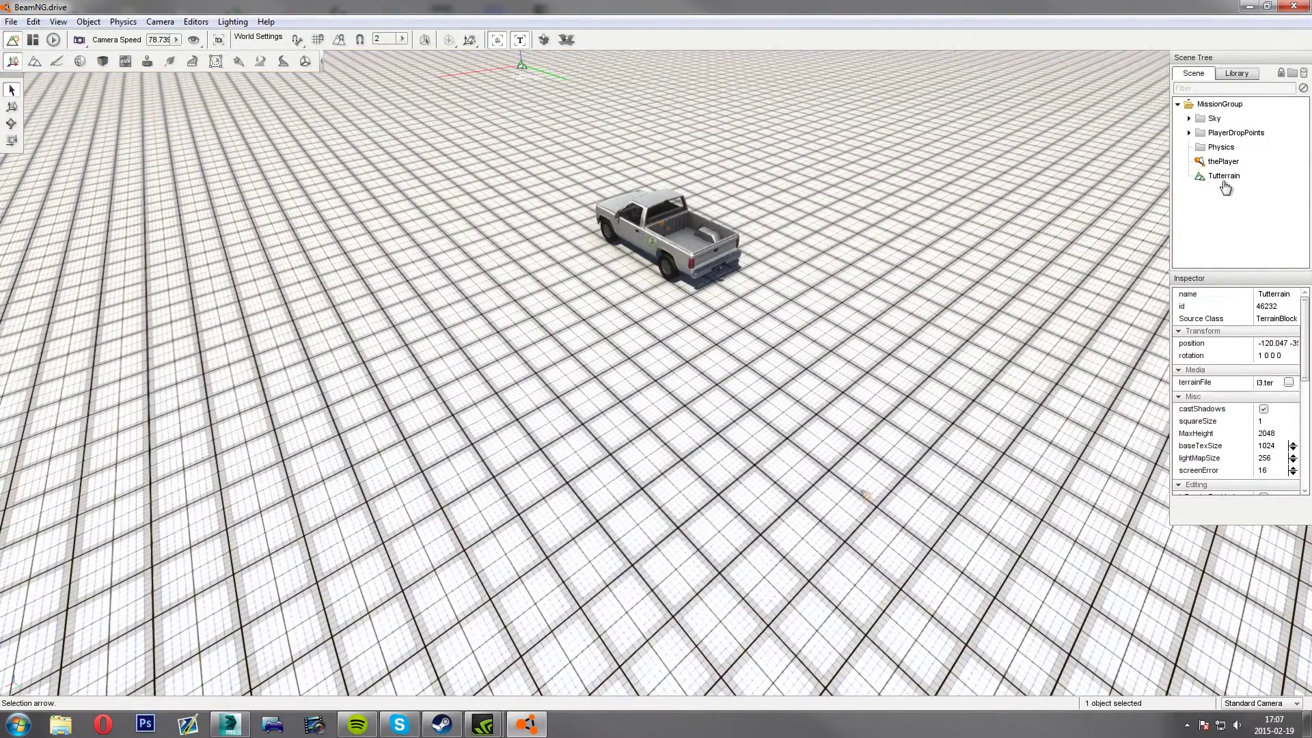
pyautogui.click(1224, 176)
pyautogui.moveTo(1170, 393); pyautogui.dragTo(849, 356)
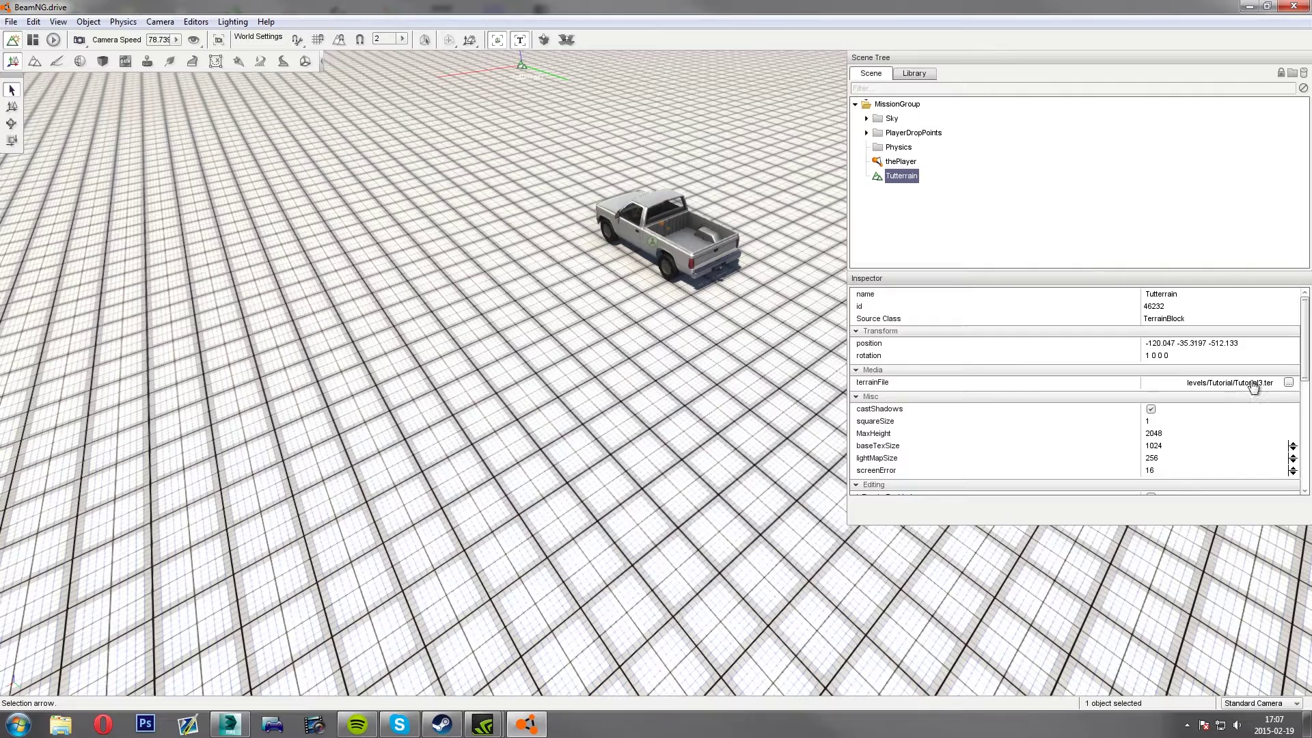
pyautogui.moveTo(853, 362); pyautogui.dragTo(838, 362)
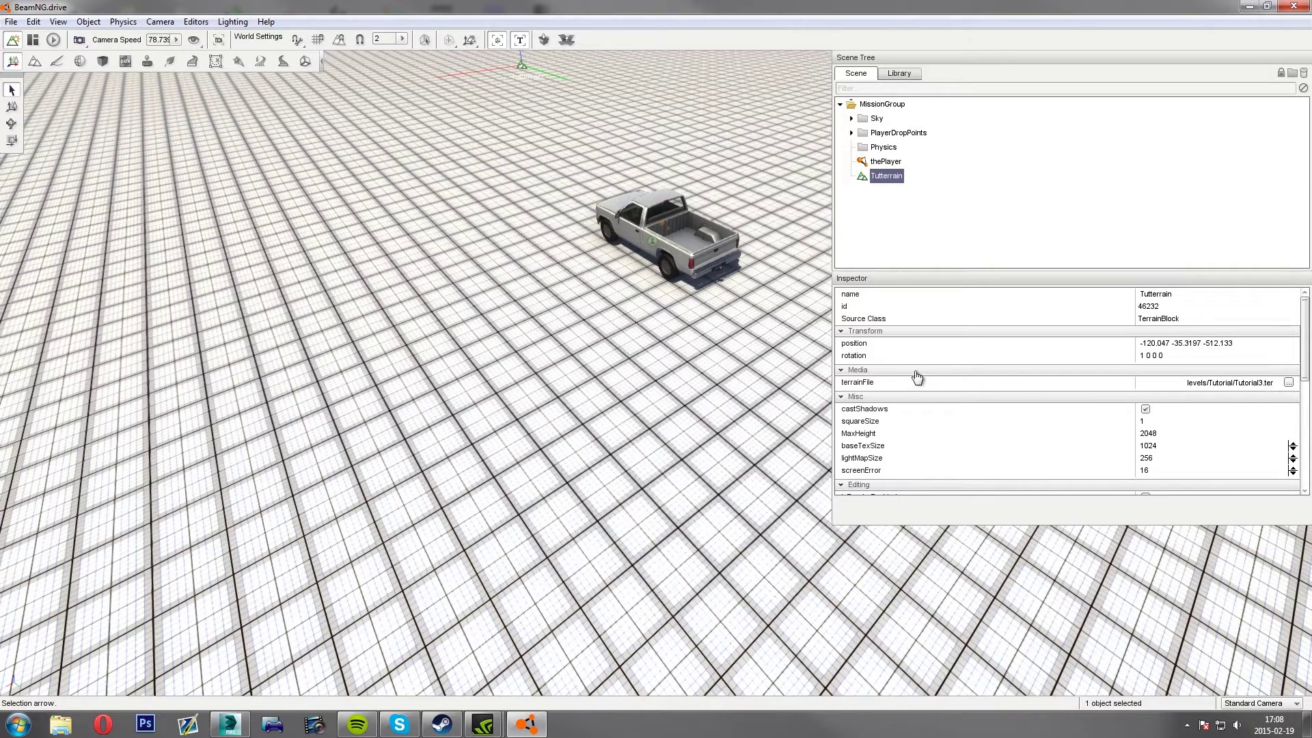
pyautogui.scroll(-4, 912, 389)
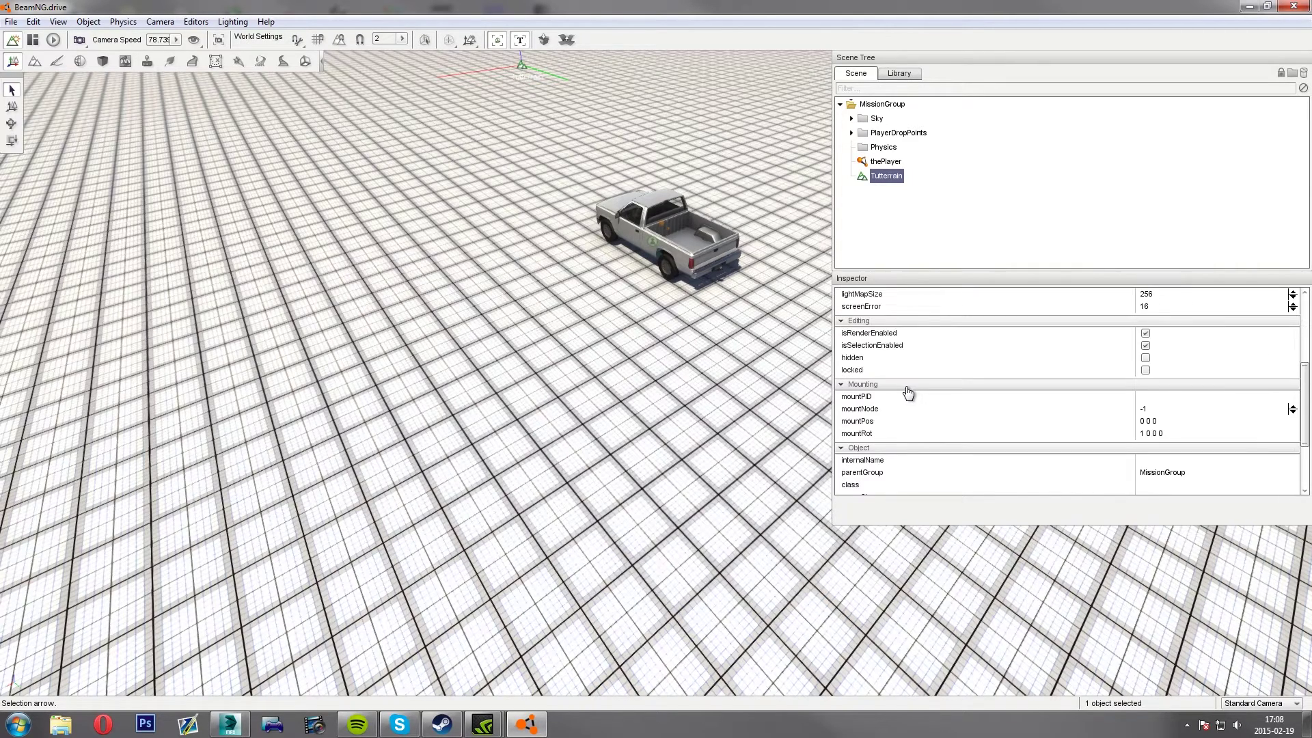
pyautogui.scroll(2, 908, 391)
pyautogui.scroll(2, 911, 391)
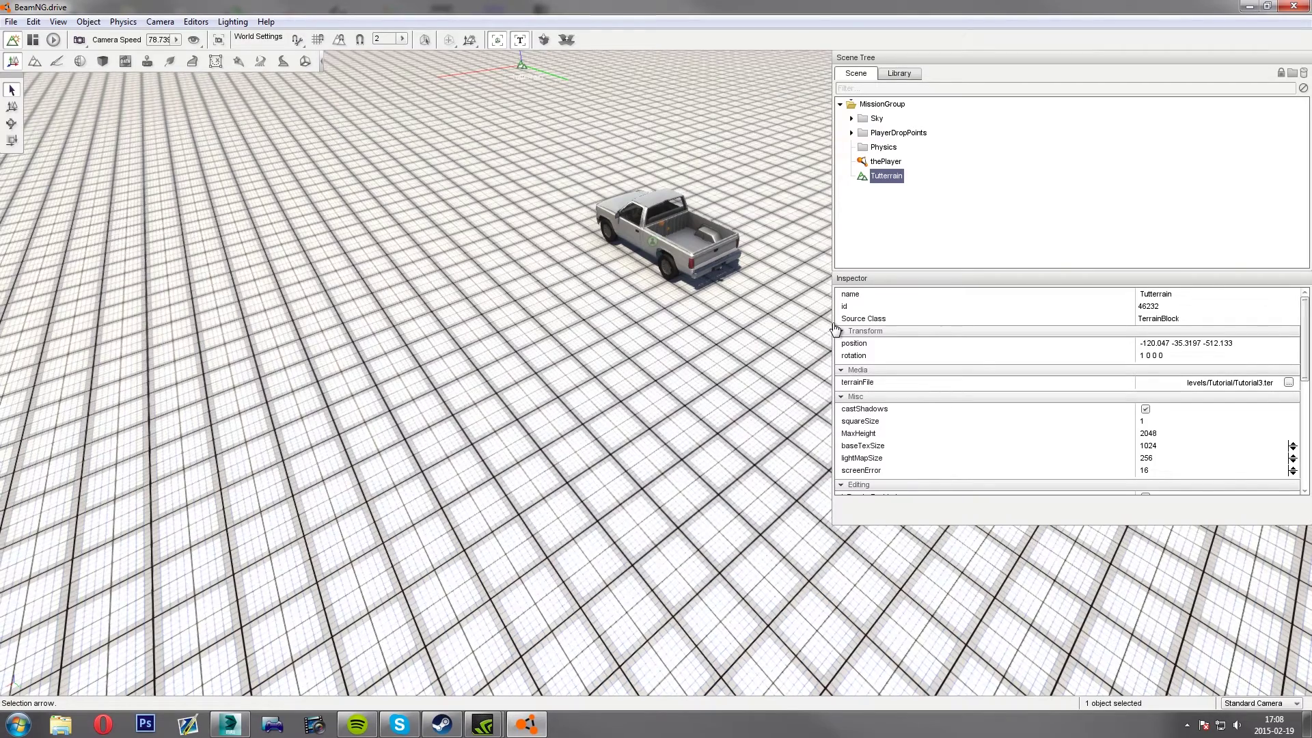
pyautogui.moveTo(835, 328); pyautogui.dragTo(1143, 330)
pyautogui.press('s')
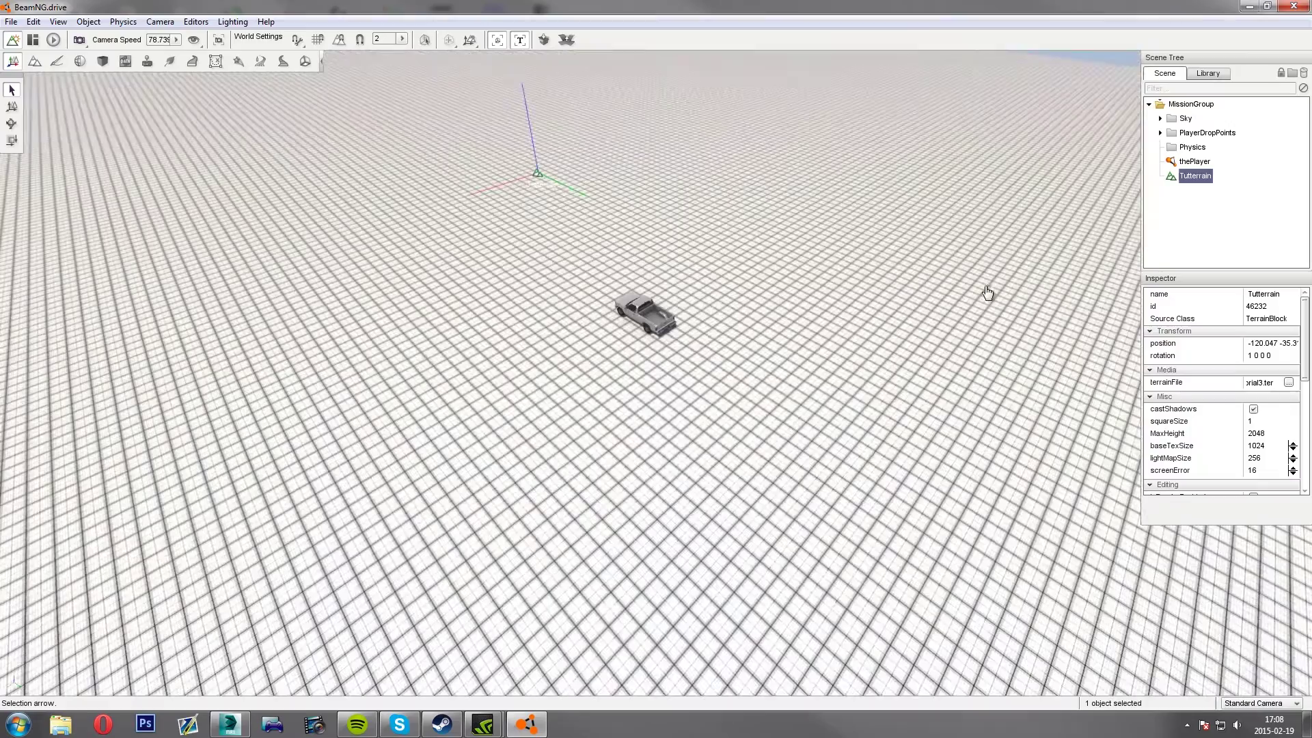
# Step: Open the Terrain Painter and examine the extent of the grid terrain around the truck from several distances
pyautogui.click(59, 64)
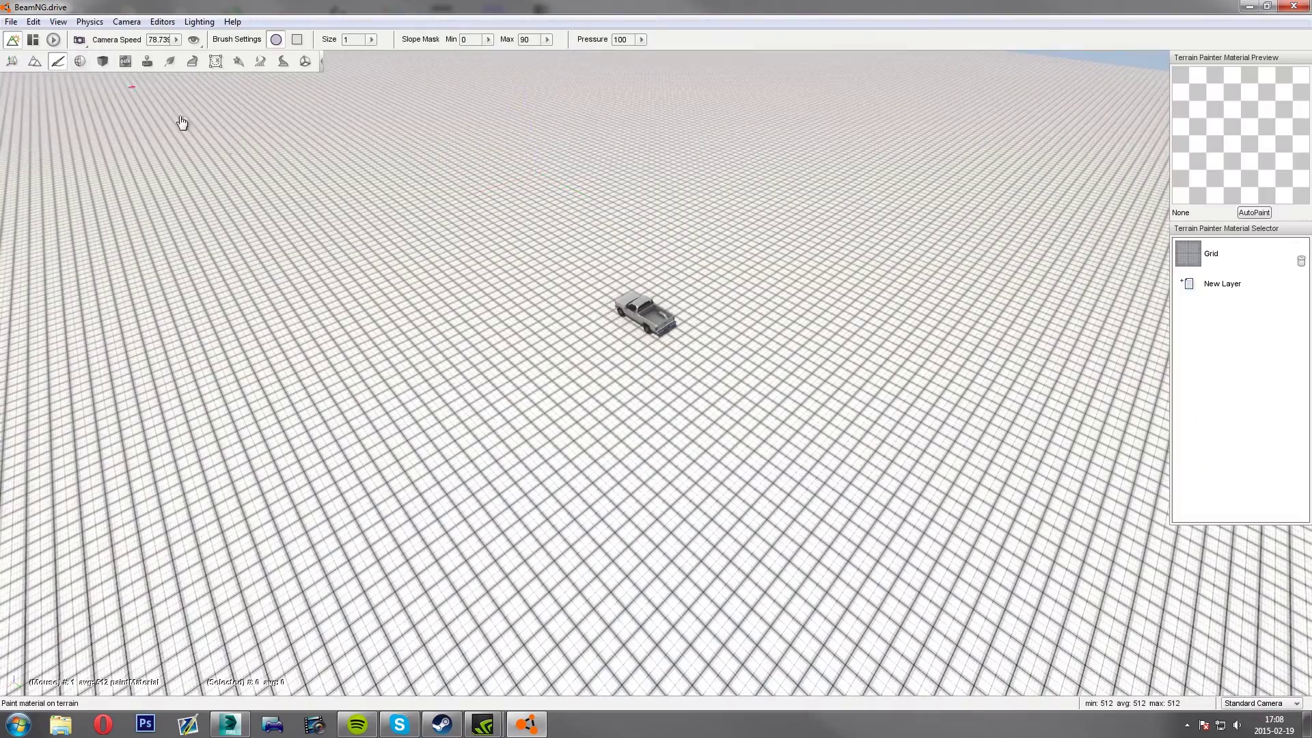
pyautogui.moveTo(410, 182)
pyautogui.mouseDown(button='right')
pyautogui.moveTo(346, 179)
pyautogui.moveTo(510, 267)
pyautogui.moveTo(791, 211)
pyautogui.moveTo(618, 191)
pyautogui.moveTo(364, 193)
pyautogui.moveTo(526, 232)
pyautogui.mouseUp(button='right')
pyautogui.press('s')
pyautogui.press('d')
pyautogui.press('w')
pyautogui.press('s')
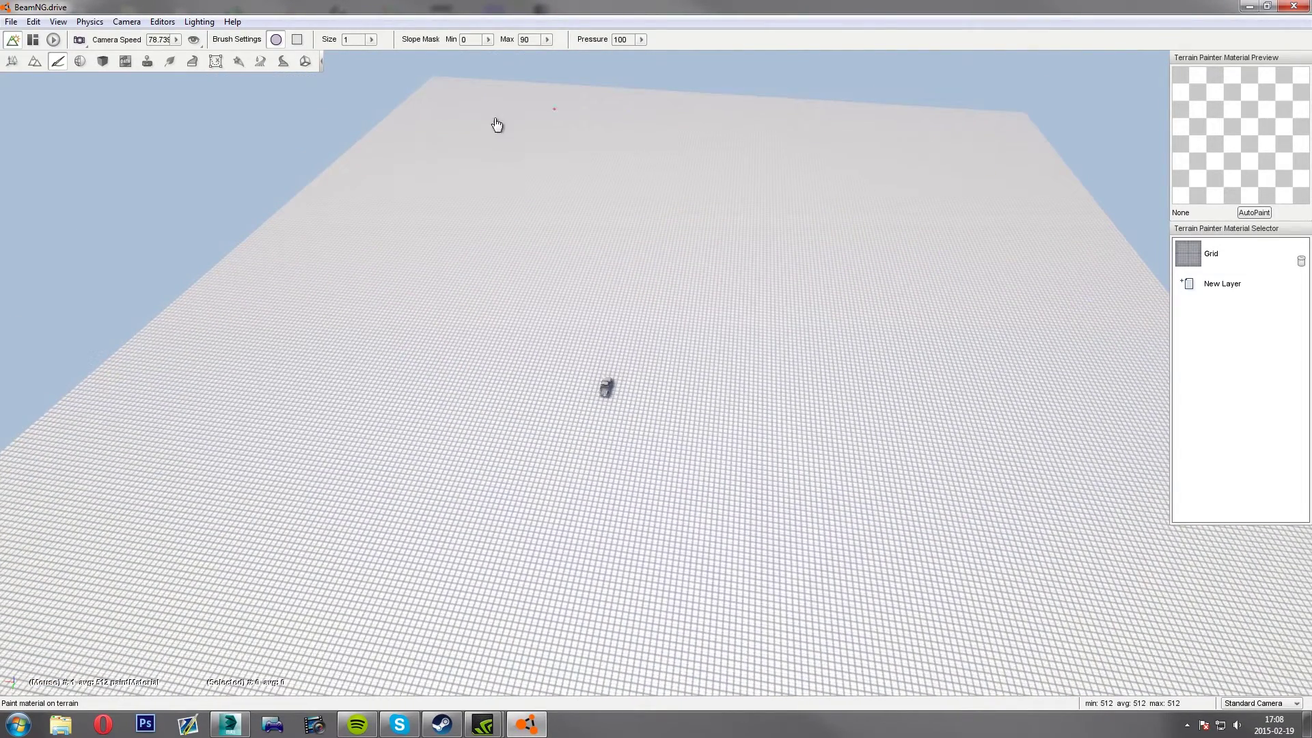
pyautogui.press('w')
pyautogui.moveTo(517, 463); pyautogui.dragTo(487, 342, button='right')
pyautogui.press('s')
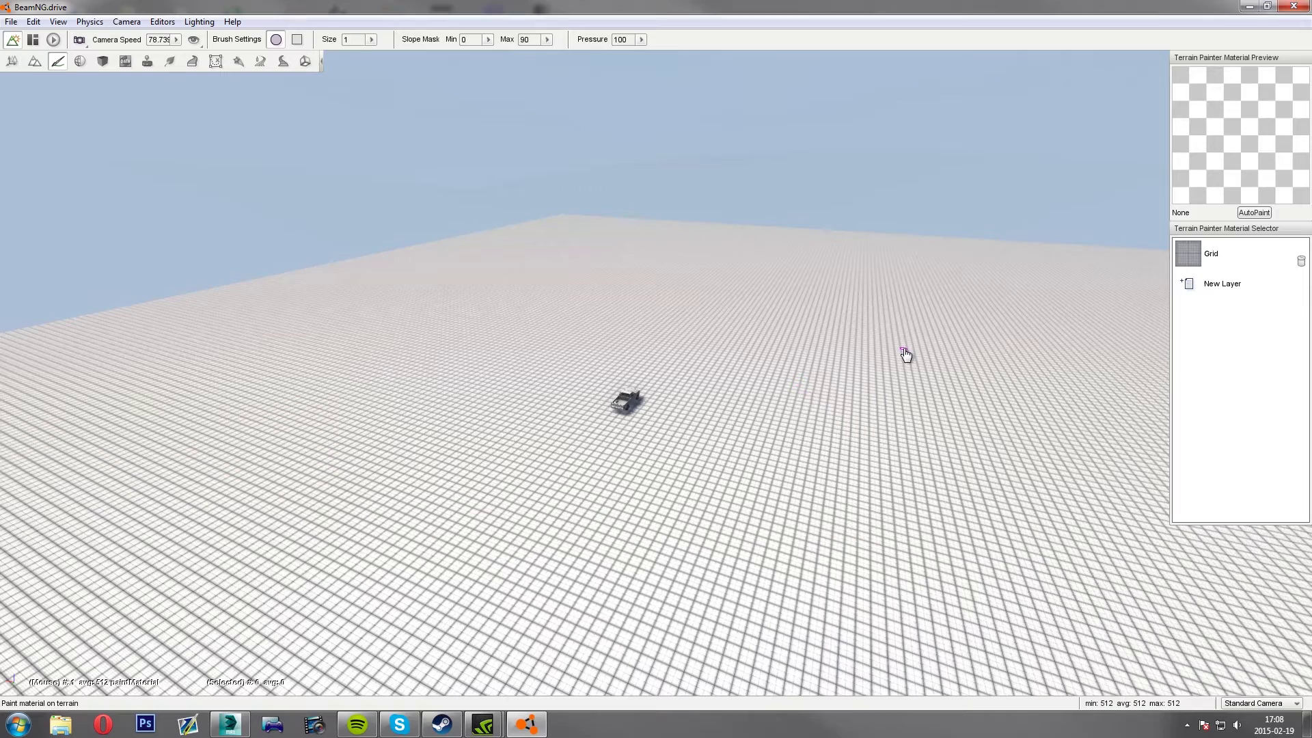
pyautogui.click(1221, 292)
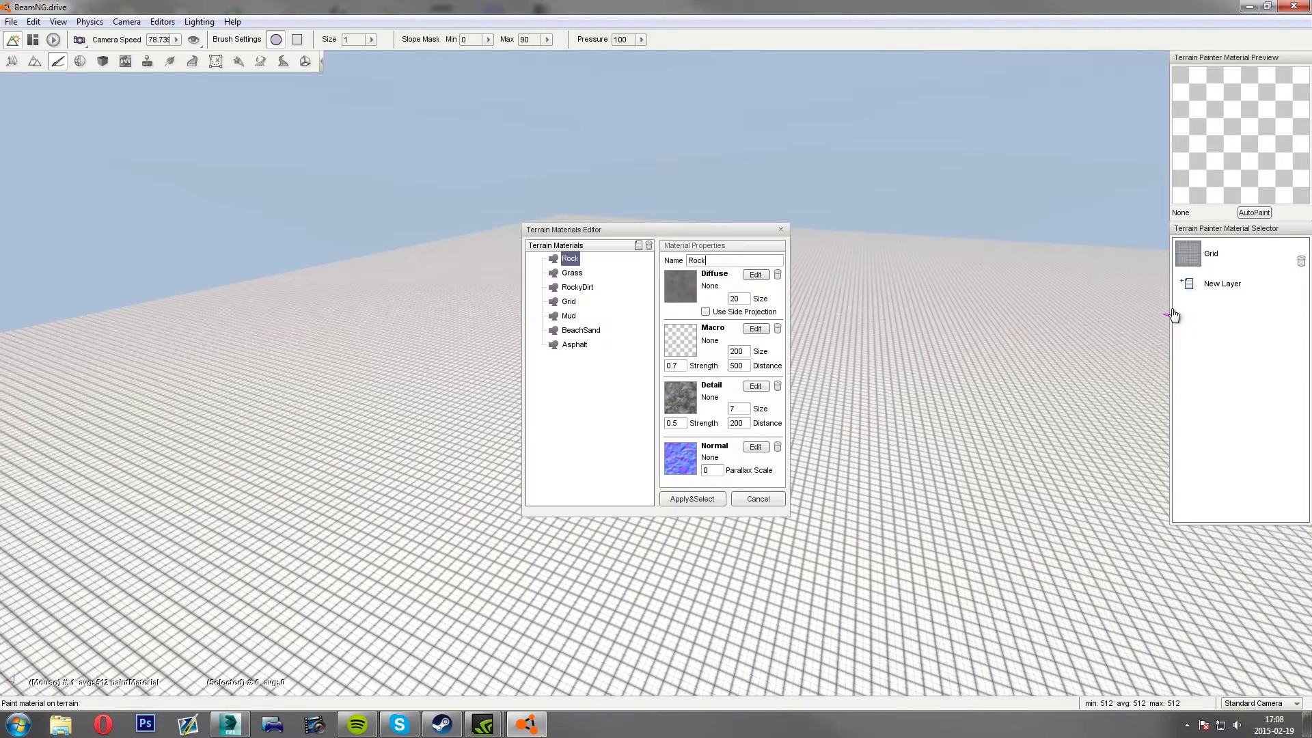
pyautogui.click(781, 231)
pyautogui.moveTo(745, 344); pyautogui.dragTo(870, 316, button='right')
pyautogui.click(1206, 259)
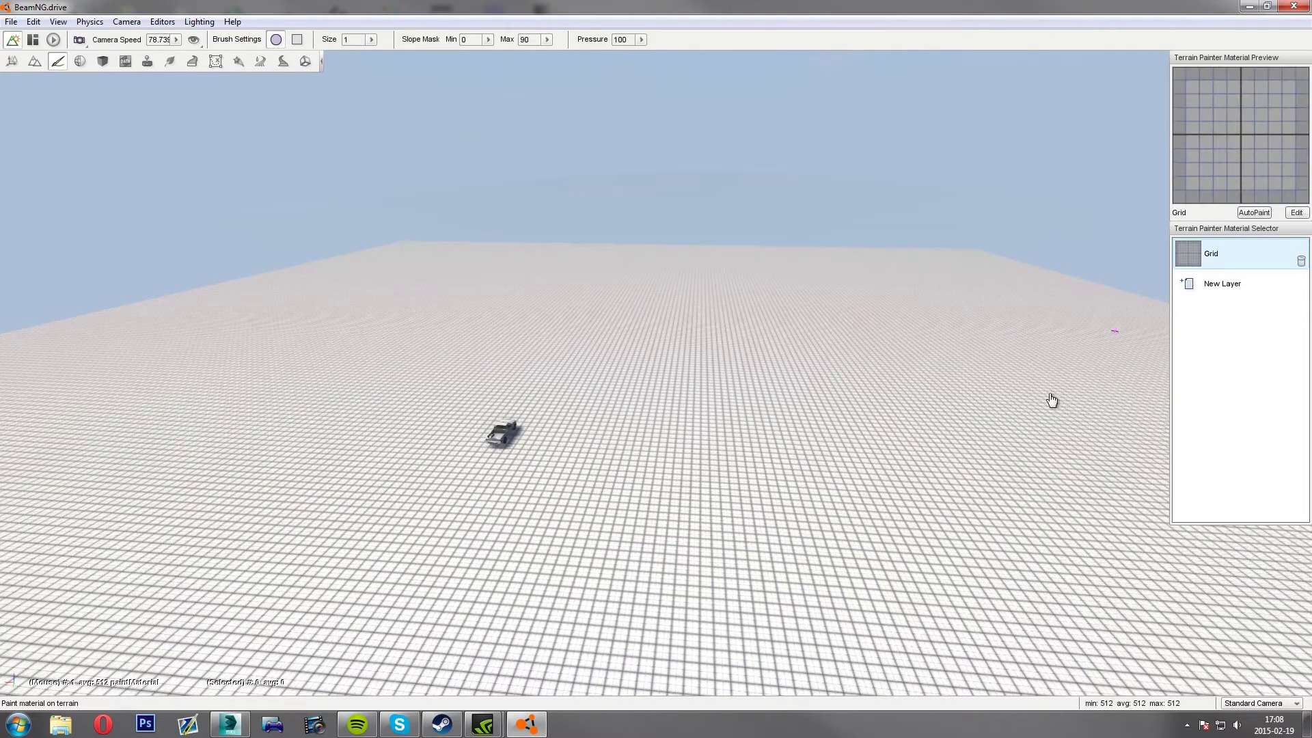
# Step: Add the Grass terrain material as a new paint layer
pyautogui.click(1217, 291)
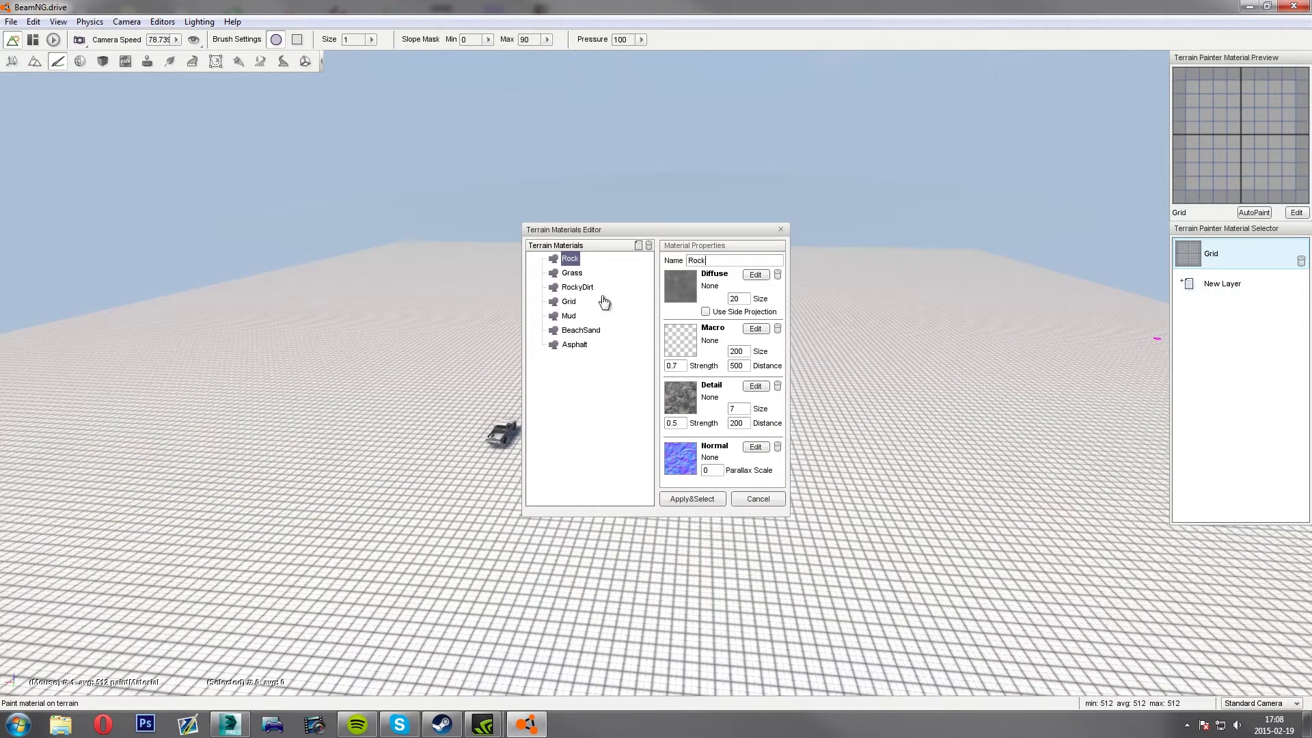
pyautogui.click(573, 275)
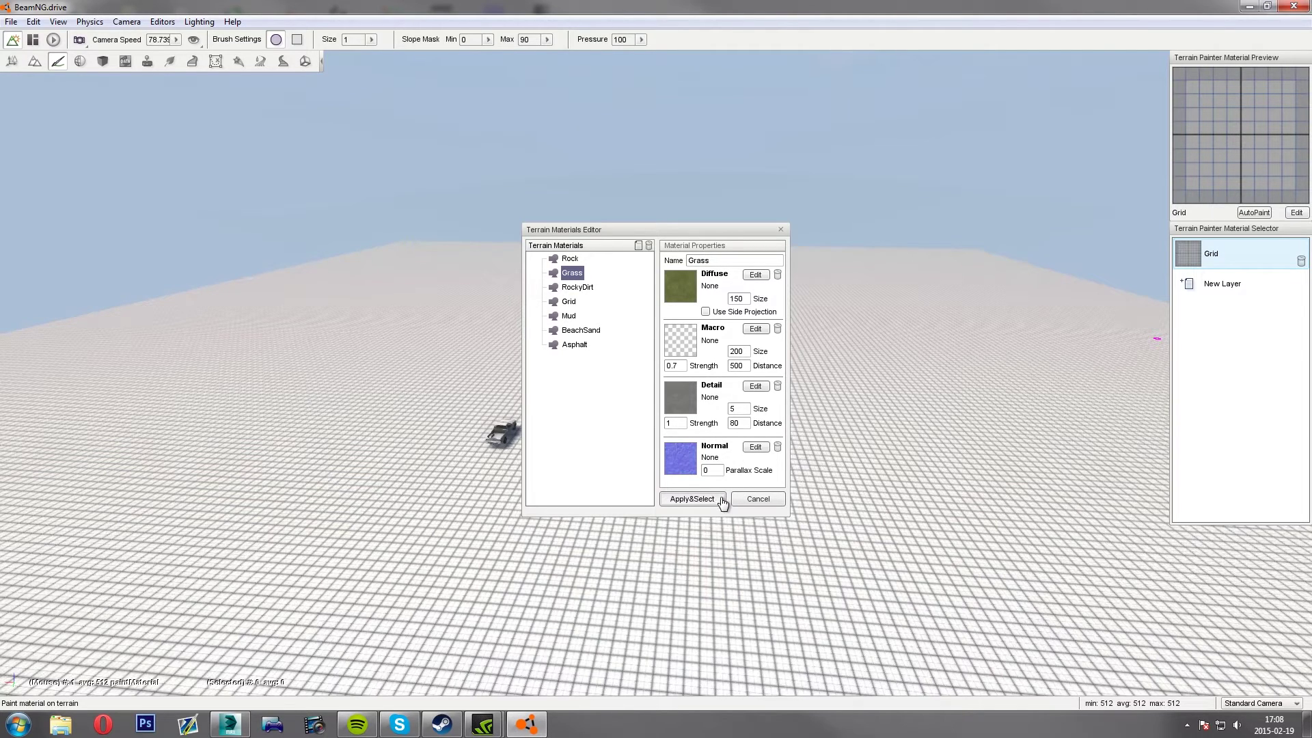
pyautogui.click(702, 504)
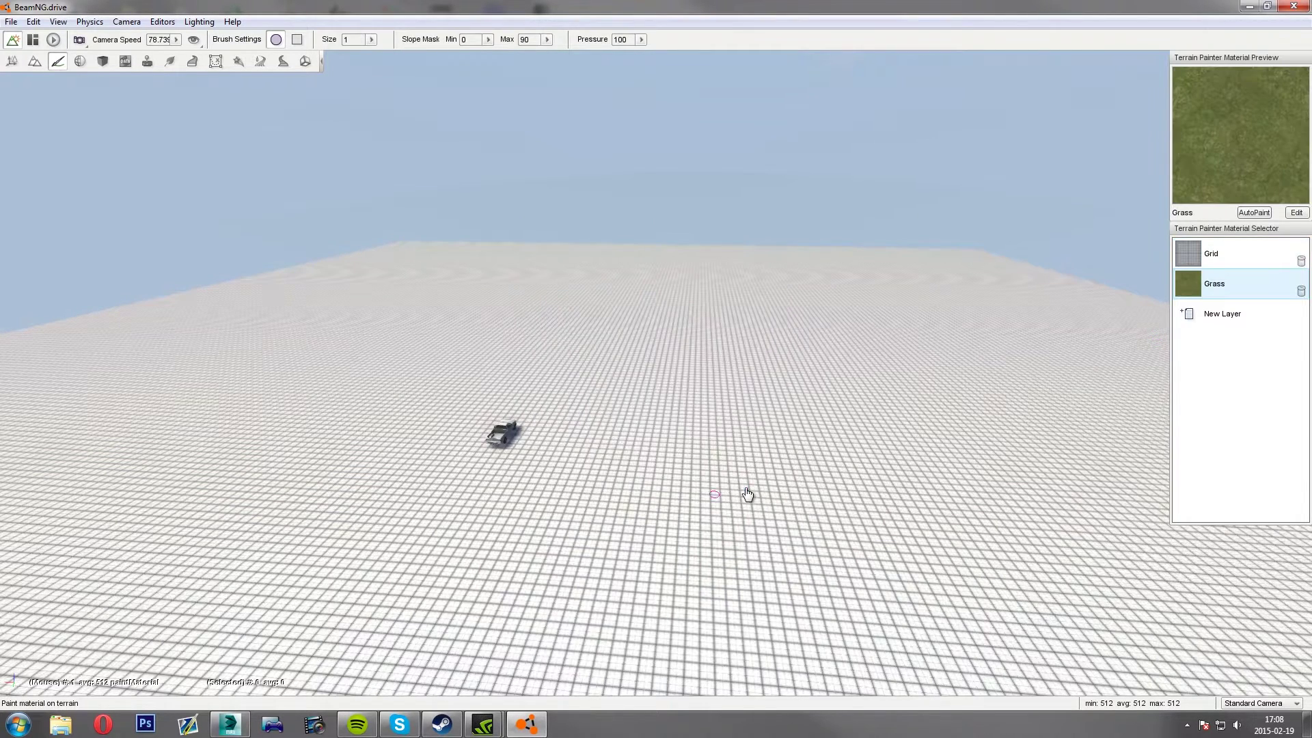
# Step: Enlarge the brush to size 22 and auto-paint the terrain with Grass at height -10000 to 10000, slope 0 to 90 and 100% coverage
pyautogui.press('s')
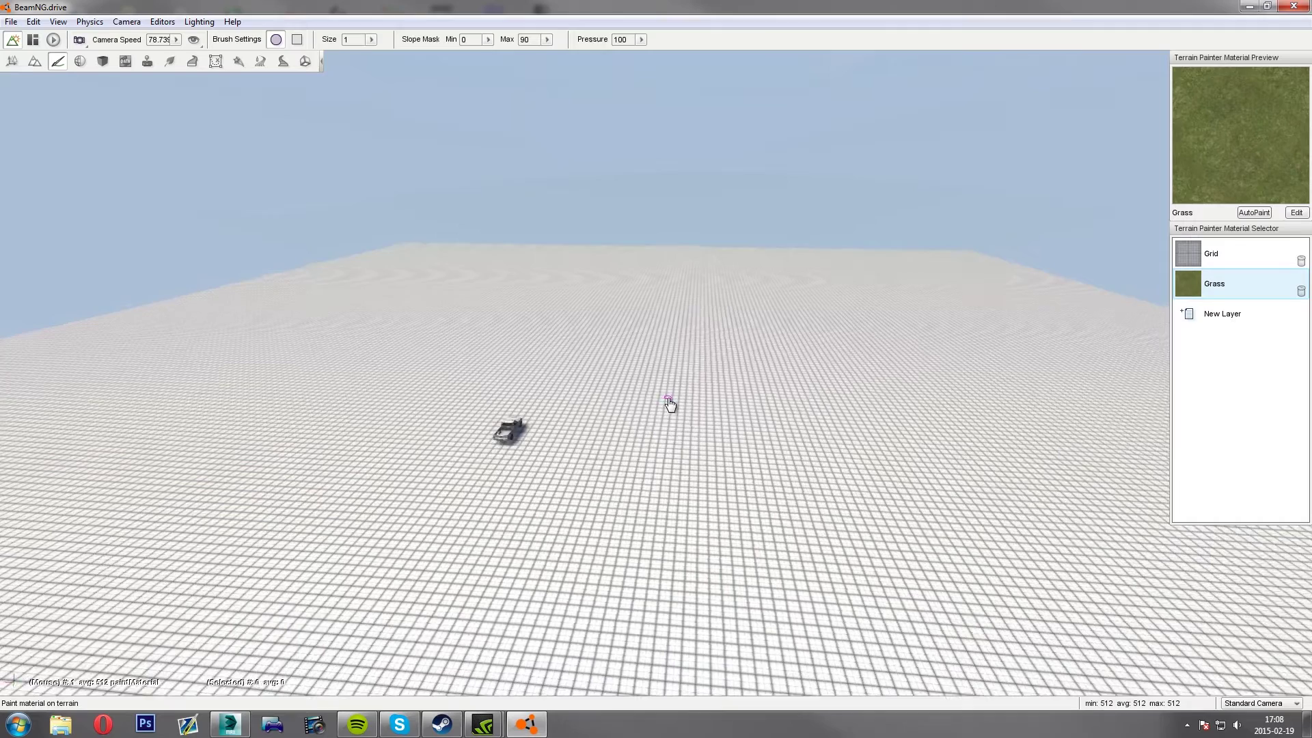
pyautogui.keyDown('ctrl'); pyautogui.scroll(20, 648, 401); pyautogui.keyUp('ctrl')
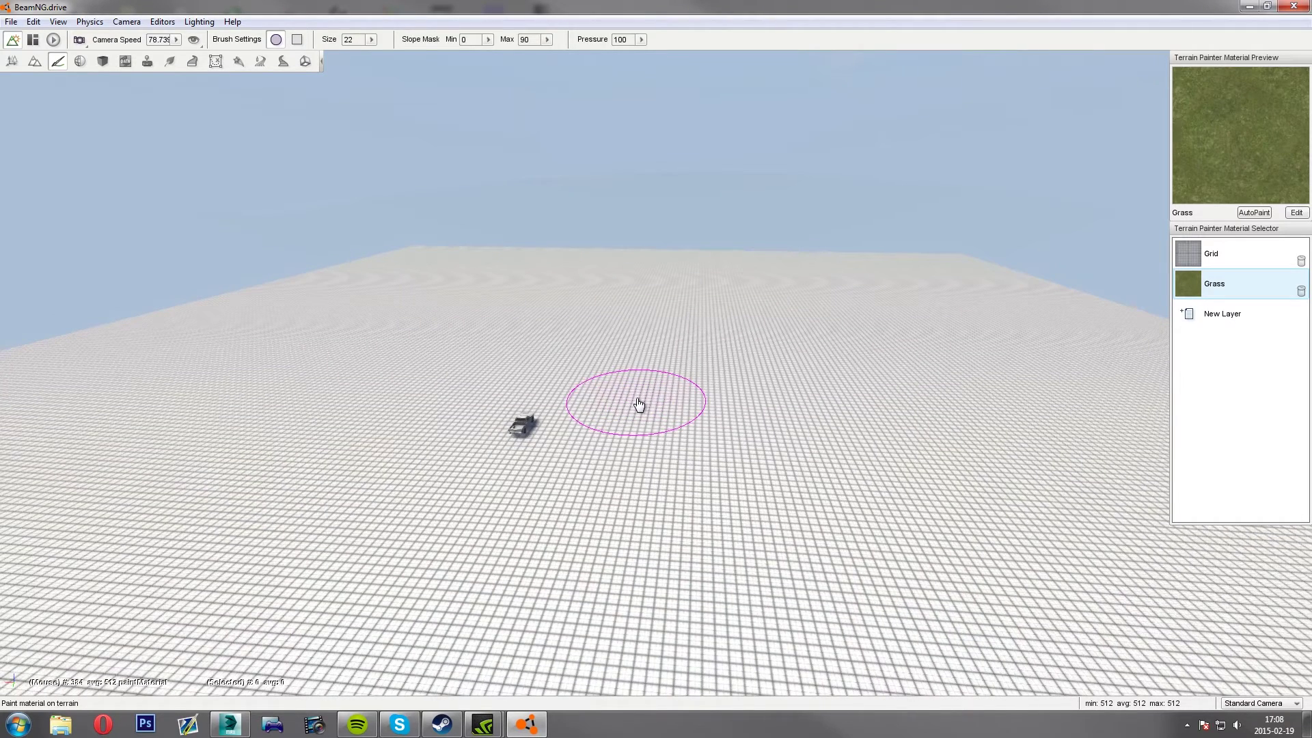
pyautogui.click(1260, 213)
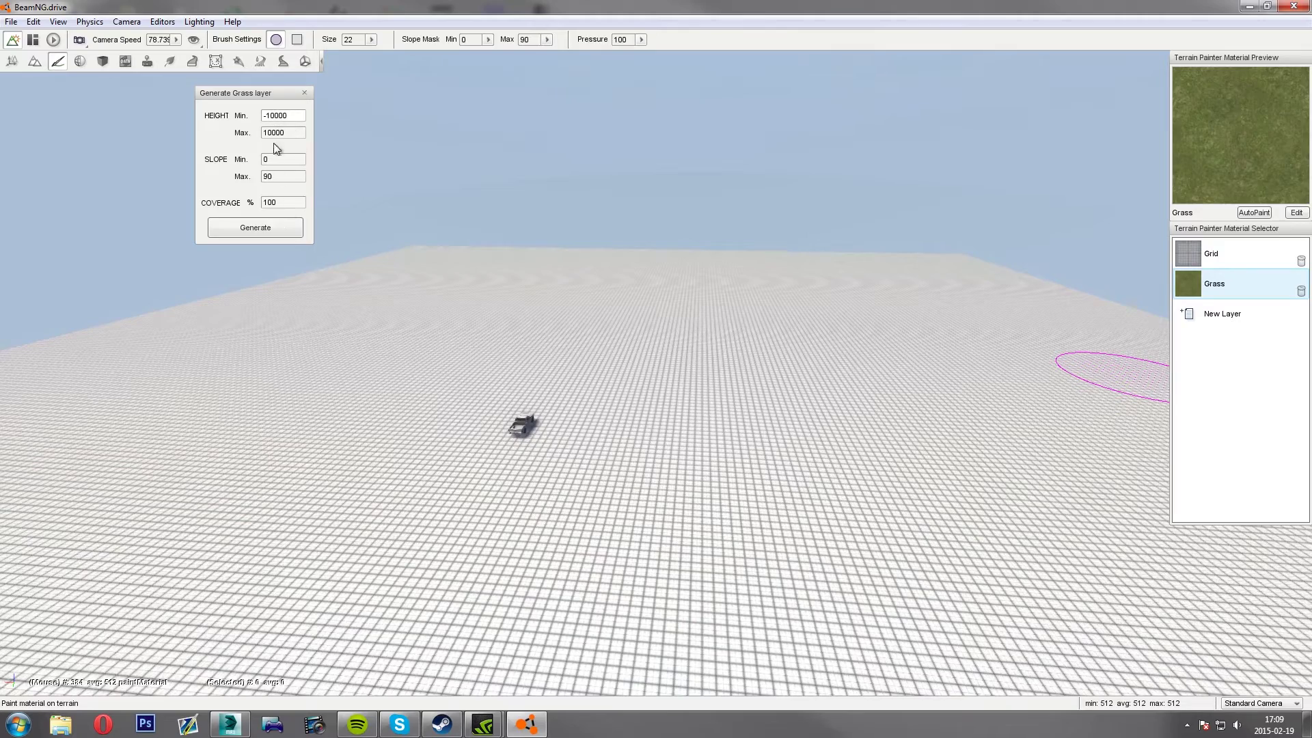
pyautogui.click(270, 233)
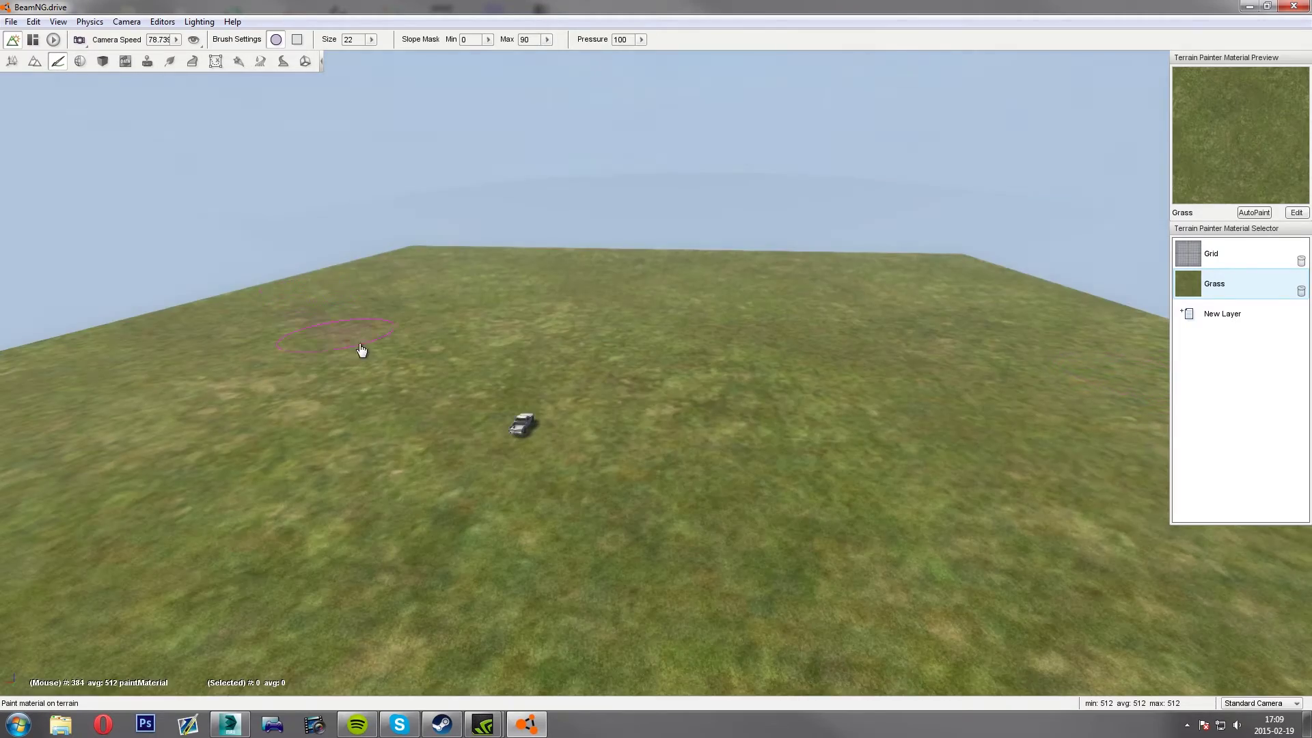
# Step: Examine the grass-covered terrain around the truck from close up and from farther away
pyautogui.moveTo(361, 350)
pyautogui.mouseDown(button='right')
pyautogui.moveTo(338, 393)
pyautogui.moveTo(321, 349)
pyautogui.moveTo(369, 350)
pyautogui.moveTo(321, 355)
pyautogui.moveTo(355, 366)
pyautogui.moveTo(342, 362)
pyautogui.moveTo(383, 424)
pyautogui.moveTo(375, 362)
pyautogui.moveTo(335, 331)
pyautogui.moveTo(362, 372)
pyautogui.moveTo(383, 375)
pyautogui.mouseUp(button='right')
pyautogui.press('w')
pyautogui.press('a')
pyautogui.press('w')
pyautogui.press('s')
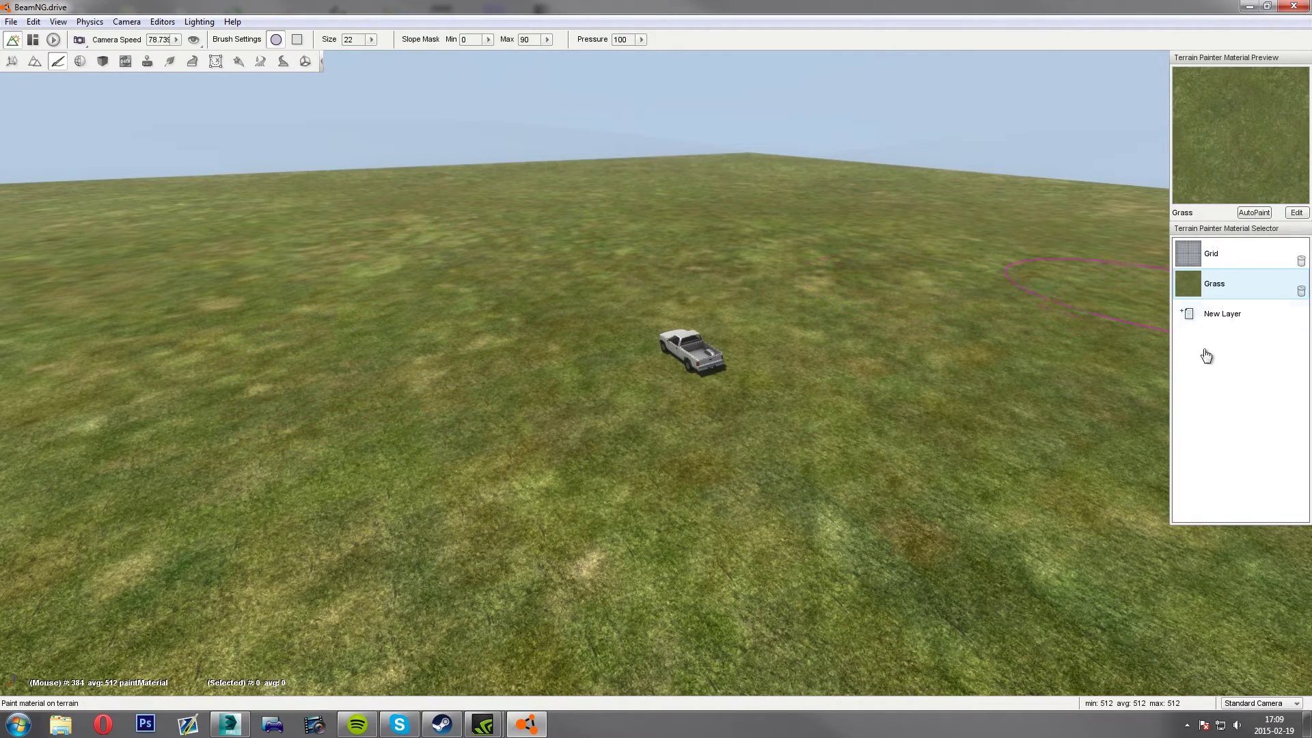
pyautogui.moveTo(1025, 376); pyautogui.dragTo(941, 364, button='right')
pyautogui.press('d')
pyautogui.press('d')
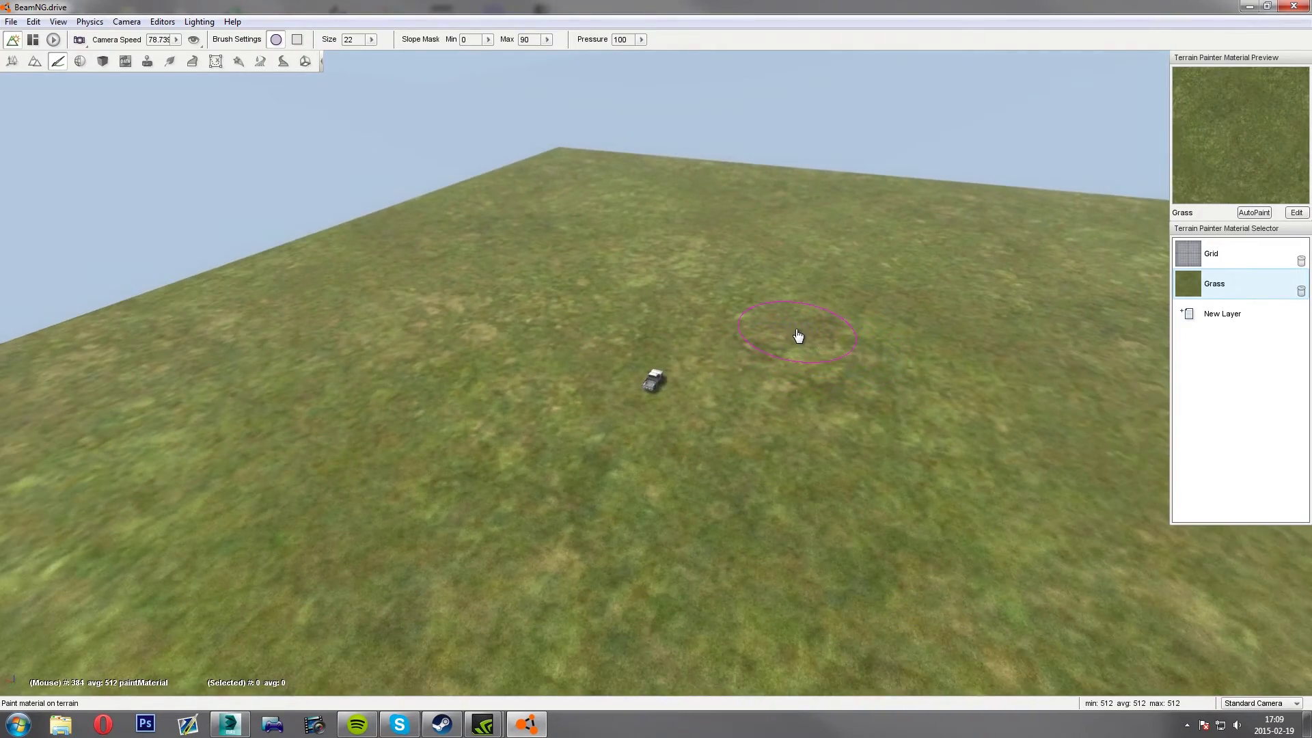
# Step: Switch to the Terrain Editor and activate the tool that adjusts terrain height up or down
pyautogui.moveTo(797, 337); pyautogui.dragTo(717, 301, button='right')
pyautogui.press('d')
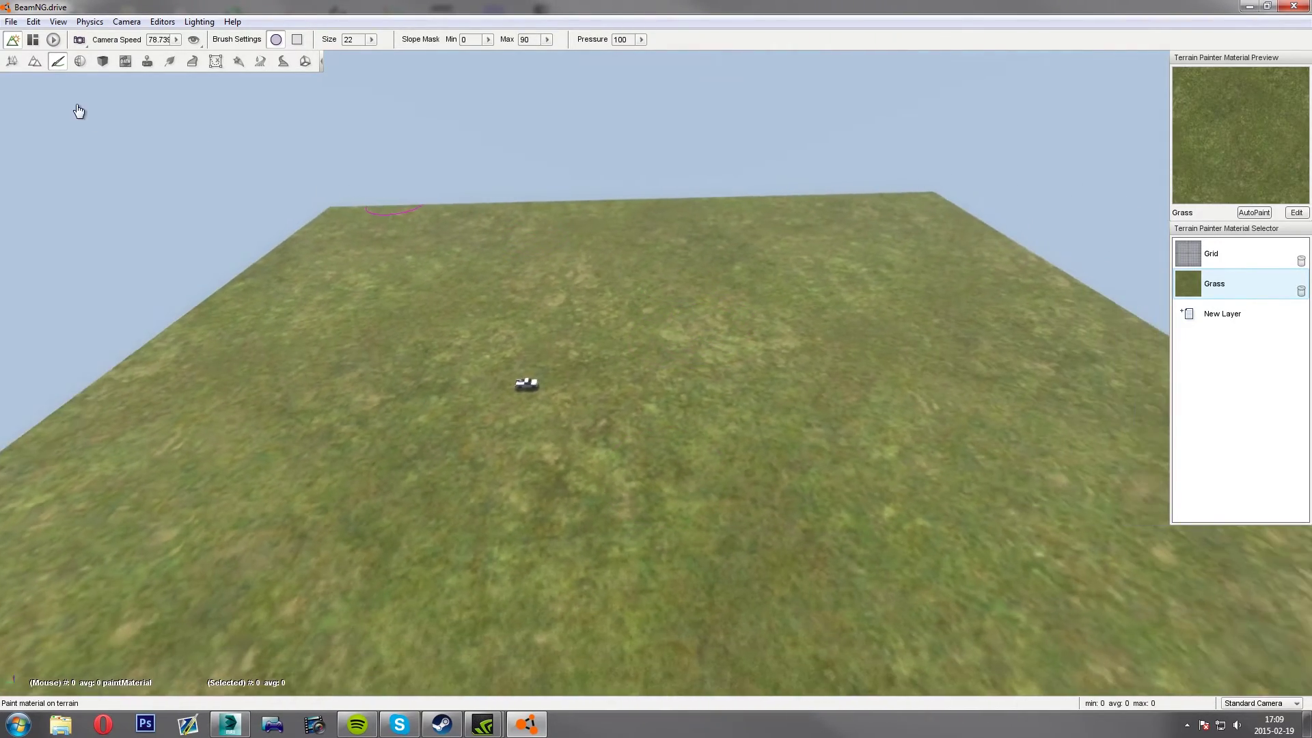
pyautogui.press('w')
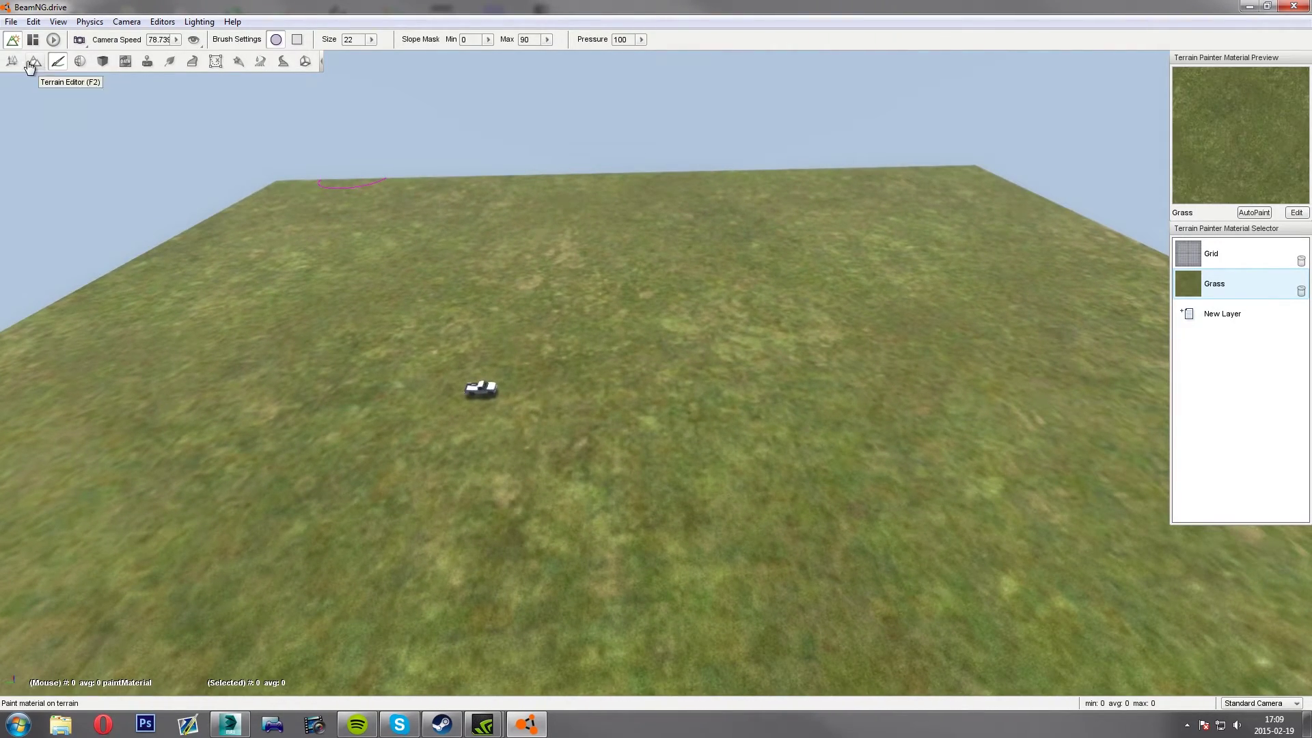
pyautogui.click(35, 62)
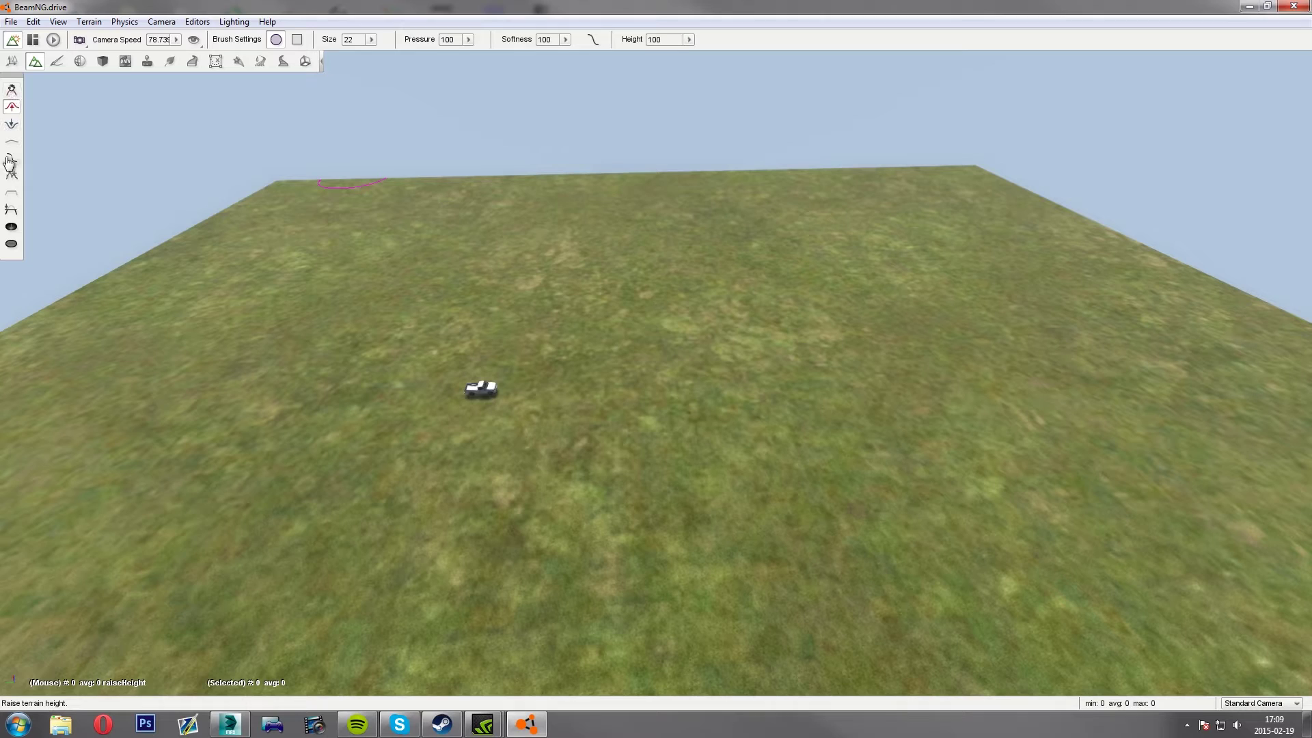
pyautogui.click(10, 94)
pyautogui.press('w')
pyautogui.moveTo(637, 322); pyautogui.dragTo(640, 372, button='right')
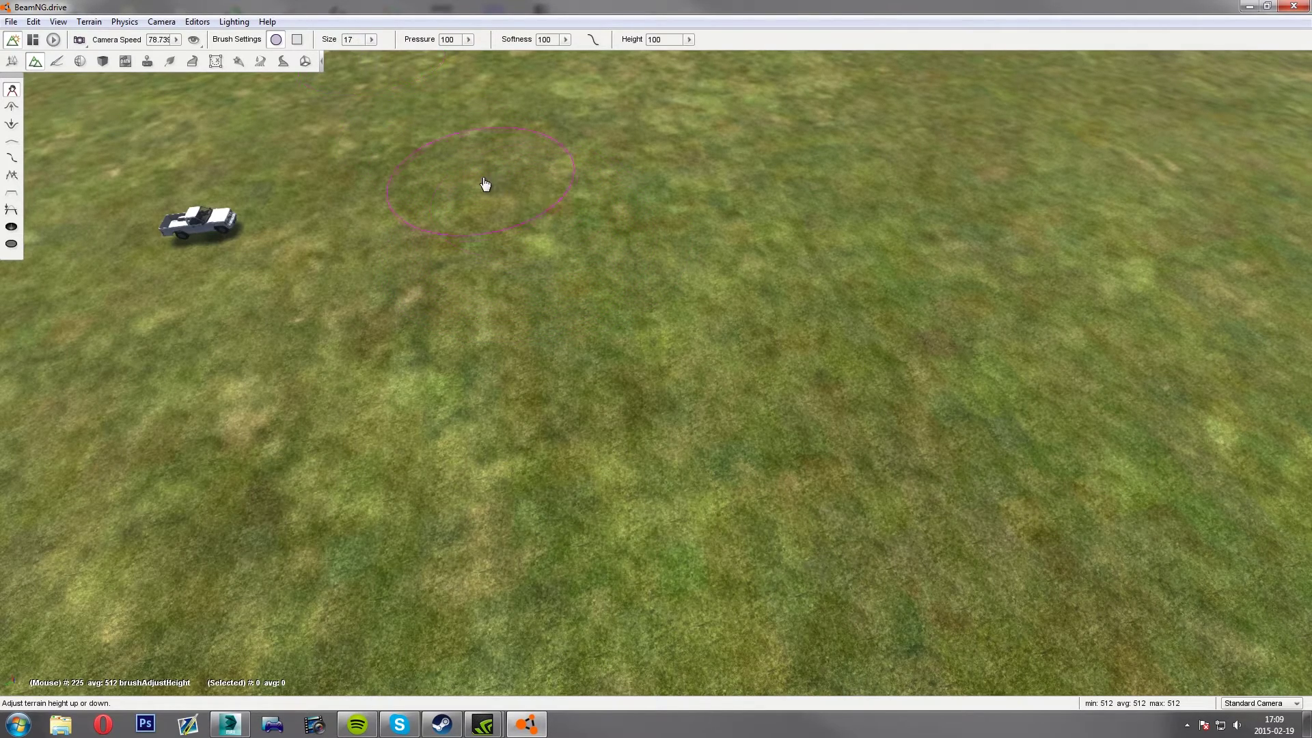
# Step: Enlarge the terrain brush to size 23 and bring an open stretch of grass beside the truck into view
pyautogui.keyDown('ctrl'); pyautogui.scroll(3, 540, 204); pyautogui.keyUp('ctrl')
pyautogui.click(374, 40)
pyautogui.moveTo(356, 56); pyautogui.dragTo(363, 57)
pyautogui.click(523, 246)
pyautogui.press('w')
pyautogui.moveTo(530, 202); pyautogui.dragTo(538, 175, button='right')
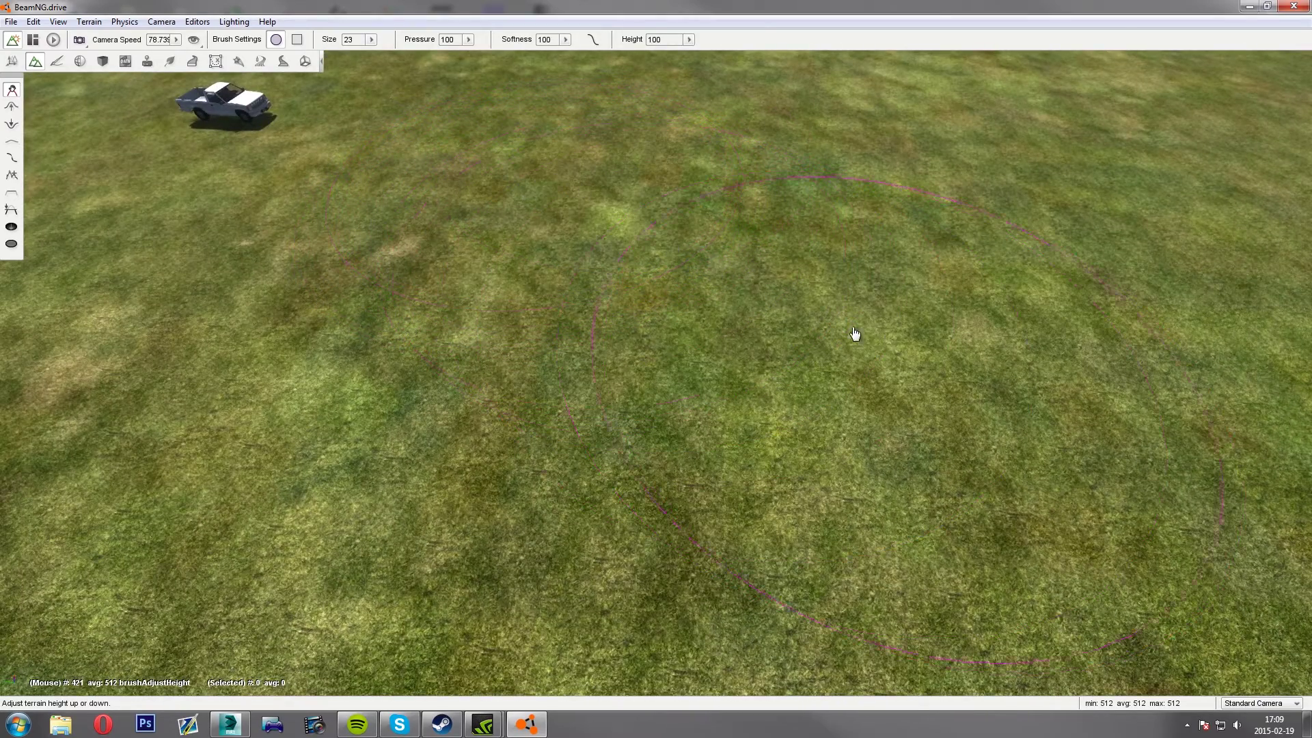
pyautogui.moveTo(855, 333); pyautogui.dragTo(844, 330, button='right')
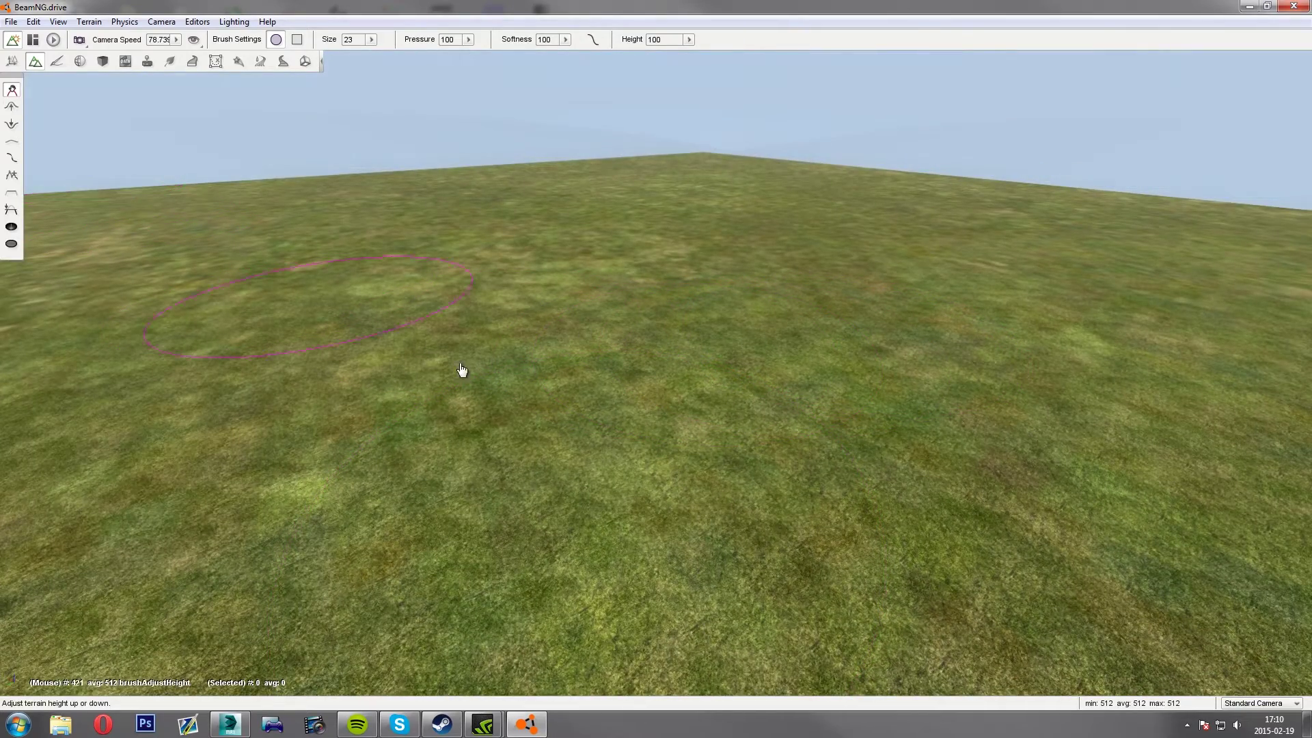
# Step: Reduce the brush to size 9, try adjusting the height of a patch of open grass, and undo it
pyautogui.keyDown('ctrl'); pyautogui.scroll(-9, 652, 438); pyautogui.keyUp('ctrl')
pyautogui.press('[')
pyautogui.press('[')
pyautogui.press('[')
pyautogui.press('[')
pyautogui.press('[')
pyautogui.moveTo(622, 402)
pyautogui.mouseDown()
pyautogui.moveTo(622, 372)
pyautogui.moveTo(622, 428)
pyautogui.moveTo(622, 373)
pyautogui.moveTo(622, 427)
pyautogui.moveTo(638, 353)
pyautogui.mouseUp()
pyautogui.hotkey('ctrl', 'z')
# Step: Try raising a small mound on the open grass with the raise height tool and undo it
pyautogui.click(12, 106)
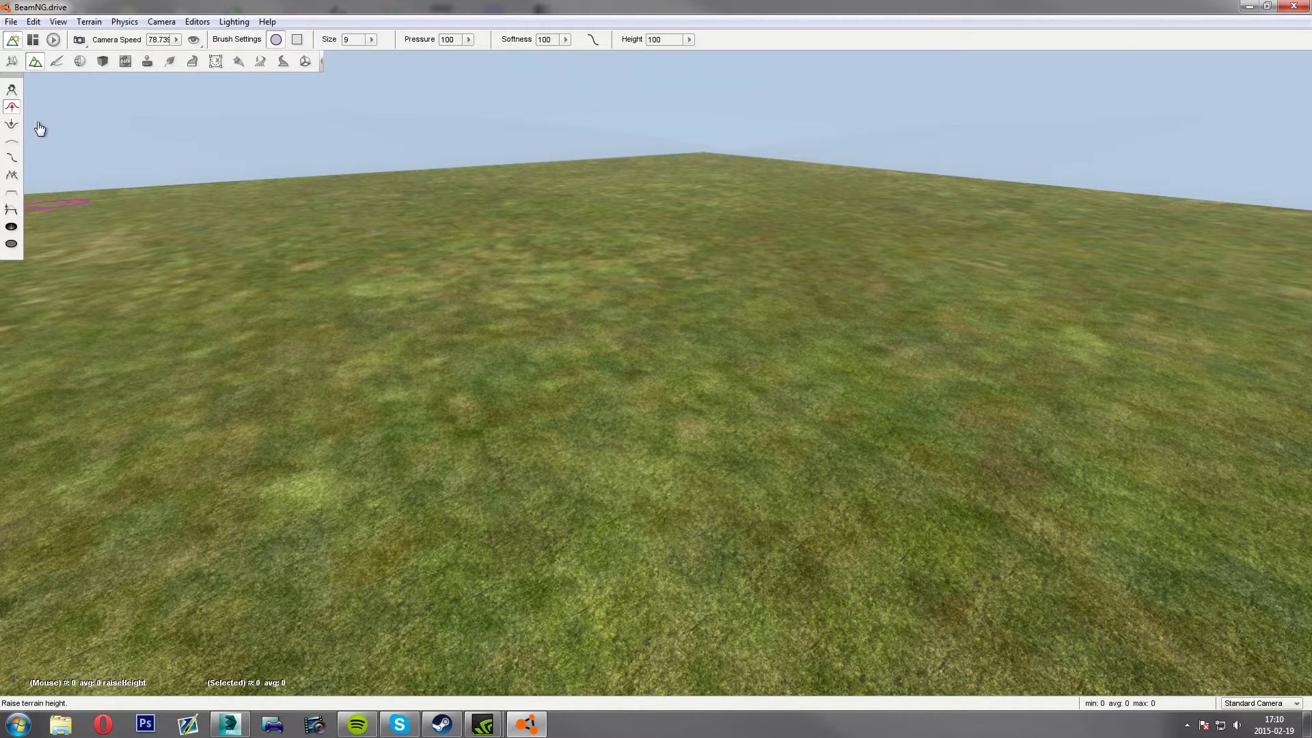
pyautogui.doubleClick(617, 373)
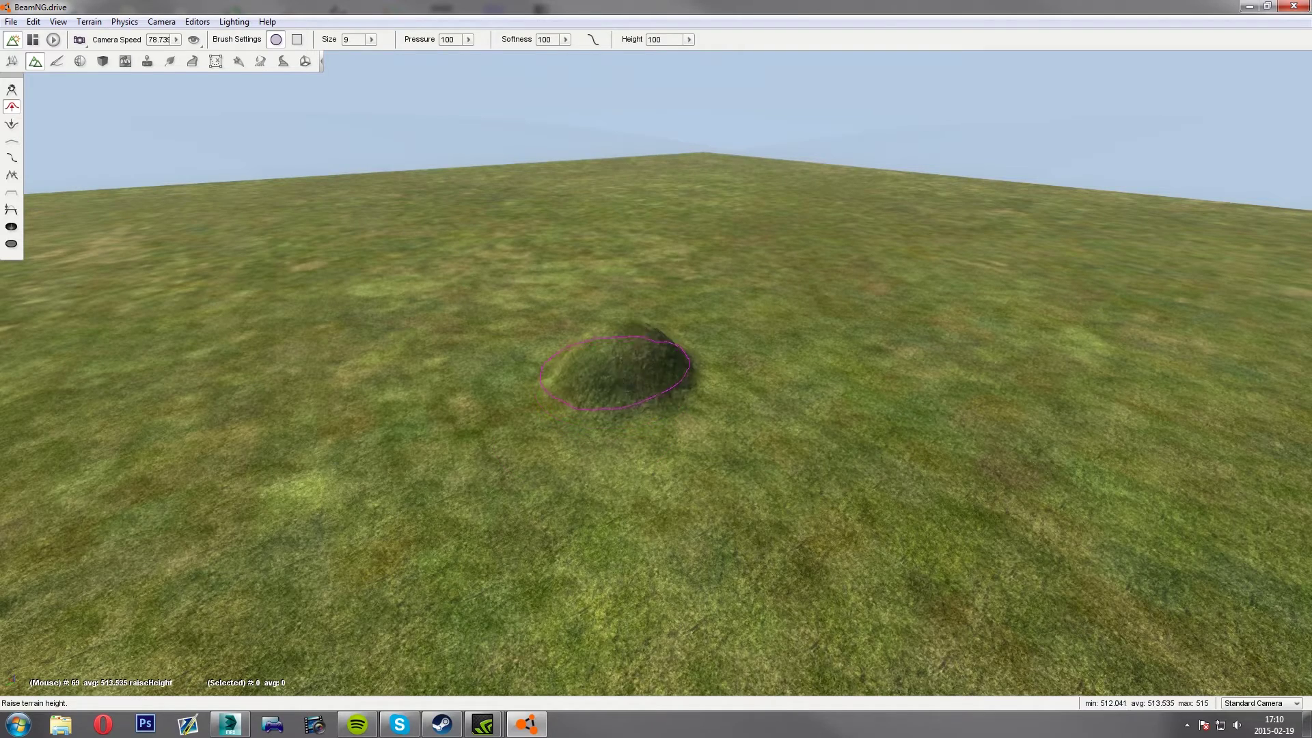
pyautogui.click(779, 384)
pyautogui.hotkey('ctrl', 'z')
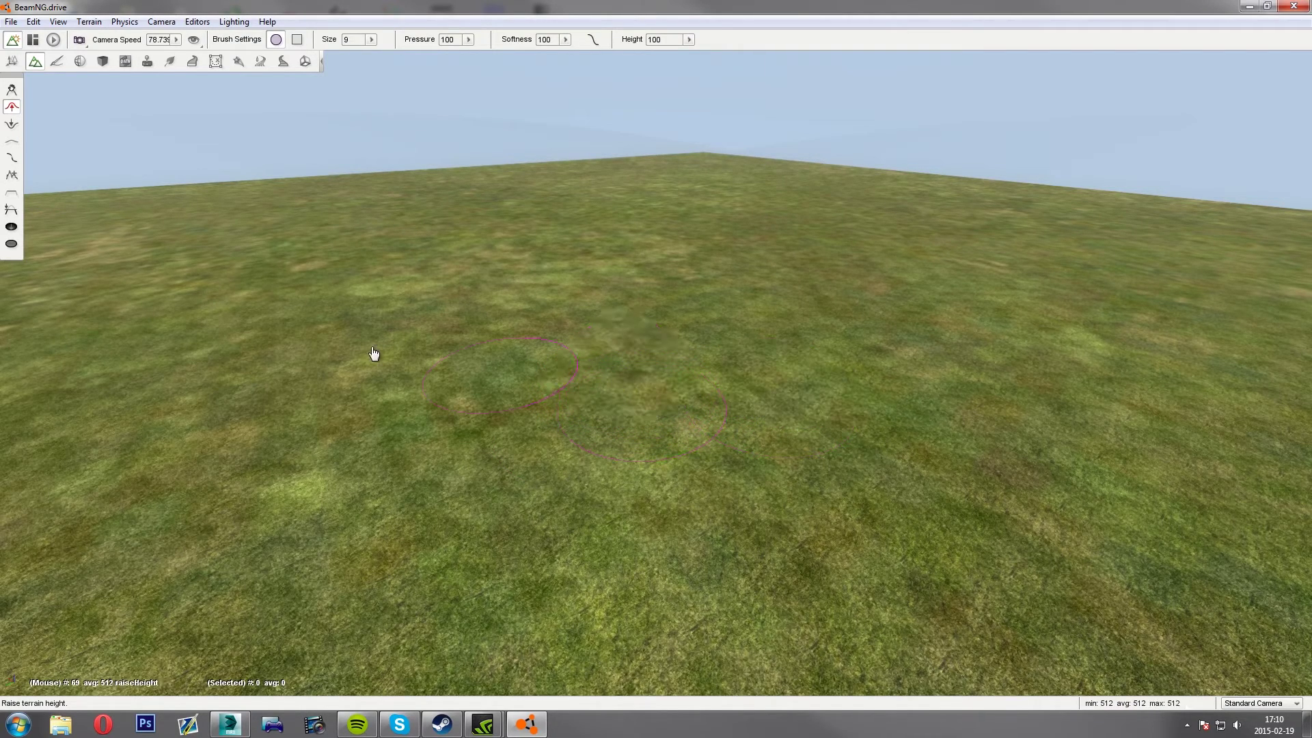
# Step: Try the lower height tool on the open grass, and select the smooth terrain and smooth slope tools
pyautogui.click(12, 124)
pyautogui.moveTo(612, 351); pyautogui.dragTo(609, 363)
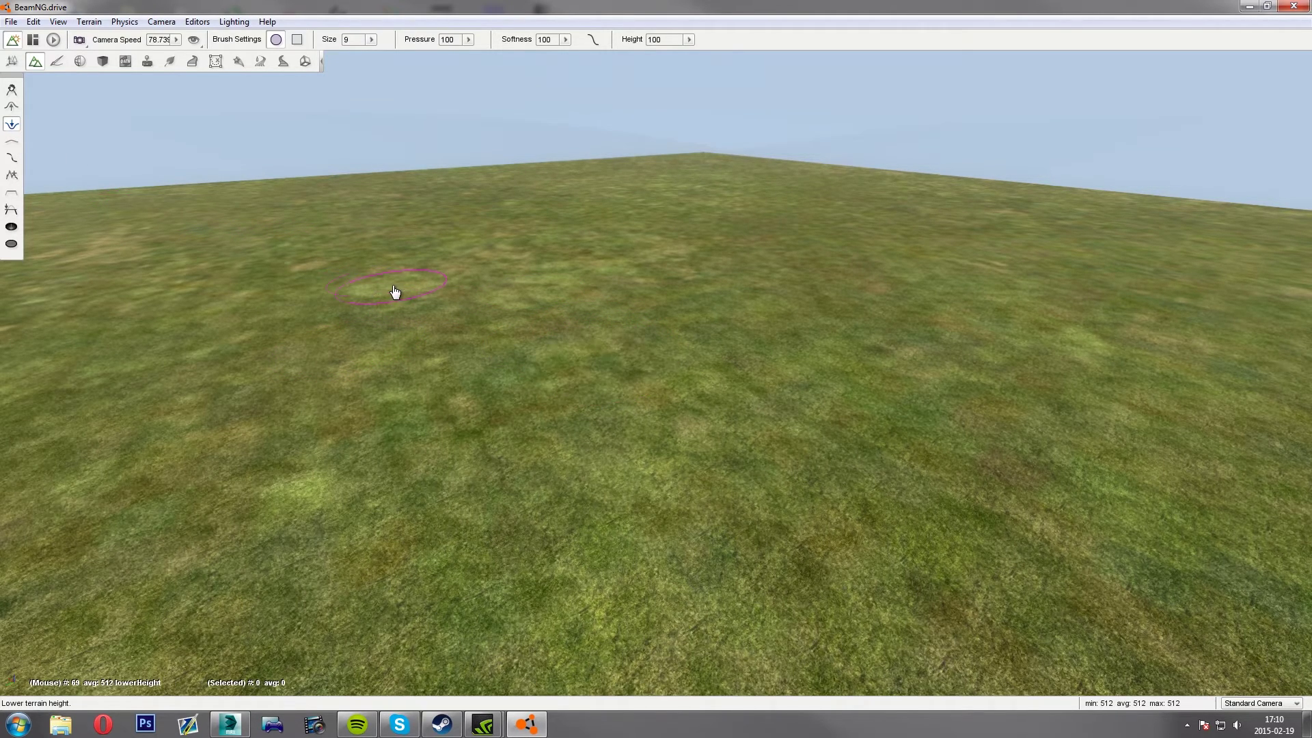
pyautogui.click(11, 141)
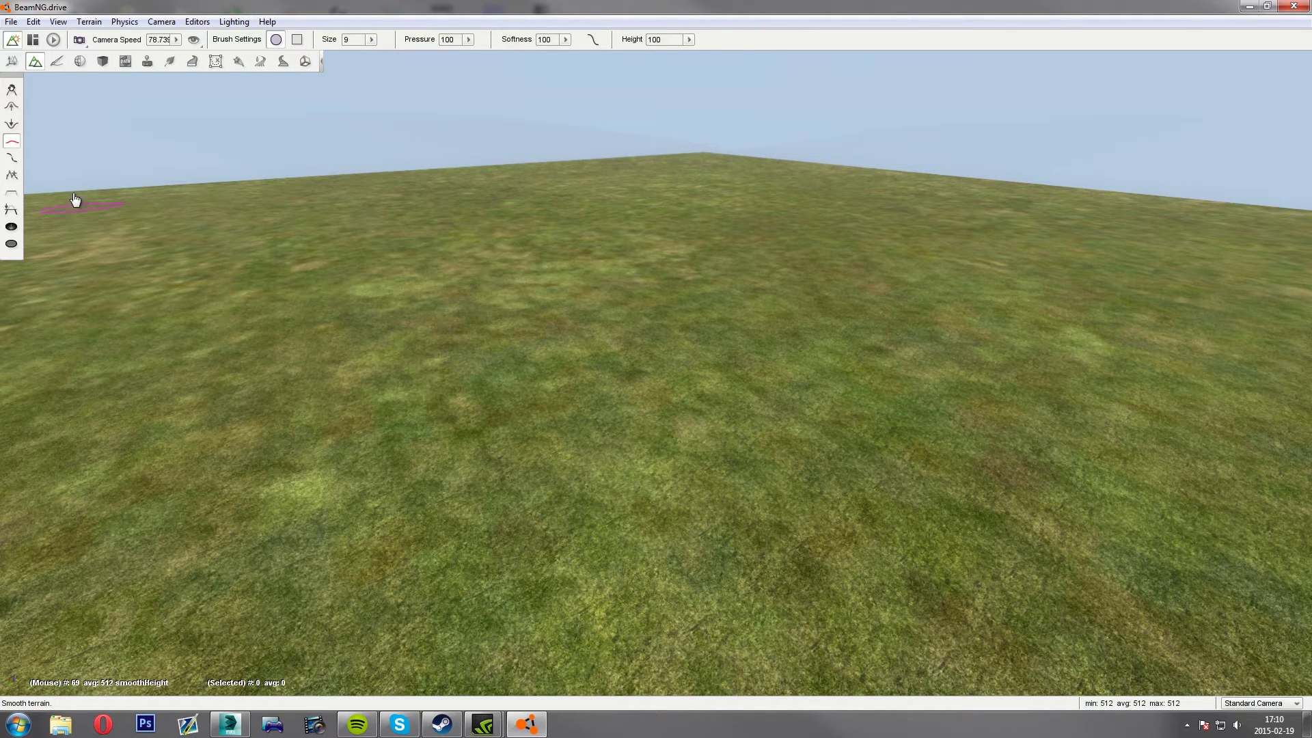
pyautogui.click(12, 159)
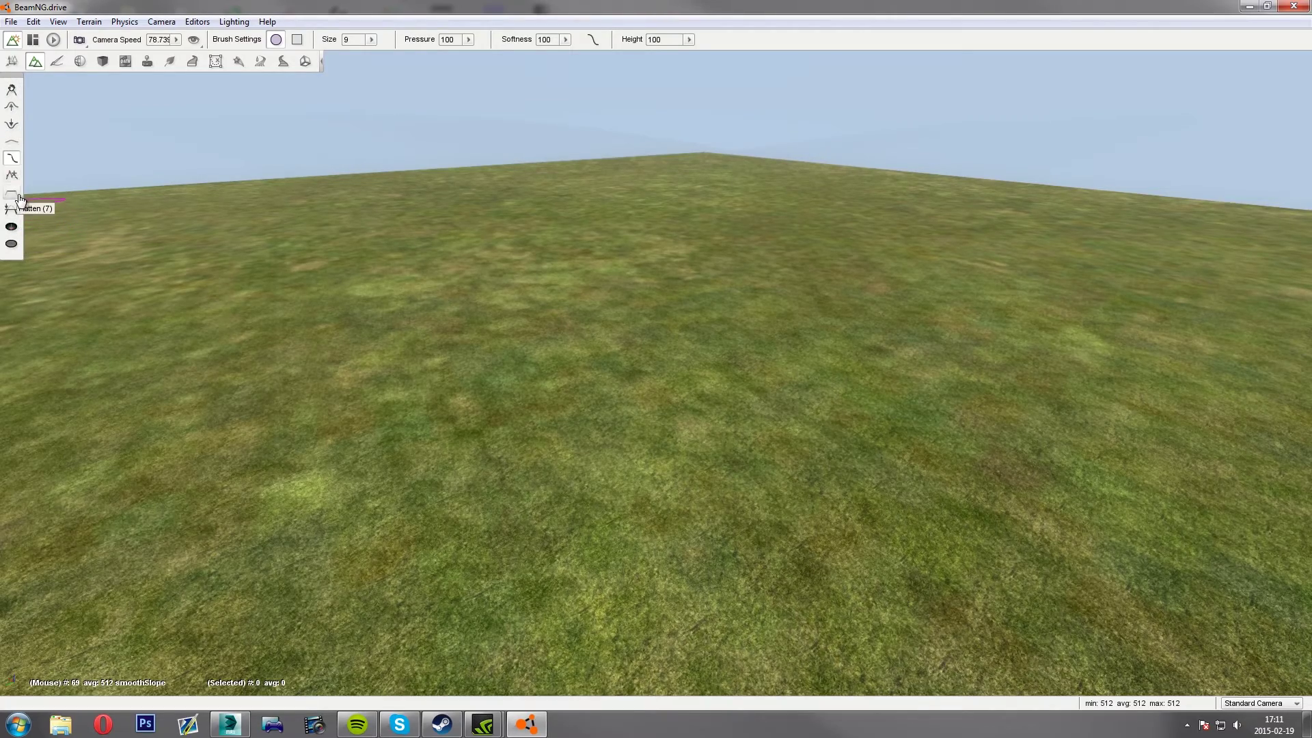
# Step: Activate the noise tool for modifying terrain height and set the brush size to 40
pyautogui.click(12, 176)
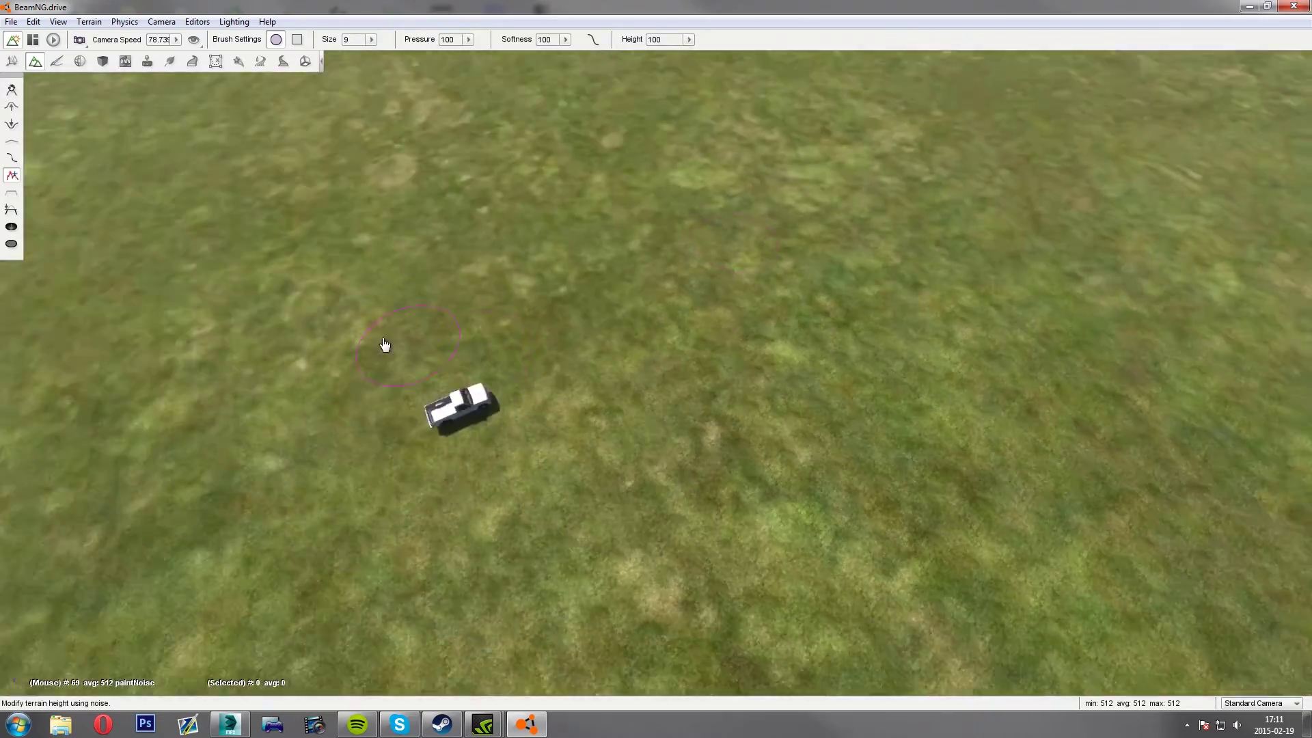
pyautogui.press('s')
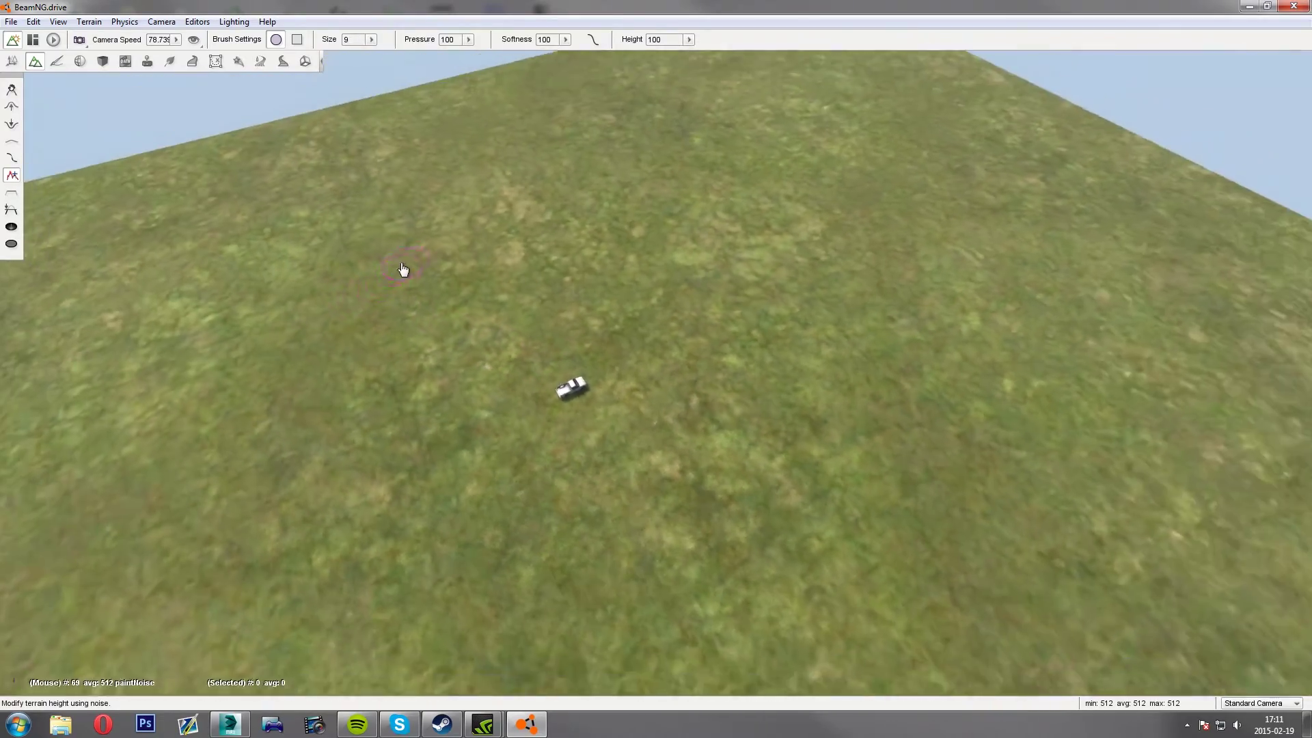
pyautogui.click(370, 44)
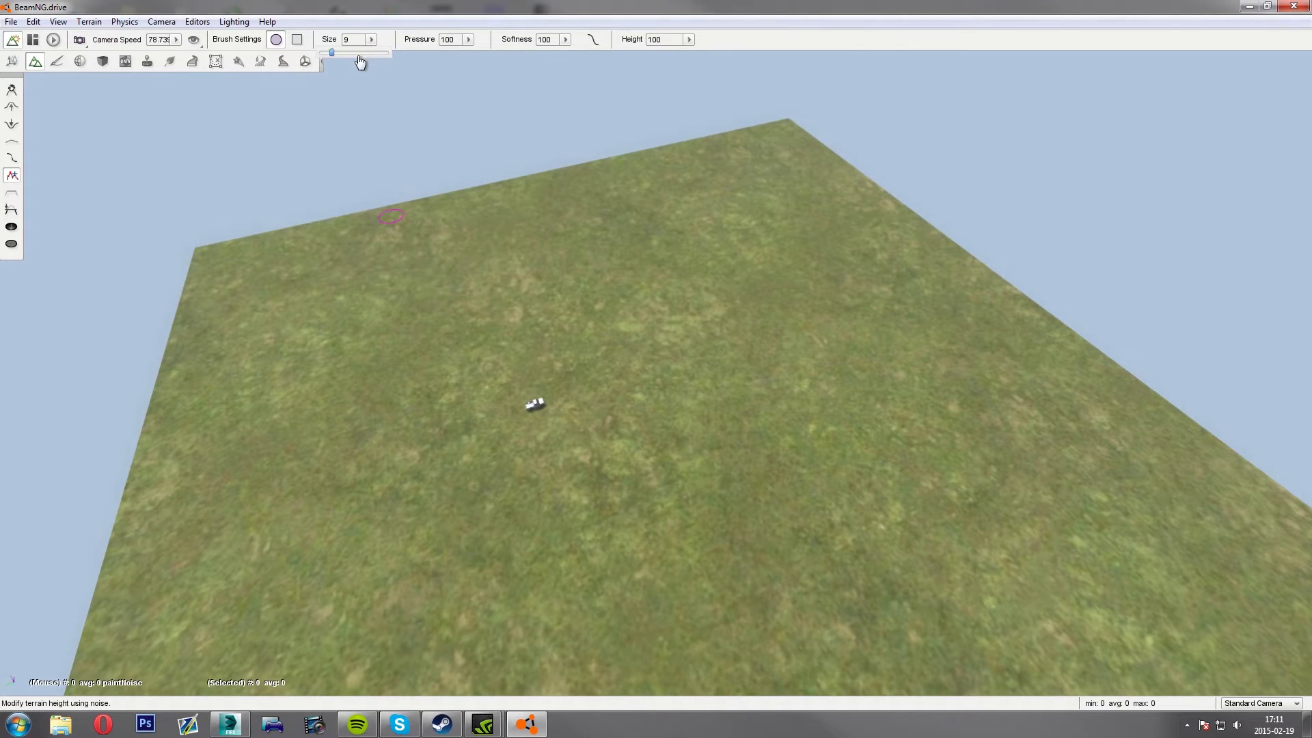
pyautogui.click(367, 57)
pyautogui.click(552, 239)
pyautogui.press('d')
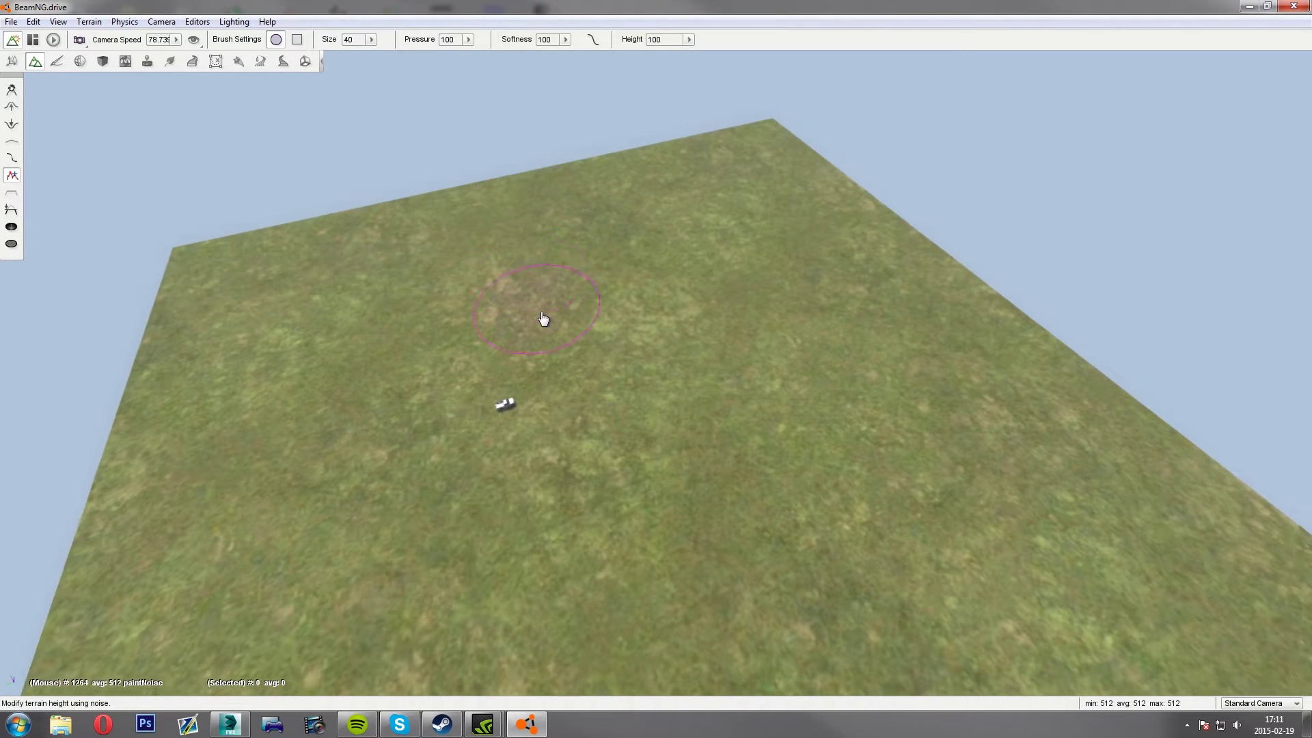
# Step: Raise a long ridge and further rough hills around the truck with noise strokes
pyautogui.press('w')
pyautogui.moveTo(533, 288)
pyautogui.mouseDown()
pyautogui.moveTo(482, 290)
pyautogui.moveTo(603, 270)
pyautogui.moveTo(691, 328)
pyautogui.moveTo(314, 308)
pyautogui.moveTo(243, 378)
pyautogui.mouseUp()
pyautogui.moveTo(186, 429); pyautogui.dragTo(215, 425, button='right')
pyautogui.press('d')
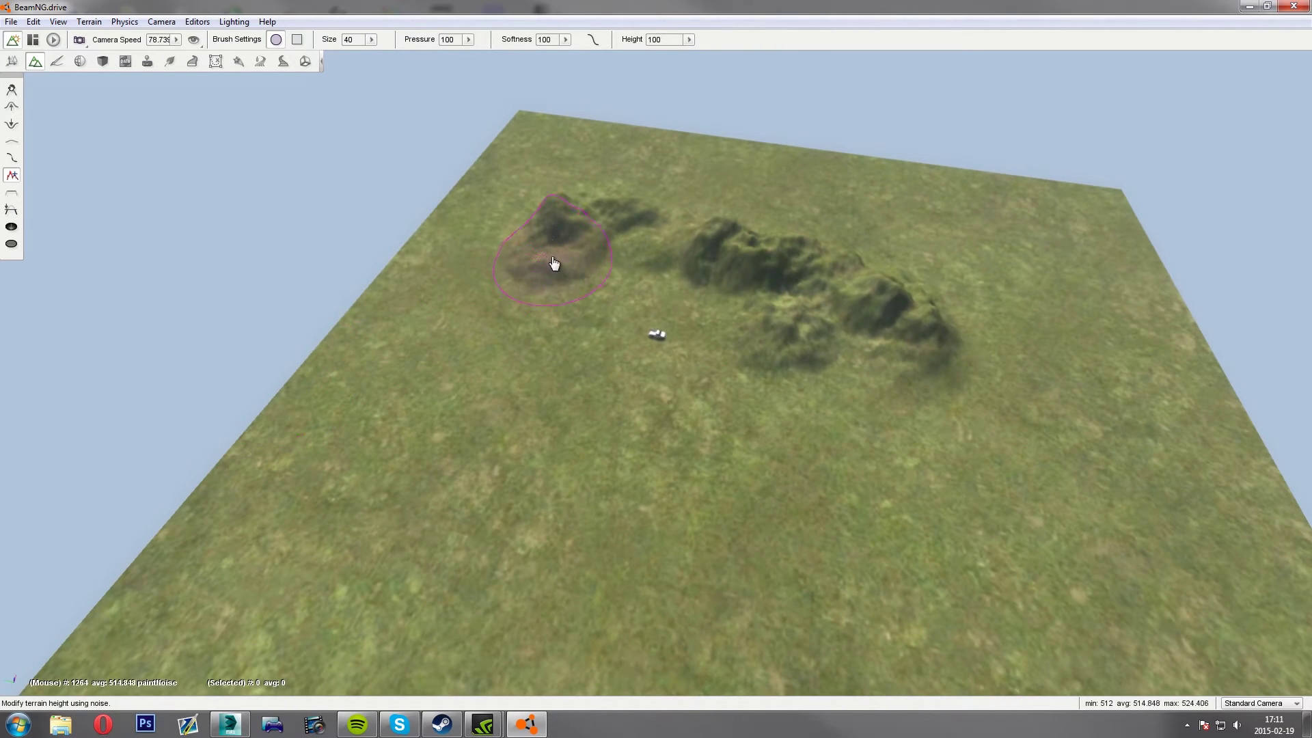
pyautogui.moveTo(528, 274)
pyautogui.mouseDown()
pyautogui.moveTo(483, 289)
pyautogui.moveTo(514, 357)
pyautogui.moveTo(478, 328)
pyautogui.mouseUp()
pyautogui.moveTo(405, 472)
pyautogui.mouseDown()
pyautogui.moveTo(447, 488)
pyautogui.moveTo(472, 526)
pyautogui.mouseUp()
# Step: Build a tall jagged mountain across from the ridge with noise strokes and add foothills around its base
pyautogui.moveTo(444, 536); pyautogui.dragTo(601, 567, button='right')
pyautogui.moveTo(767, 444)
pyautogui.mouseDown()
pyautogui.moveTo(762, 413)
pyautogui.moveTo(714, 376)
pyautogui.moveTo(748, 393)
pyautogui.moveTo(772, 410)
pyautogui.moveTo(676, 401)
pyautogui.moveTo(650, 382)
pyautogui.mouseUp()
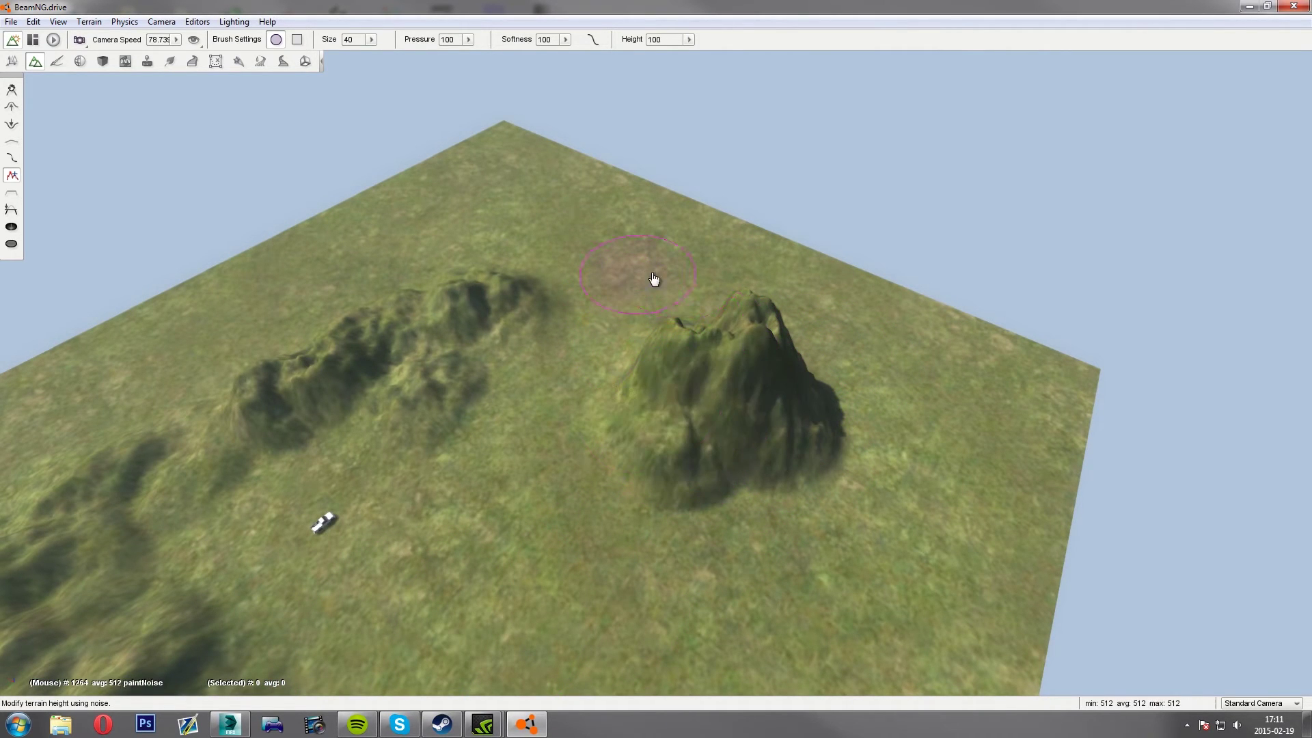
pyautogui.moveTo(700, 286)
pyautogui.mouseDown()
pyautogui.moveTo(800, 307)
pyautogui.moveTo(890, 427)
pyautogui.moveTo(970, 427)
pyautogui.mouseUp()
pyautogui.press('d')
pyautogui.moveTo(920, 363)
pyautogui.mouseDown(button='right')
pyautogui.moveTo(896, 380)
pyautogui.moveTo(831, 371)
pyautogui.moveTo(786, 403)
pyautogui.mouseUp(button='right')
pyautogui.moveTo(639, 502); pyautogui.dragTo(737, 484)
pyautogui.press('d')
pyautogui.moveTo(737, 483); pyautogui.dragTo(643, 492, button='right')
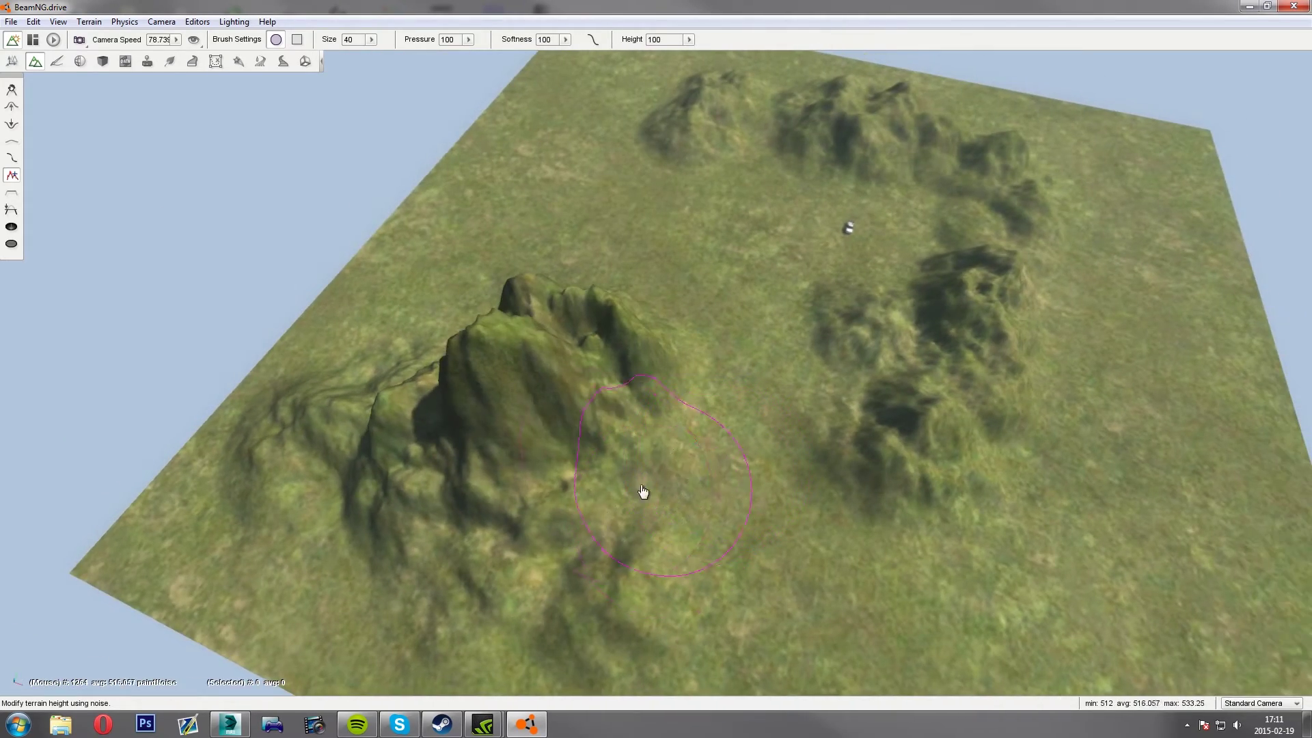
# Step: Extend a chain of rough noise hills from the foot of the tall mountain along the nearby terrain edge
pyautogui.moveTo(632, 497)
pyautogui.mouseDown()
pyautogui.moveTo(662, 524)
pyautogui.moveTo(785, 569)
pyautogui.mouseUp()
pyautogui.press('d')
pyautogui.moveTo(835, 580)
pyautogui.mouseDown(button='right')
pyautogui.moveTo(809, 555)
pyautogui.moveTo(644, 496)
pyautogui.mouseUp(button='right')
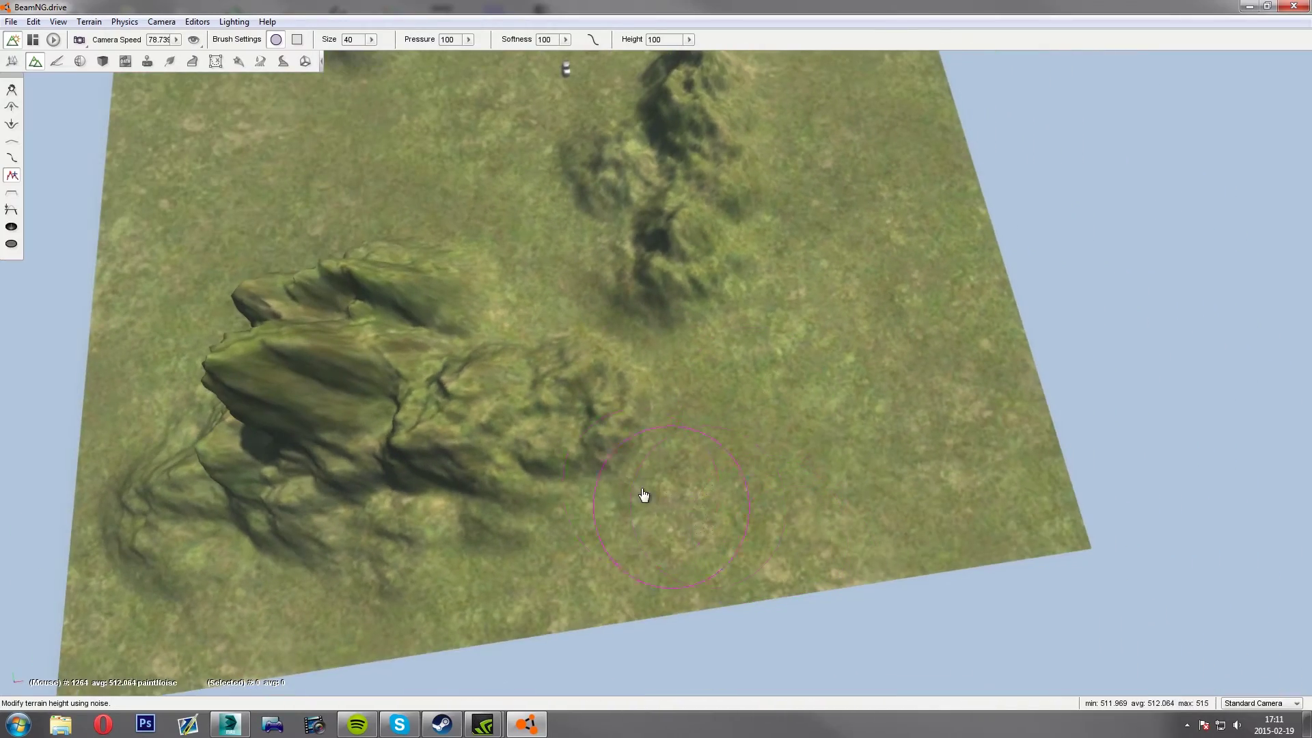
pyautogui.moveTo(635, 471)
pyautogui.mouseDown()
pyautogui.moveTo(762, 454)
pyautogui.moveTo(823, 462)
pyautogui.mouseUp()
pyautogui.press('d')
pyautogui.moveTo(926, 460)
pyautogui.mouseDown(button='right')
pyautogui.moveTo(868, 461)
pyautogui.moveTo(608, 690)
pyautogui.moveTo(868, 410)
pyautogui.moveTo(858, 392)
pyautogui.mouseUp(button='right')
pyautogui.press('s')
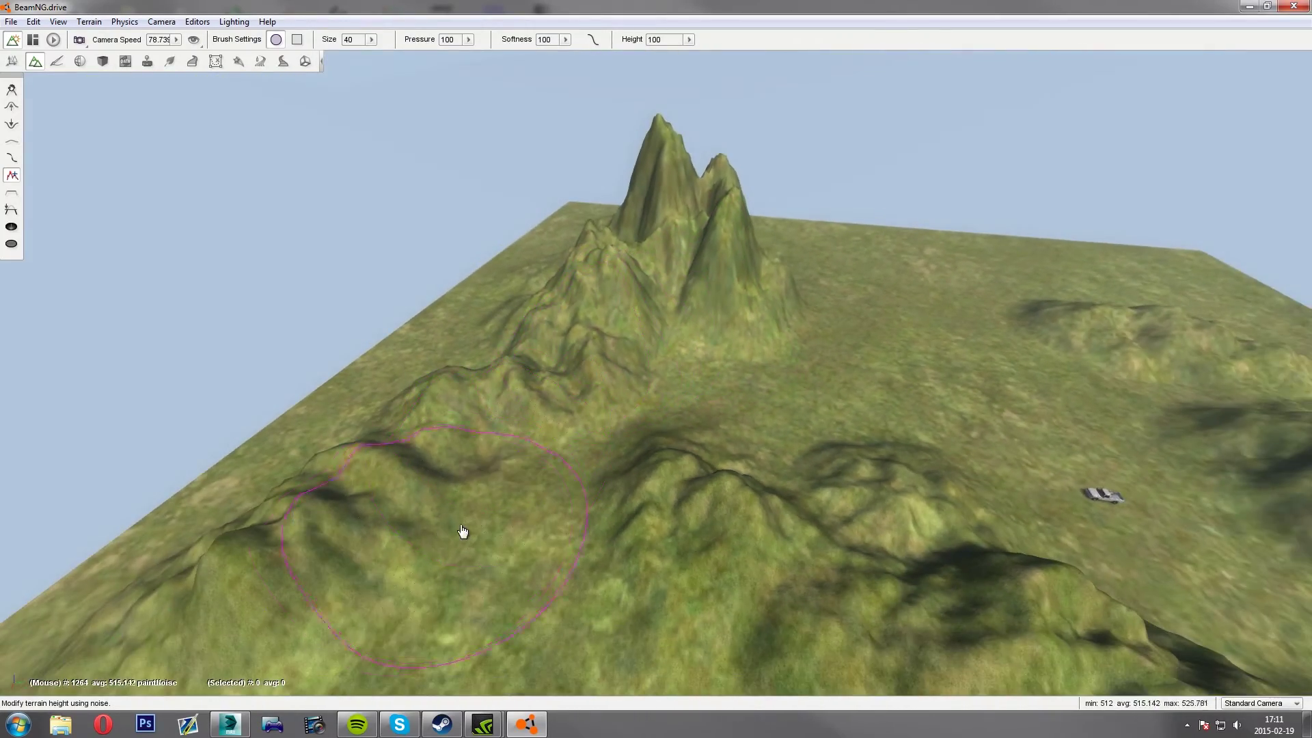
# Step: Raise low noise hills along the far terrain edge between the tall mountain and the opposite hills
pyautogui.moveTo(463, 531); pyautogui.dragTo(518, 567, button='right')
pyautogui.press('s')
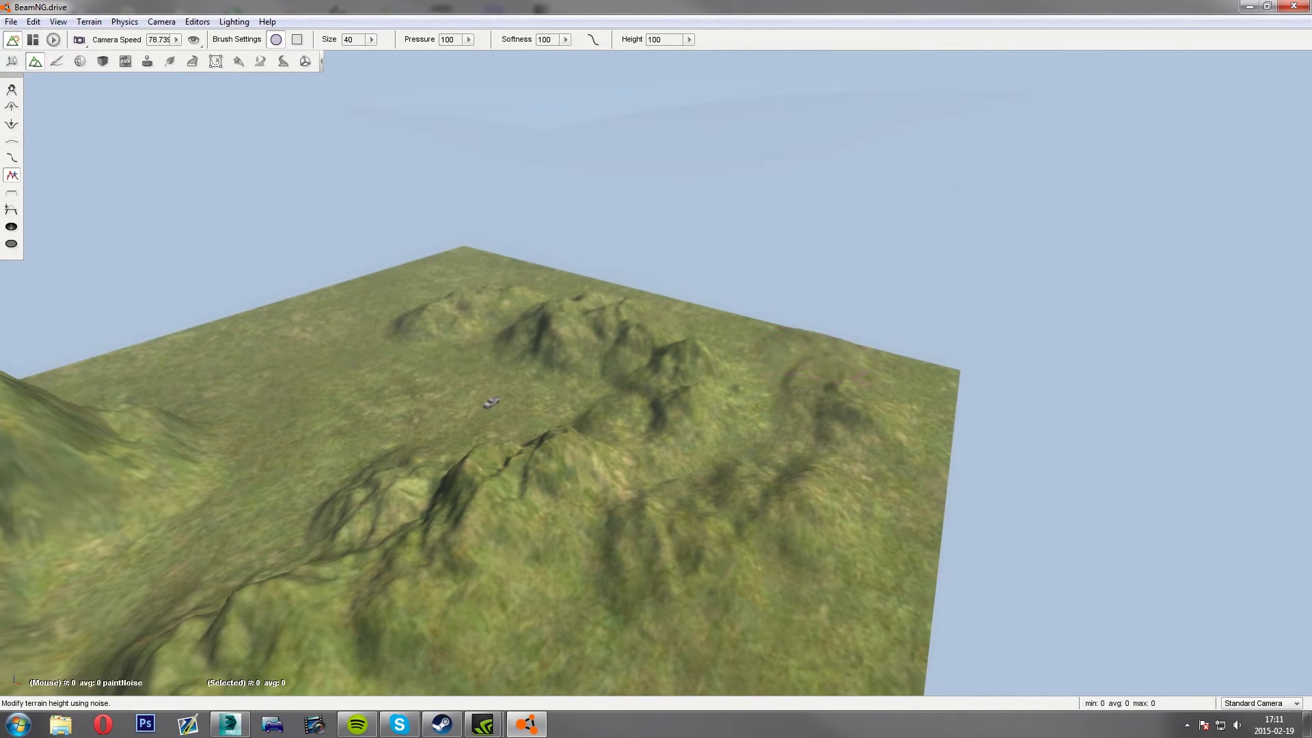
pyautogui.moveTo(286, 339)
pyautogui.mouseDown()
pyautogui.moveTo(197, 351)
pyautogui.moveTo(196, 372)
pyautogui.mouseUp()
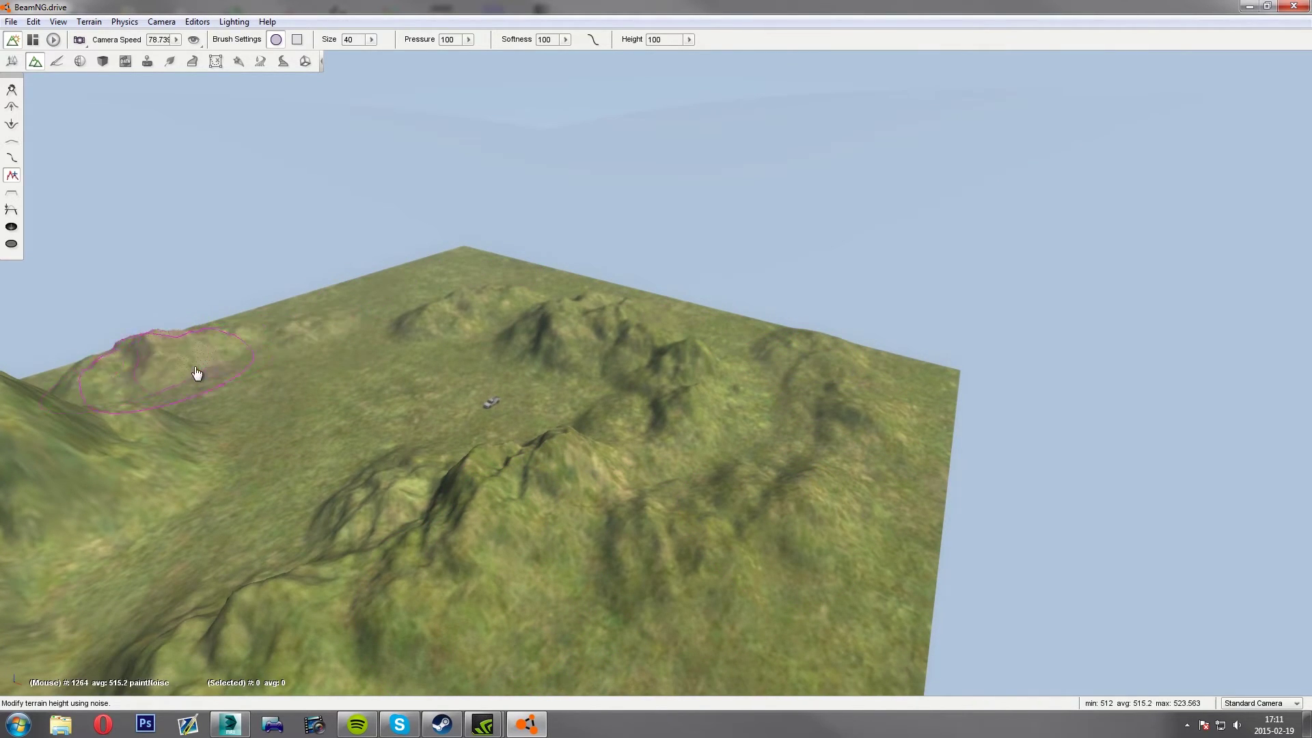
pyautogui.press('d')
pyautogui.moveTo(197, 372)
pyautogui.mouseDown(button='right')
pyautogui.moveTo(89, 375)
pyautogui.moveTo(116, 386)
pyautogui.mouseUp(button='right')
pyautogui.press('w')
pyautogui.moveTo(301, 369); pyautogui.dragTo(223, 367, button='right')
pyautogui.press('d')
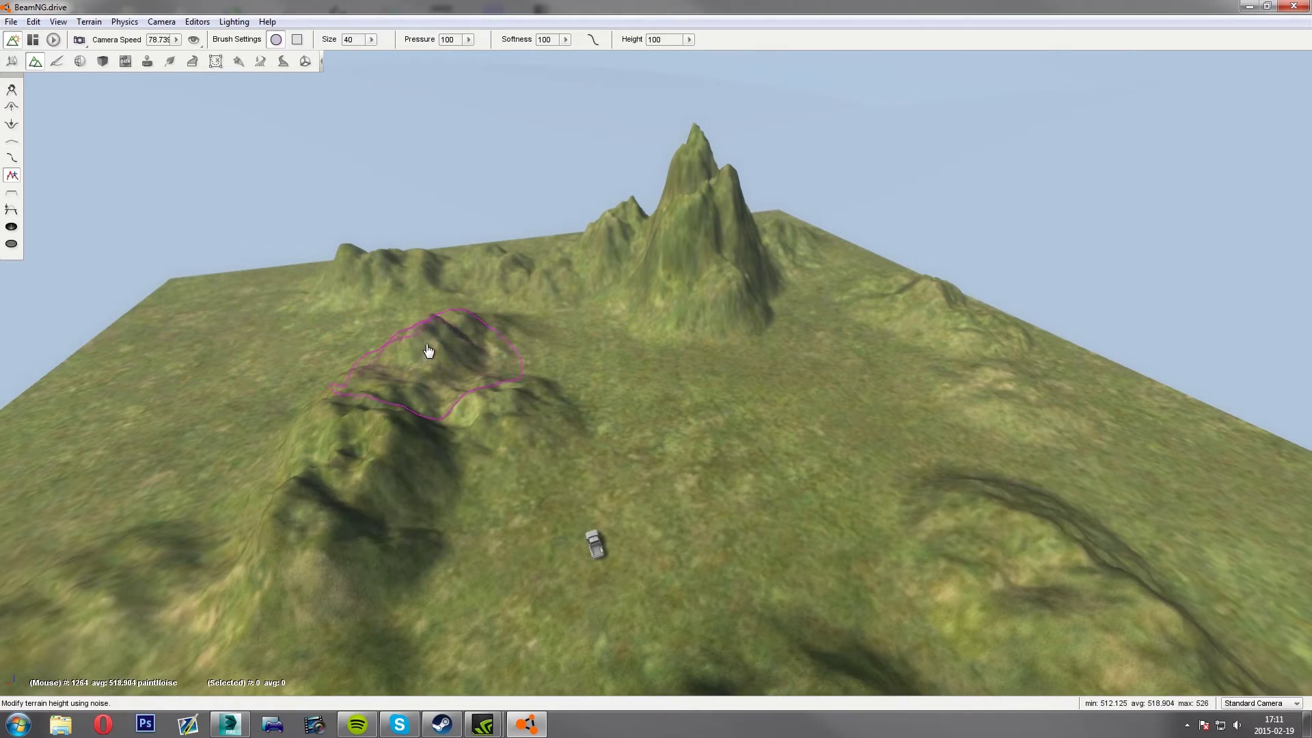
# Step: Examine the sculpted hills, ridge and tall mountain around the truck from several sides
pyautogui.press('w')
pyautogui.moveTo(612, 374)
pyautogui.mouseDown(button='right')
pyautogui.moveTo(650, 305)
pyautogui.moveTo(673, 335)
pyautogui.moveTo(909, 410)
pyautogui.moveTo(683, 438)
pyautogui.moveTo(673, 301)
pyautogui.moveTo(552, 327)
pyautogui.moveTo(506, 266)
pyautogui.moveTo(546, 458)
pyautogui.moveTo(494, 354)
pyautogui.moveTo(588, 383)
pyautogui.moveTo(684, 386)
pyautogui.moveTo(568, 376)
pyautogui.mouseUp(button='right')
pyautogui.press('s')
pyautogui.press('w')
pyautogui.press('d')
pyautogui.press('s')
pyautogui.press('a')
pyautogui.press('s')
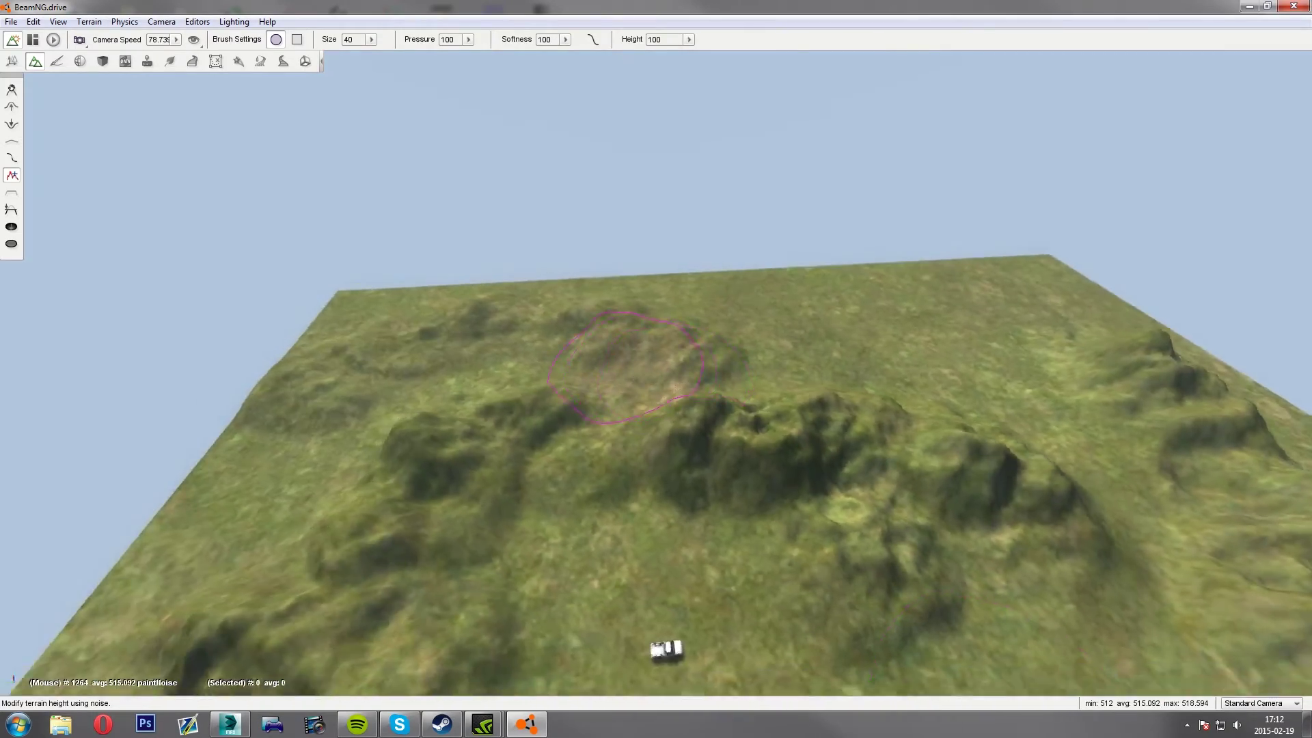
pyautogui.press('a')
pyautogui.moveTo(644, 351)
pyautogui.mouseDown(button='right')
pyautogui.moveTo(731, 369)
pyautogui.moveTo(711, 366)
pyautogui.mouseUp(button='right')
pyautogui.press('d')
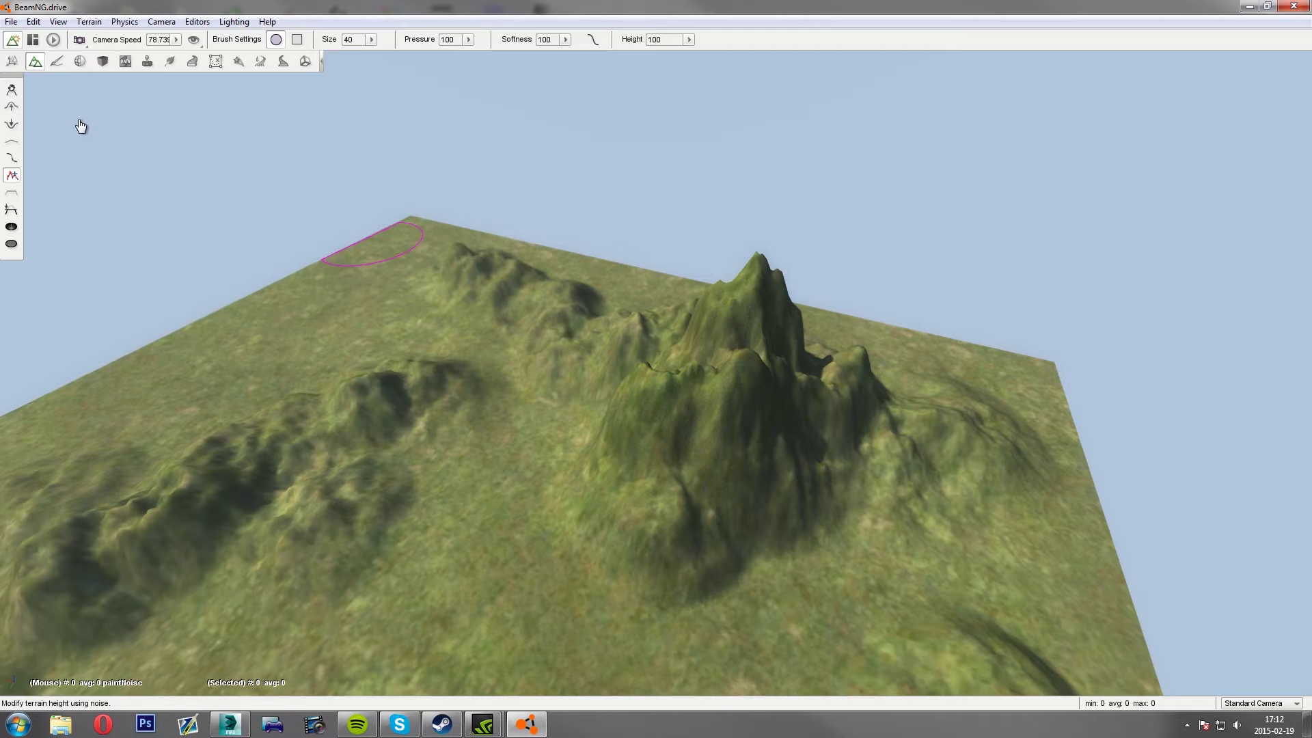
# Step: Return to the Terrain Painter and add the Rock terrain material as a new paint layer
pyautogui.click(57, 67)
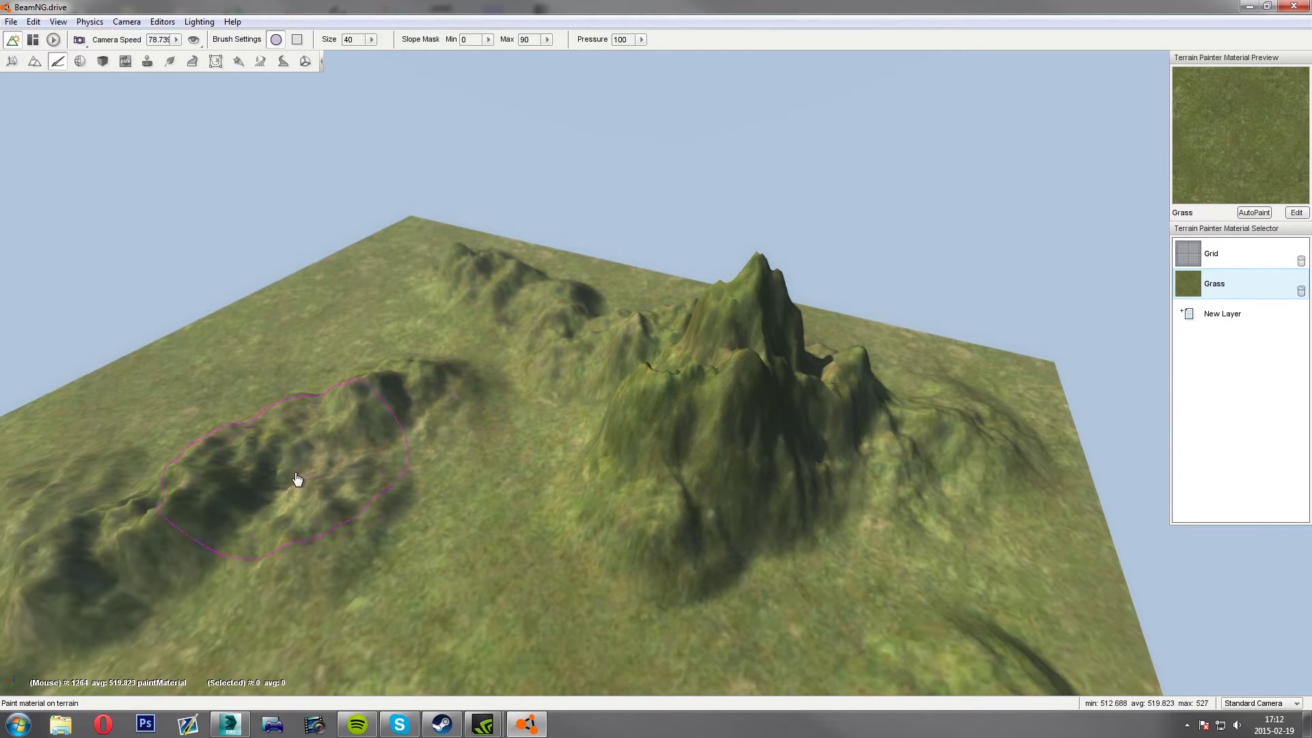
pyautogui.moveTo(389, 464); pyautogui.dragTo(408, 451, button='right')
pyautogui.moveTo(571, 438)
pyautogui.mouseDown(button='right')
pyautogui.moveTo(410, 438)
pyautogui.moveTo(379, 458)
pyautogui.mouseUp(button='right')
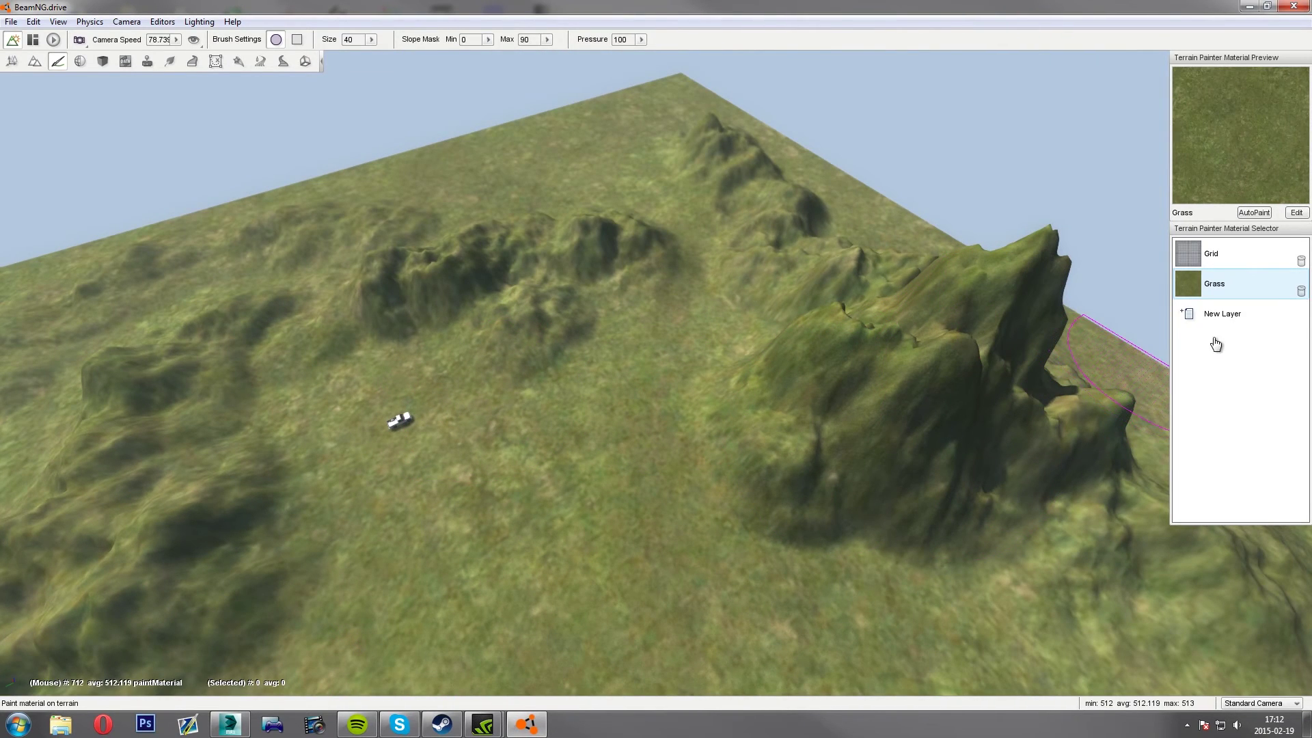
pyautogui.click(1227, 321)
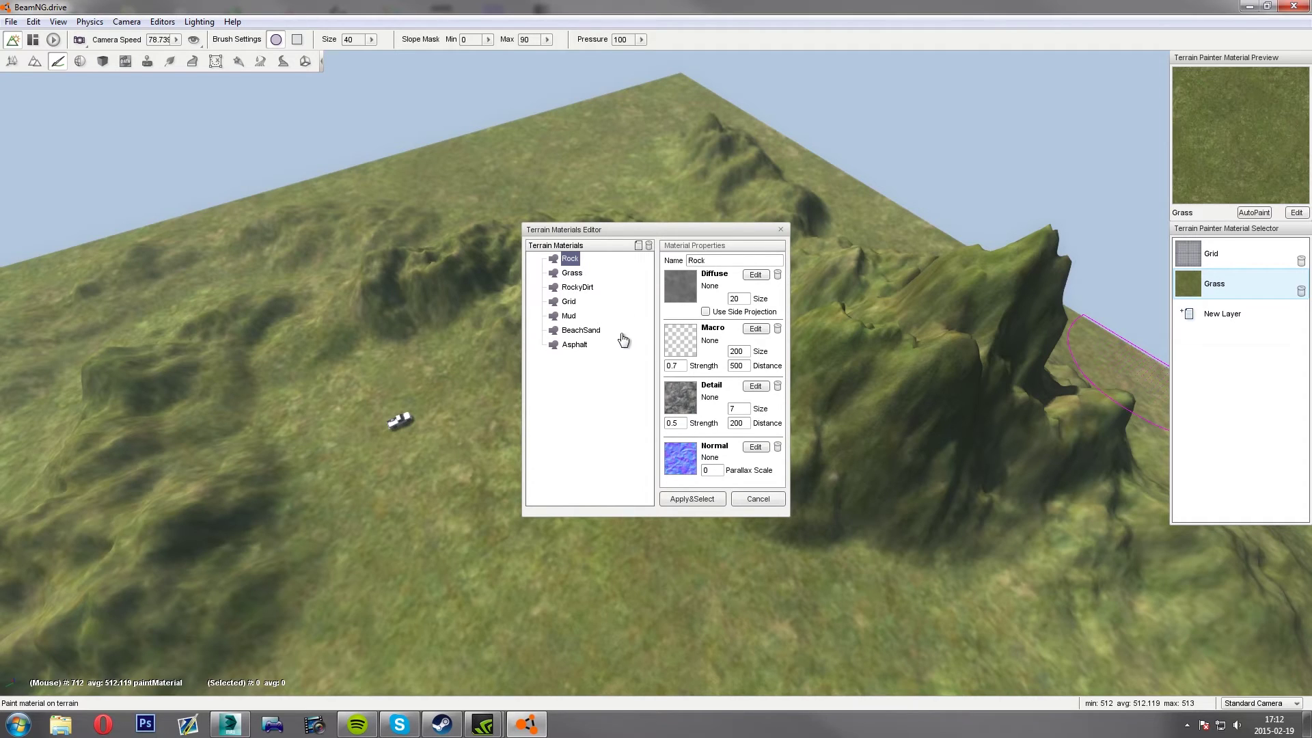
pyautogui.click(693, 499)
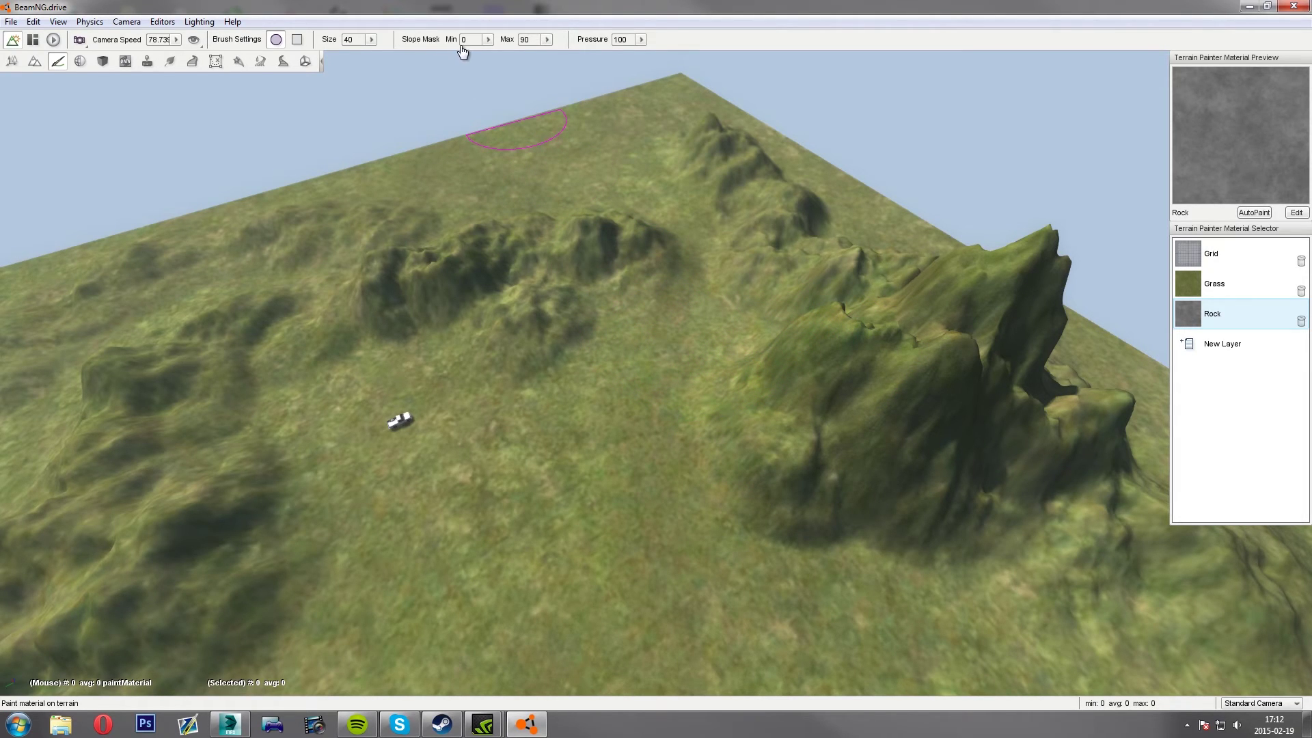
# Step: Set the slope mask minimum to 40 for painting with Rock
pyautogui.click(488, 40)
pyautogui.moveTo(438, 58); pyautogui.dragTo(446, 58)
pyautogui.click(470, 41)
pyautogui.write('40')
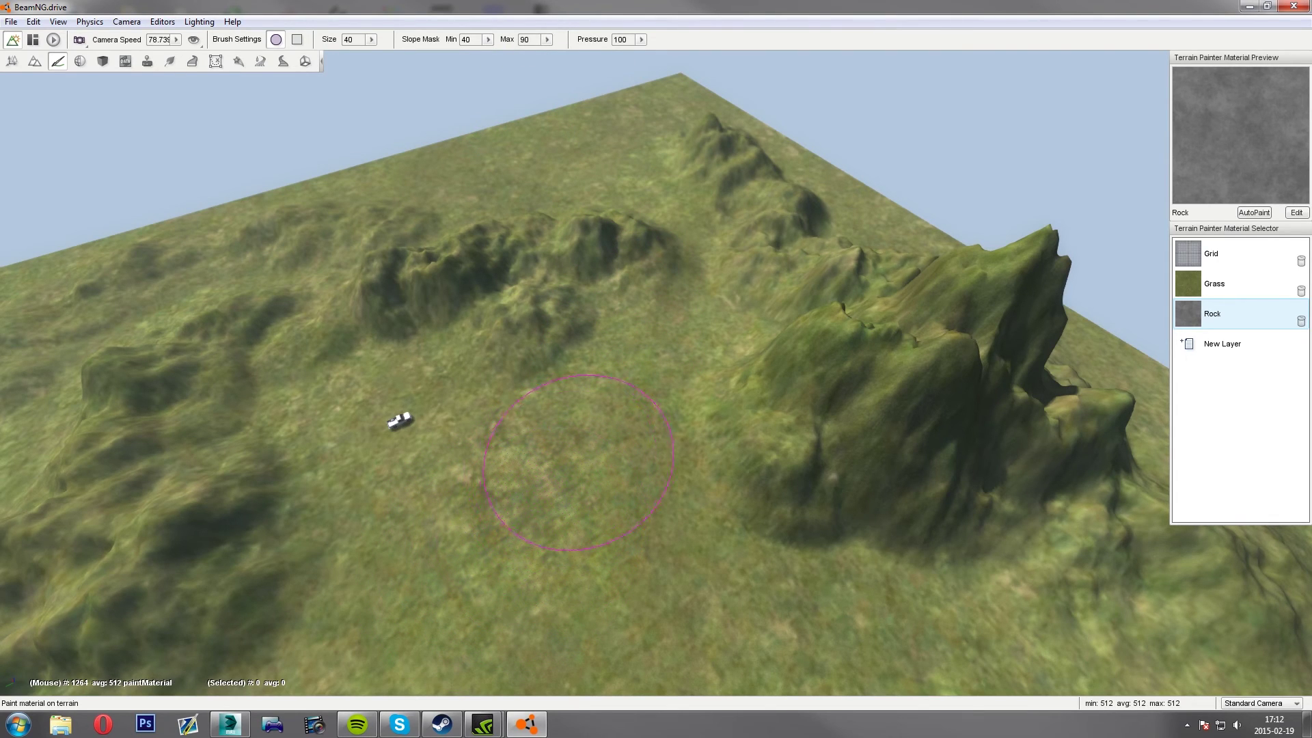
# Step: Paint Rock over the steep slopes on the truck-facing side of the tall mountain
pyautogui.moveTo(612, 442)
pyautogui.mouseDown()
pyautogui.moveTo(692, 427)
pyautogui.moveTo(889, 342)
pyautogui.moveTo(990, 369)
pyautogui.moveTo(984, 437)
pyautogui.moveTo(909, 464)
pyautogui.moveTo(757, 434)
pyautogui.mouseUp()
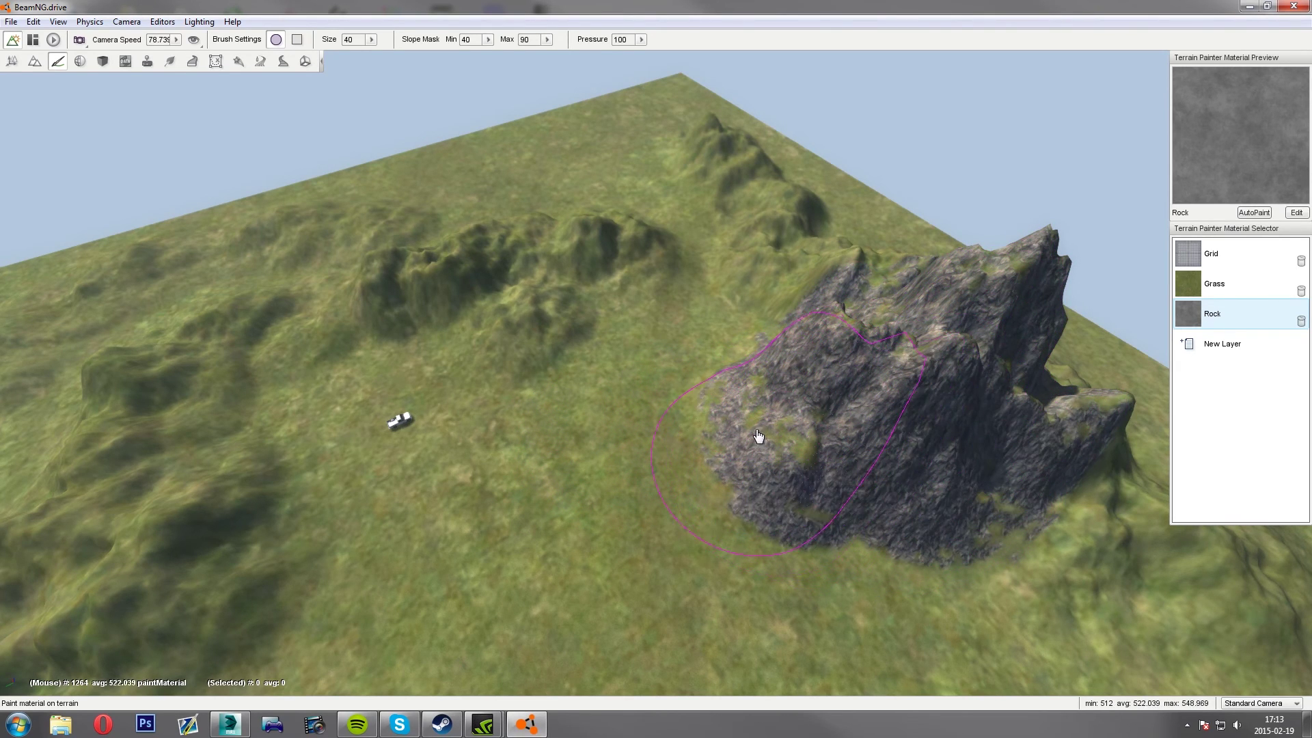
pyautogui.moveTo(758, 435); pyautogui.dragTo(793, 447, button='right')
pyautogui.press('d')
pyautogui.moveTo(734, 440)
pyautogui.mouseDown()
pyautogui.moveTo(701, 423)
pyautogui.moveTo(673, 305)
pyautogui.mouseUp()
# Step: Paint Rock over the mountain's rear slopes and along the adjoining chain of hills
pyautogui.press('d')
pyautogui.moveTo(530, 229); pyautogui.dragTo(427, 239, button='right')
pyautogui.moveTo(444, 242); pyautogui.dragTo(432, 256)
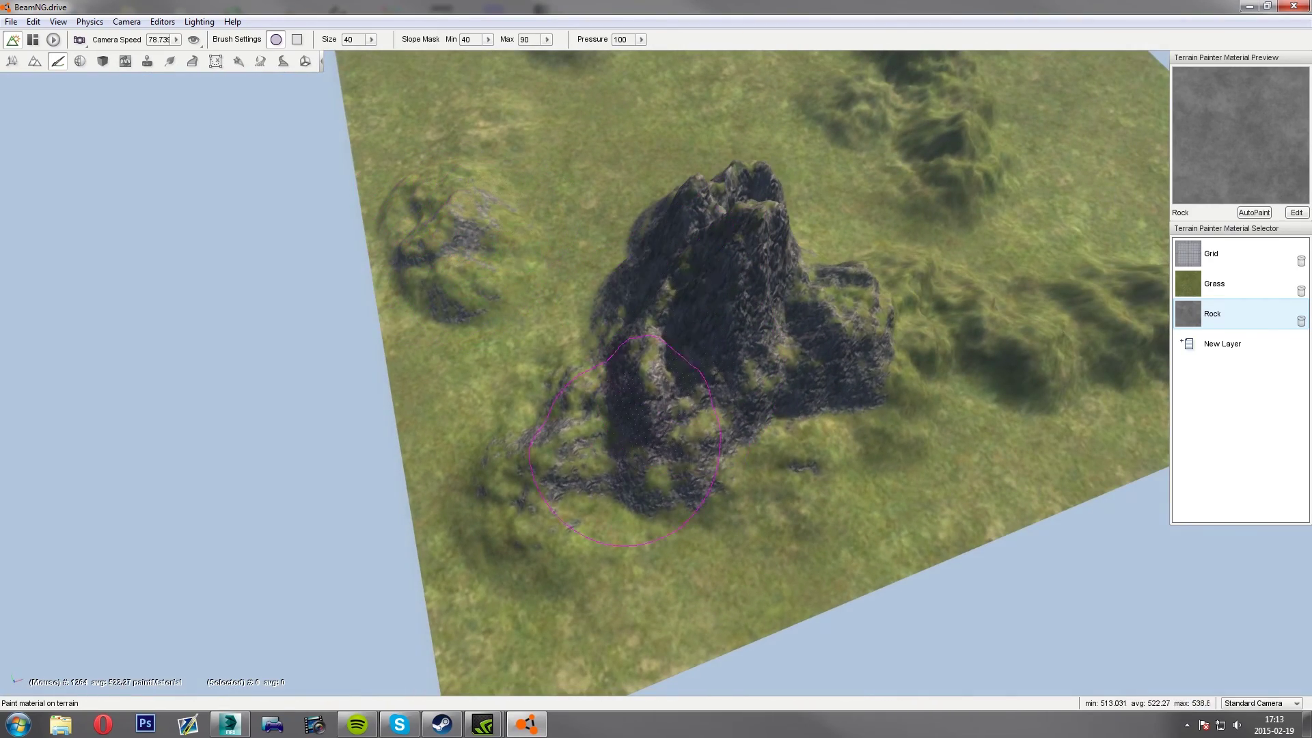
pyautogui.moveTo(628, 441)
pyautogui.mouseDown()
pyautogui.moveTo(889, 349)
pyautogui.moveTo(895, 324)
pyautogui.moveTo(933, 325)
pyautogui.mouseUp()
pyautogui.press('d')
pyautogui.moveTo(933, 324); pyautogui.dragTo(751, 294, button='right')
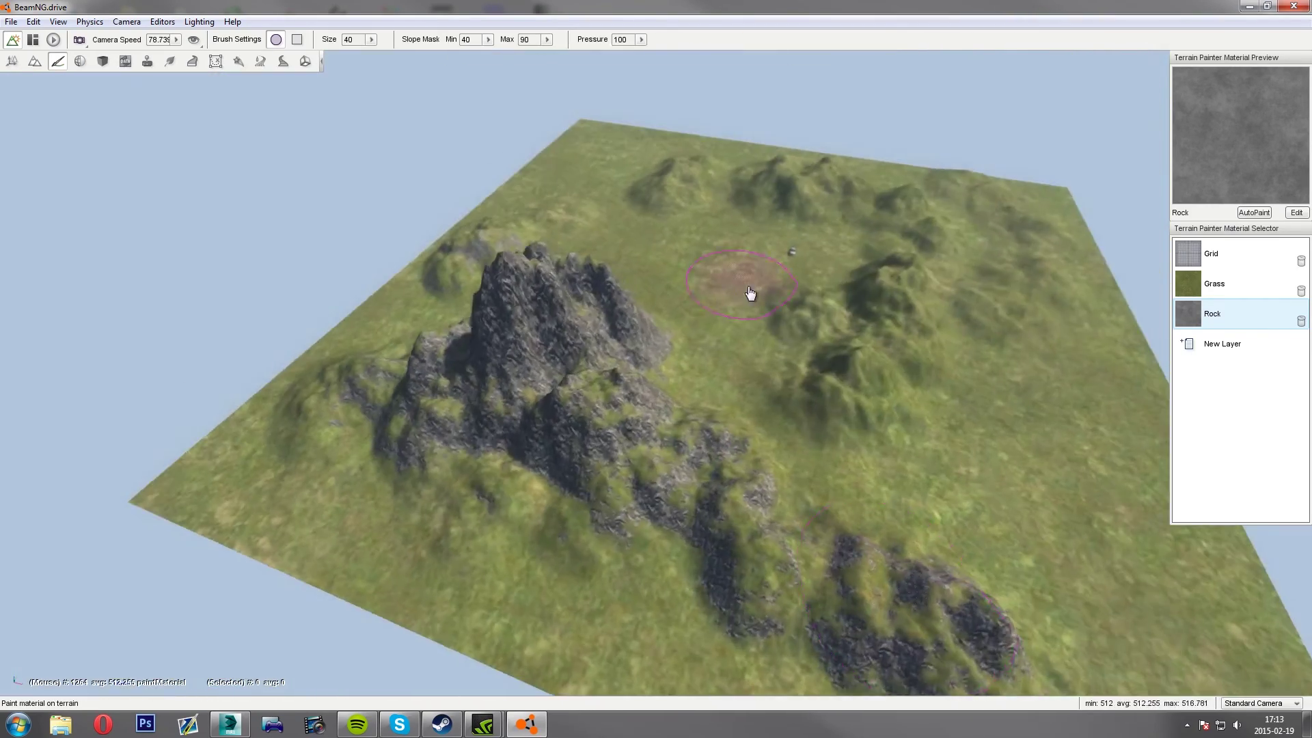
# Step: Paint Rock over the steep parts of the ridge and the remaining hills around the truck
pyautogui.press('d')
pyautogui.moveTo(766, 362)
pyautogui.mouseDown()
pyautogui.moveTo(782, 285)
pyautogui.moveTo(608, 291)
pyautogui.mouseUp()
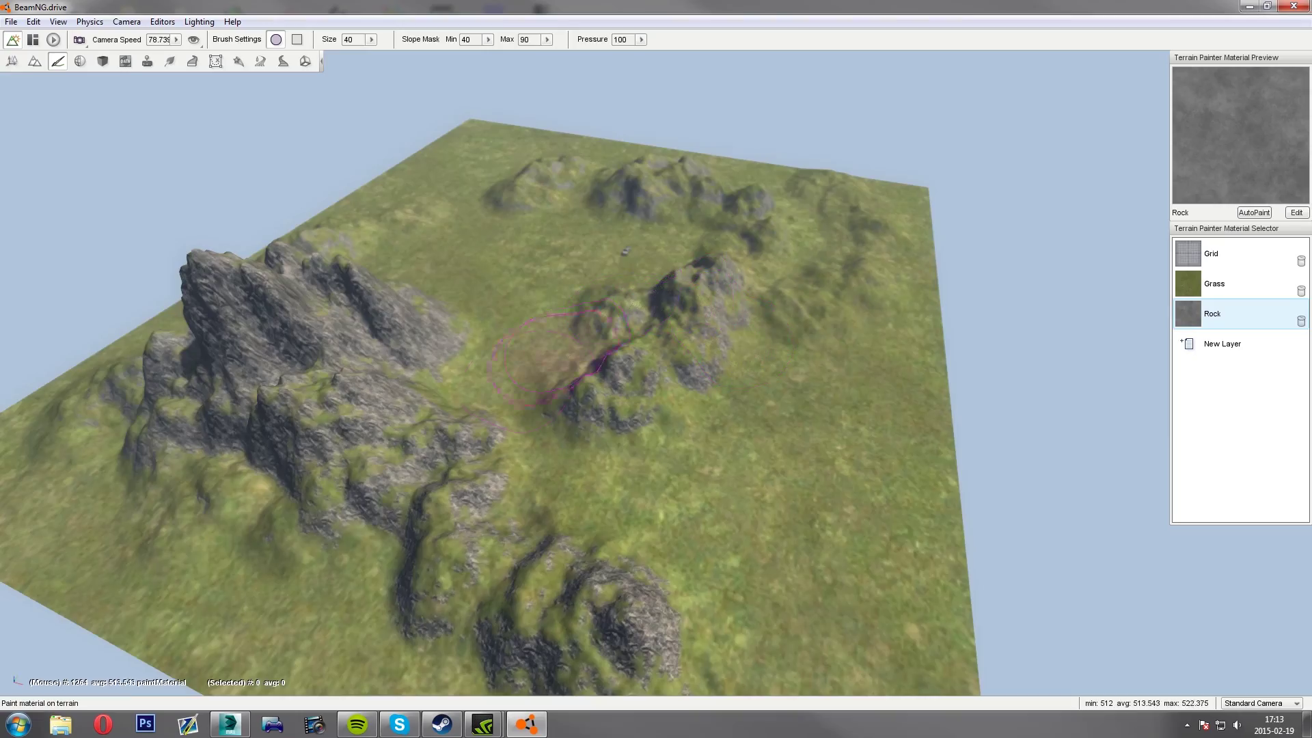
pyautogui.press('d')
pyautogui.moveTo(437, 345); pyautogui.dragTo(294, 342, button='right')
pyautogui.press('w')
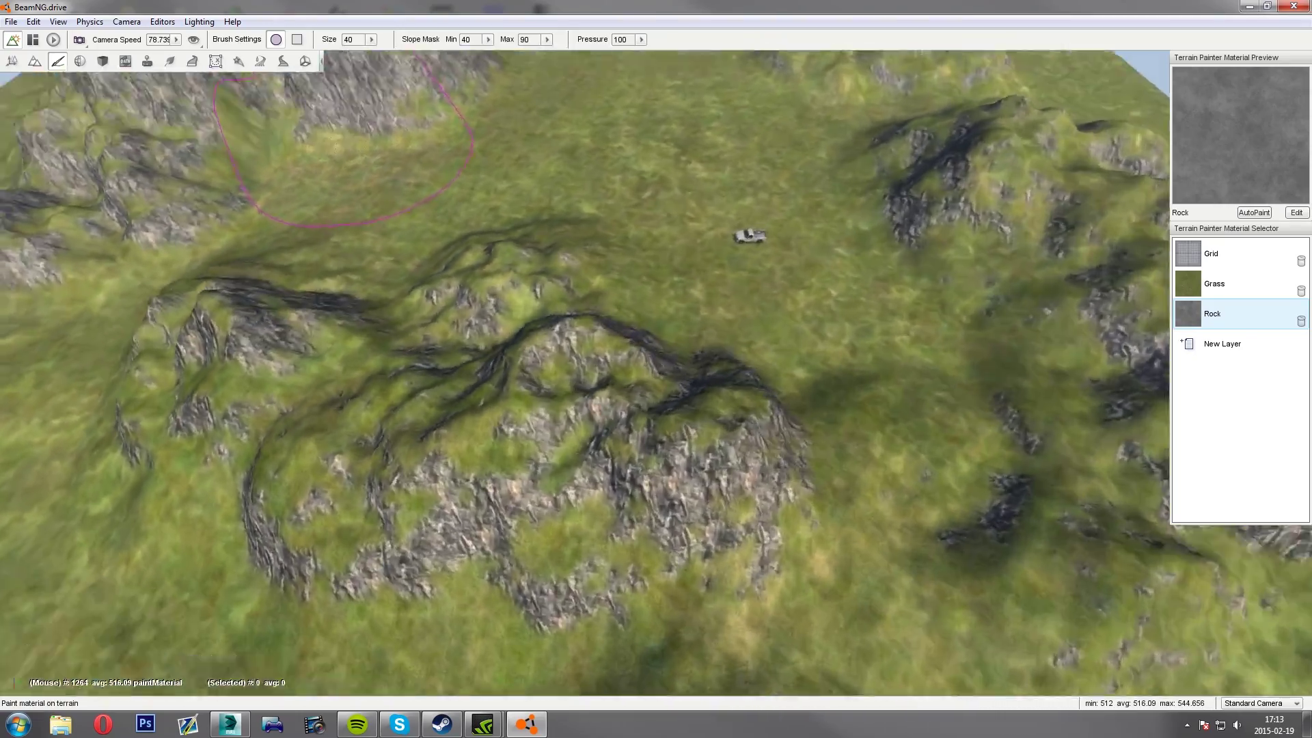
# Step: Examine the rock-painted slopes of the hills and mountain from close up and from farther away
pyautogui.press('w')
pyautogui.moveTo(349, 274)
pyautogui.mouseDown(button='right')
pyautogui.moveTo(294, 150)
pyautogui.moveTo(239, 151)
pyautogui.moveTo(225, 164)
pyautogui.moveTo(253, 134)
pyautogui.moveTo(259, 263)
pyautogui.moveTo(328, 390)
pyautogui.moveTo(460, 374)
pyautogui.mouseUp(button='right')
pyautogui.press('s')
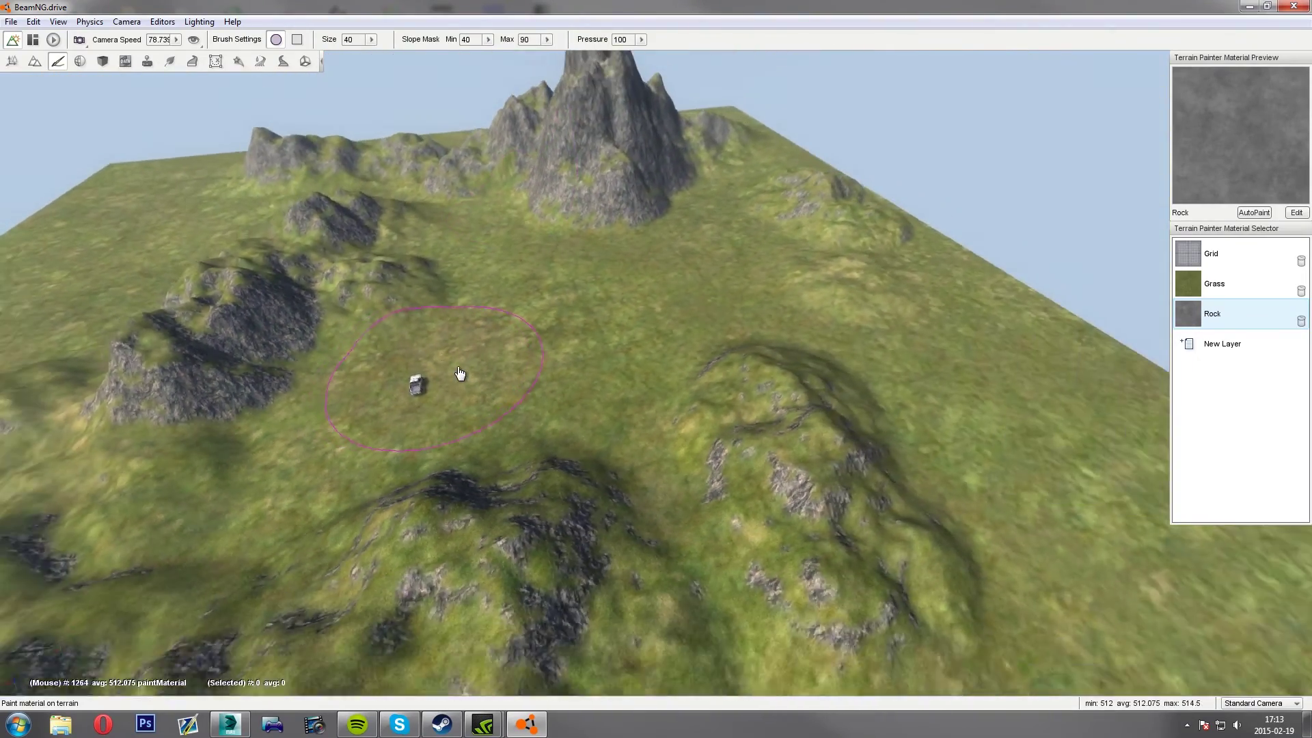
pyautogui.press('s')
pyautogui.press('d')
pyautogui.press('a')
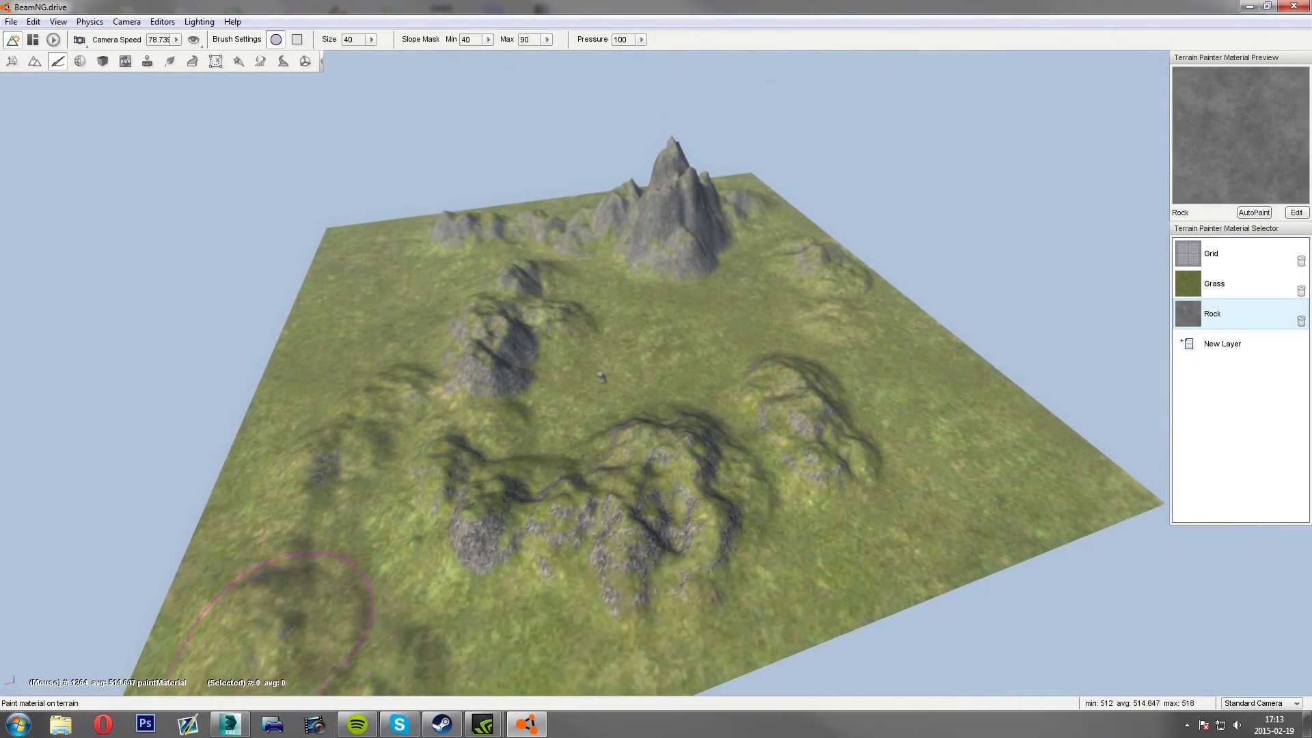
pyautogui.press('w')
pyautogui.moveTo(645, 517)
pyautogui.mouseDown(button='right')
pyautogui.moveTo(581, 574)
pyautogui.moveTo(550, 543)
pyautogui.mouseUp(button='right')
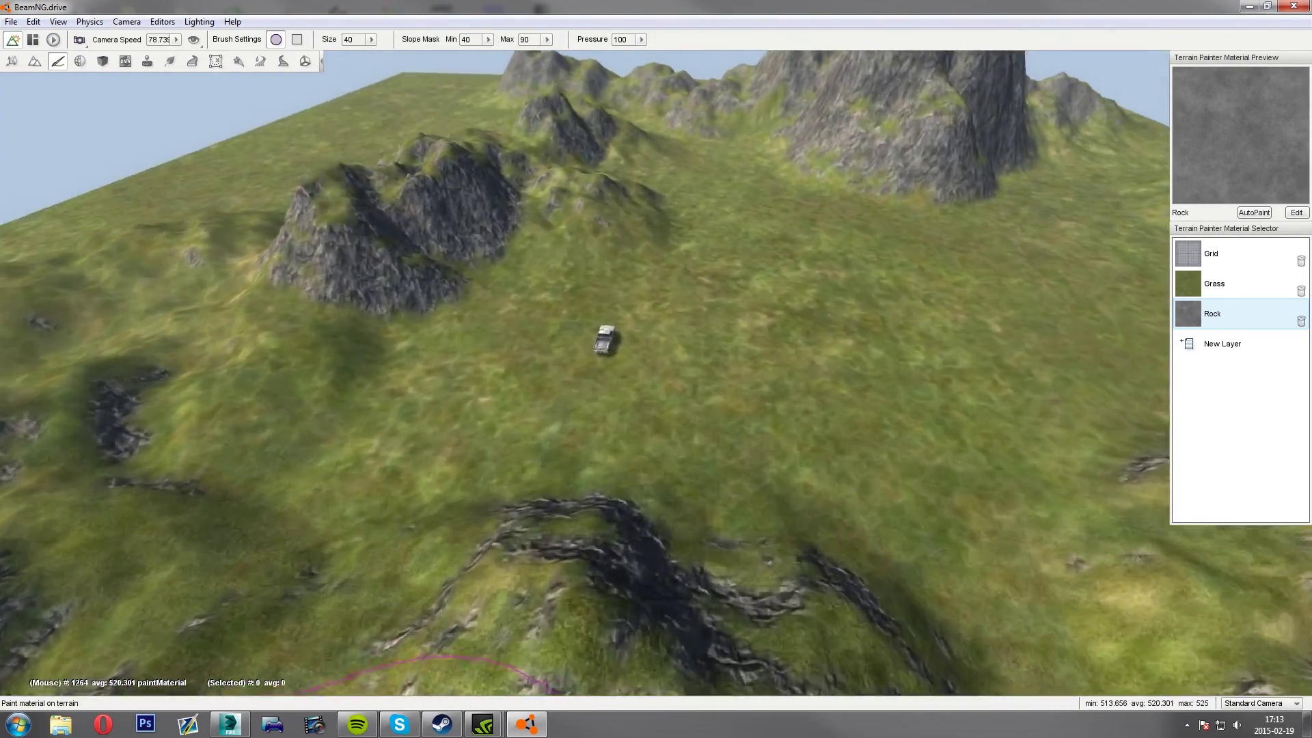